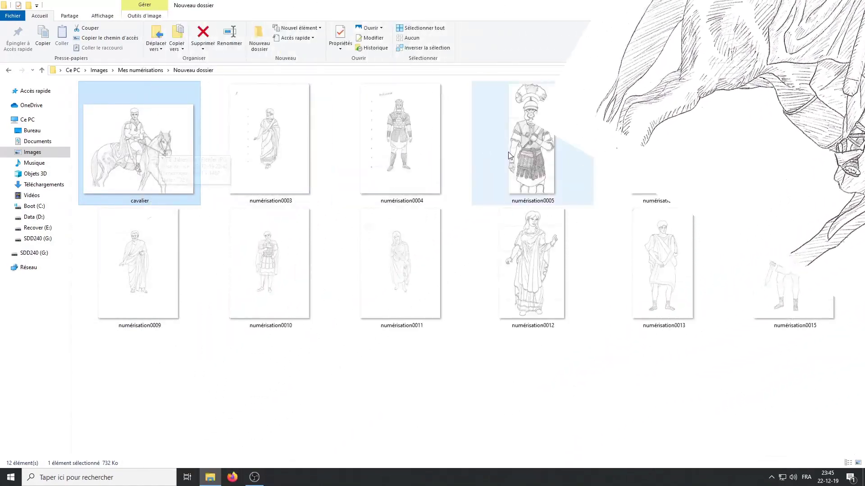
# Open the cavalier scan in GIMP from File Explorer and dismiss the EXIF rotation prompt.
pyautogui.rightClick(157, 142)
pyautogui.moveTo(185, 304)
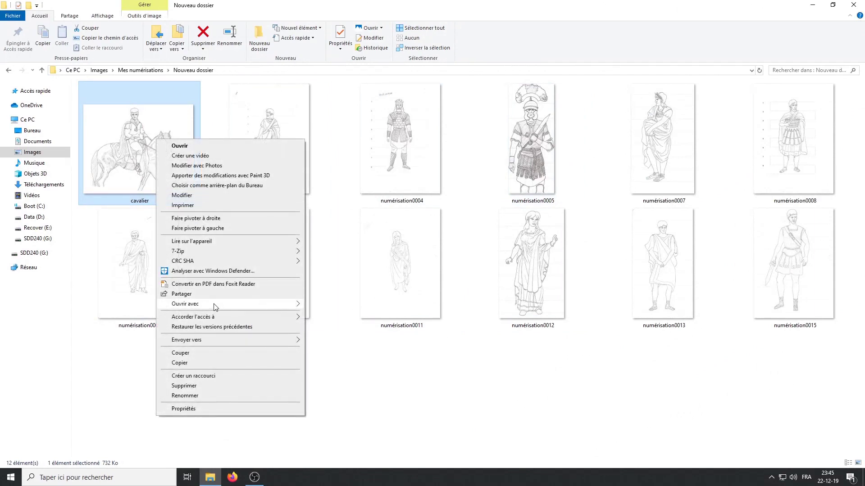
pyautogui.click(328, 315)
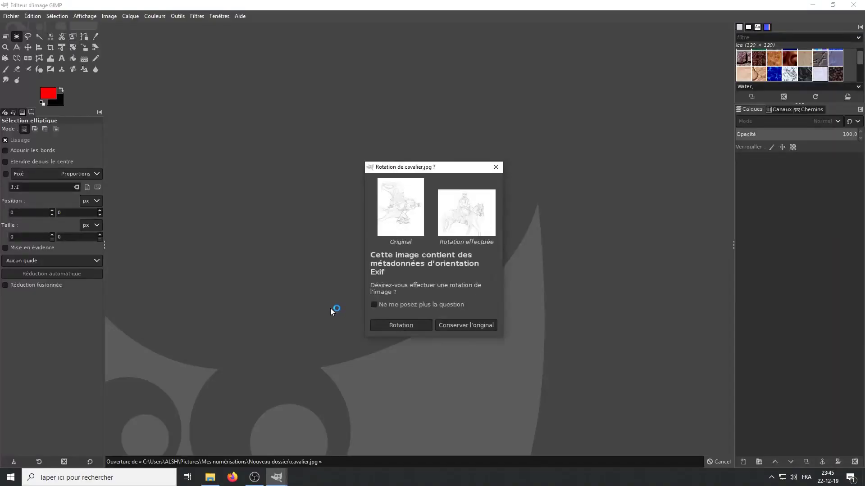
pyautogui.click(399, 324)
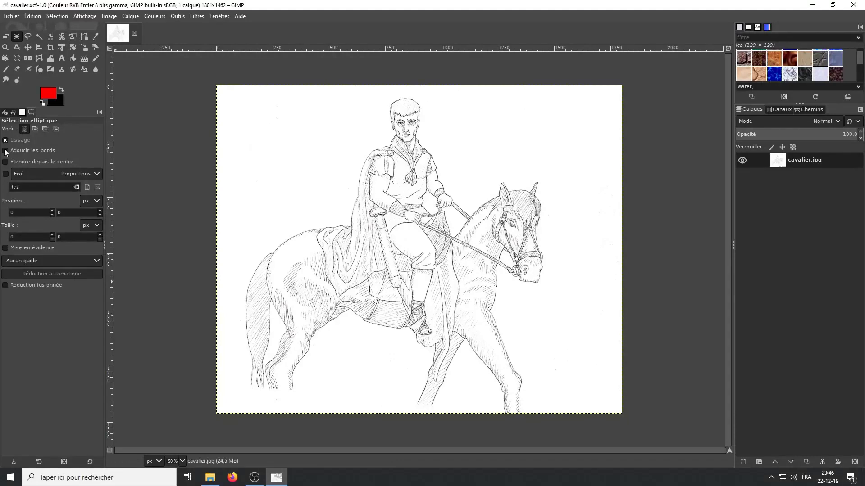
# Add a new layer group above the cavalier.jpg scan and name it couleur.
pyautogui.click(52, 95)
pyautogui.click(197, 121)
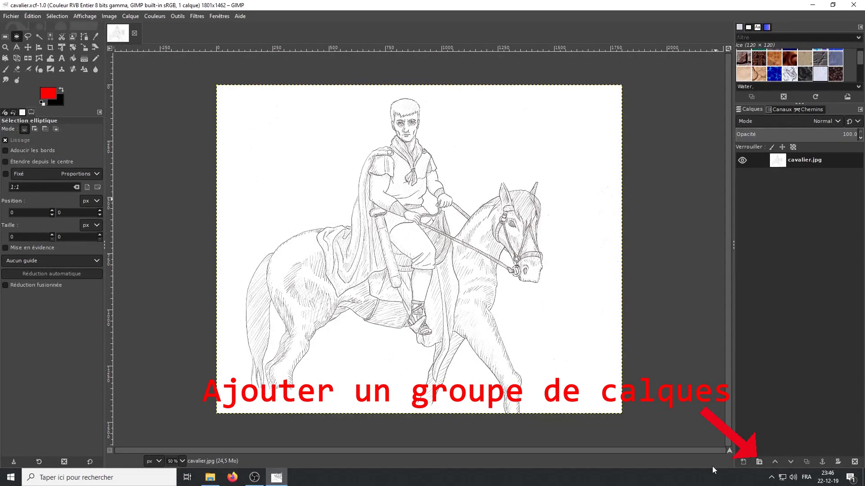
pyautogui.click(760, 462)
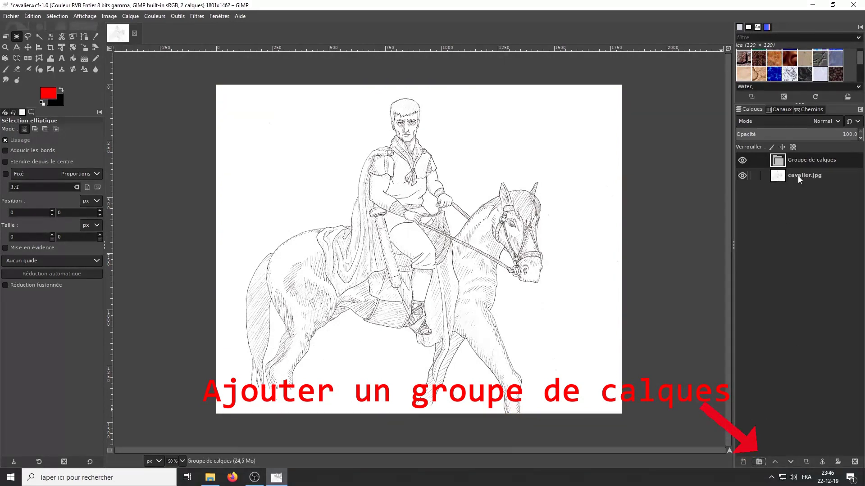
pyautogui.doubleClick(802, 160)
pyautogui.write('c')
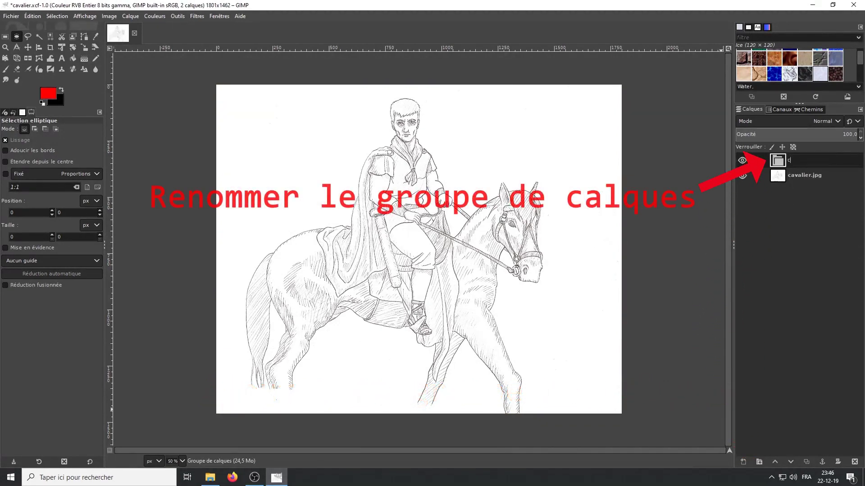
pyautogui.write('ouleur')
pyautogui.press('Return')
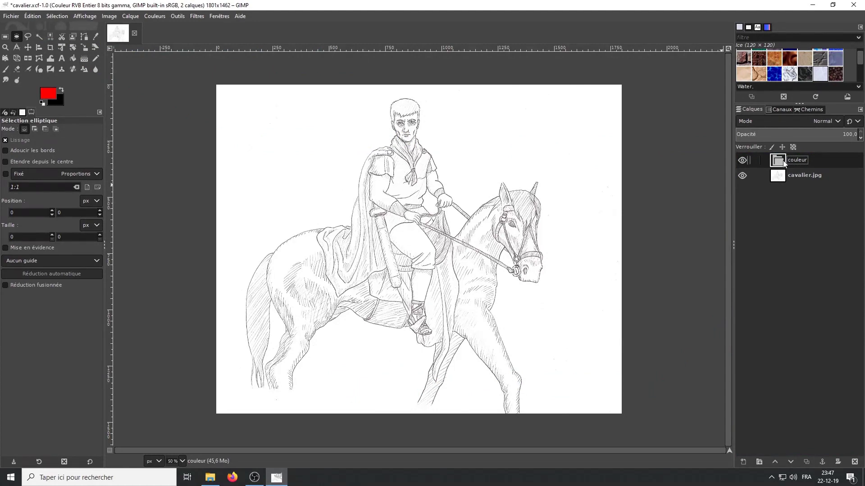
# Create a layer named peau inside the couleur group, filled with Transparence.
pyautogui.rightClick(782, 161)
pyautogui.click(720, 64)
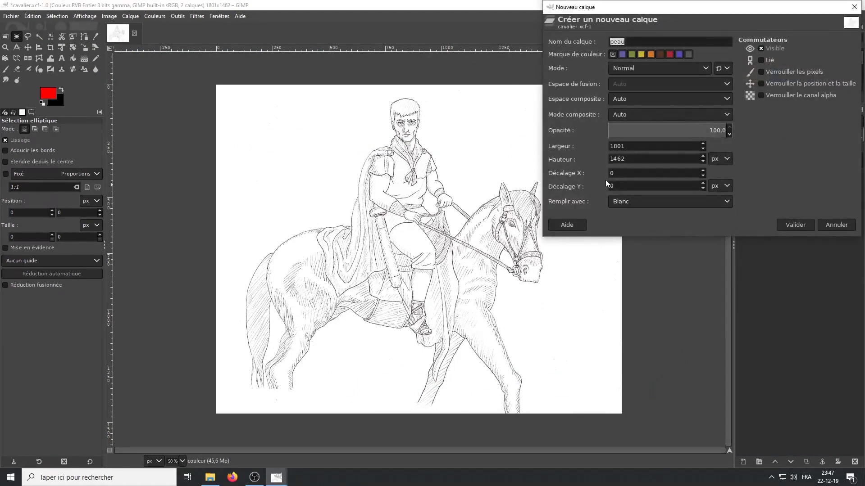
pyautogui.click(633, 201)
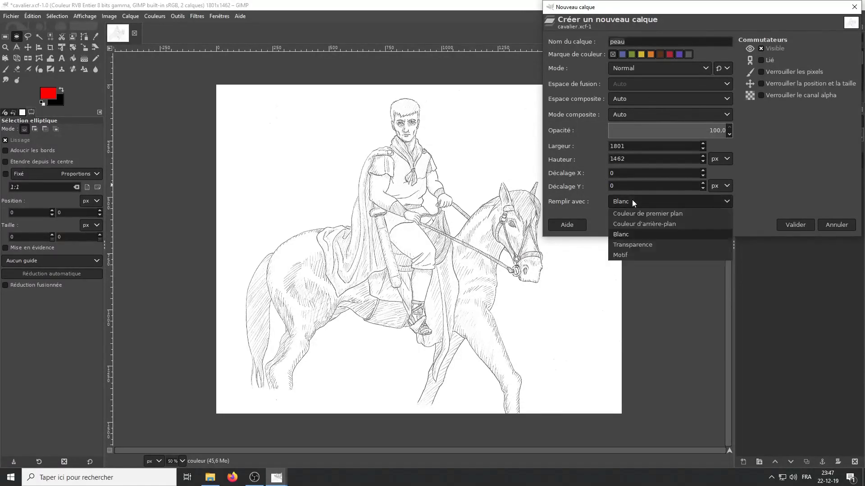
pyautogui.click(642, 244)
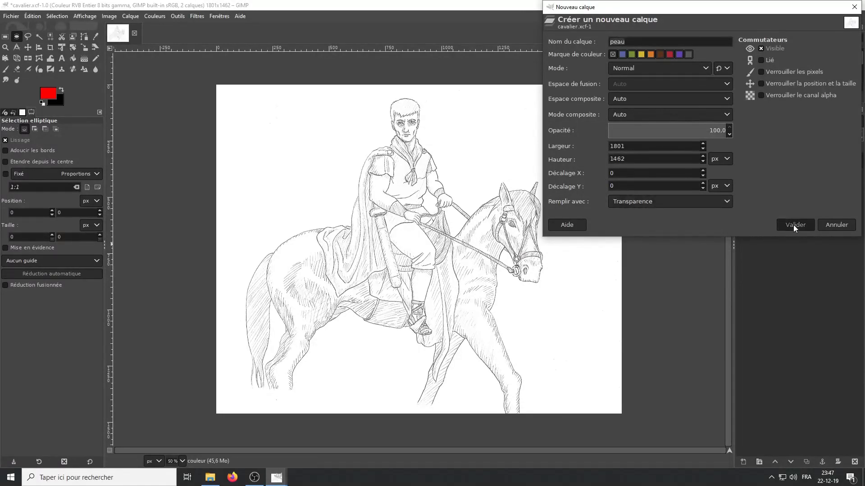
pyautogui.click(793, 225)
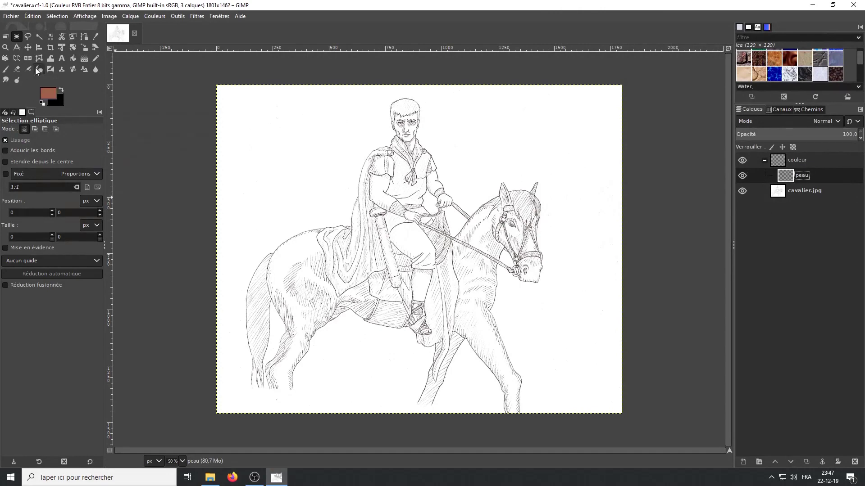
# With Free Select, zoom in and outline the rider's face and cheek down toward the shoulder.
pyautogui.click(28, 36)
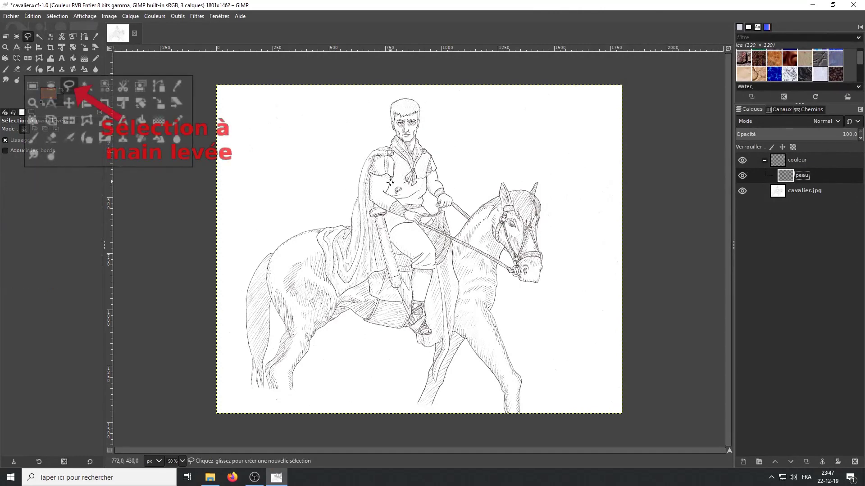
pyautogui.scroll(2, 430, 129)
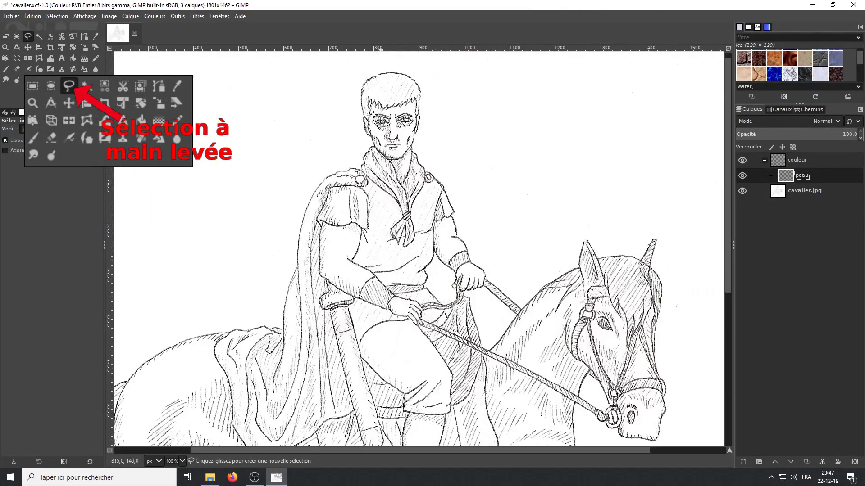
pyautogui.scroll(2, 405, 128)
pyautogui.scroll(3, 350, 131)
pyautogui.click(345, 130)
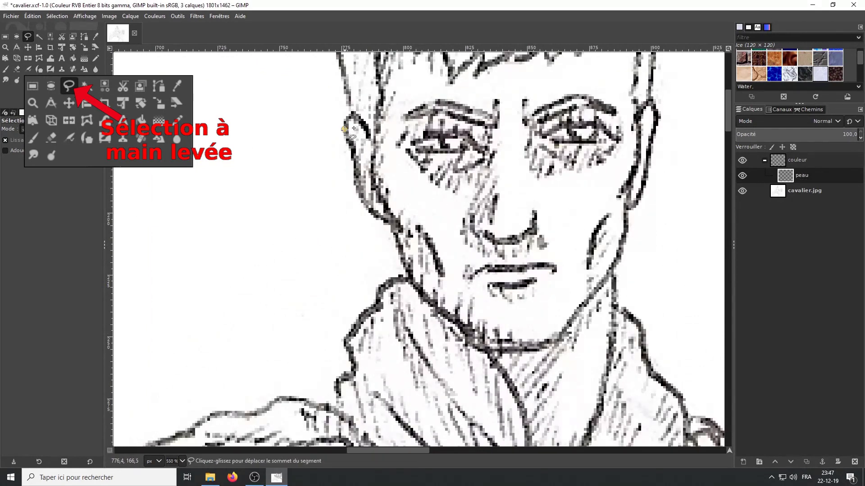
pyautogui.click(353, 149)
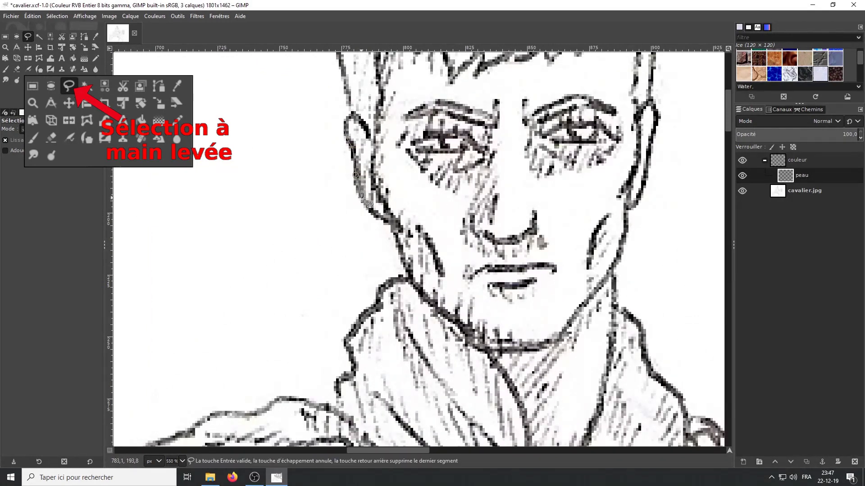
pyautogui.click(368, 209)
pyautogui.click(386, 222)
pyautogui.click(406, 268)
# Continue the outline around the neck, chest and arms to the ear, then close the selection.
pyautogui.scroll(-3, 406, 268)
pyautogui.scroll(1, 361, 315)
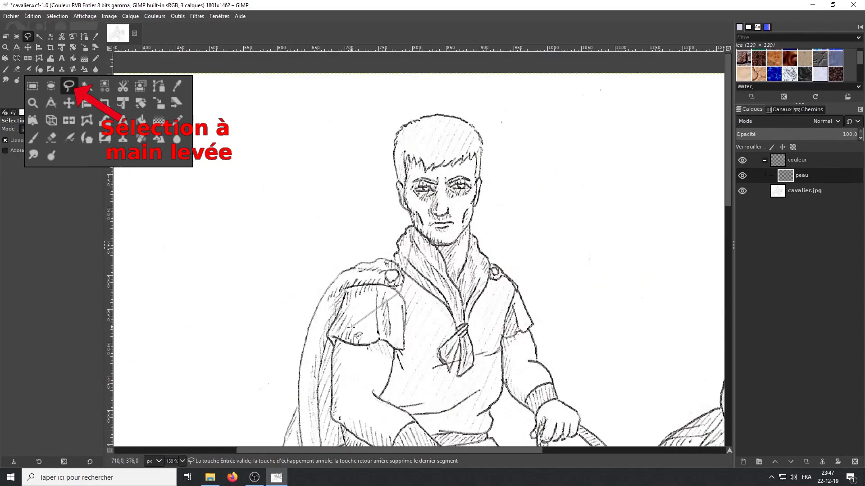
pyautogui.scroll(2, 318, 377)
pyautogui.scroll(-5, 318, 378)
pyautogui.moveTo(311, 246)
pyautogui.mouseDown()
pyautogui.moveTo(471, 349)
pyautogui.moveTo(459, 250)
pyautogui.moveTo(270, 108)
pyautogui.mouseUp()
pyautogui.scroll(-3, 659, 421)
pyautogui.hscroll(5, 659, 421)
pyautogui.scroll(5, 270, 108)
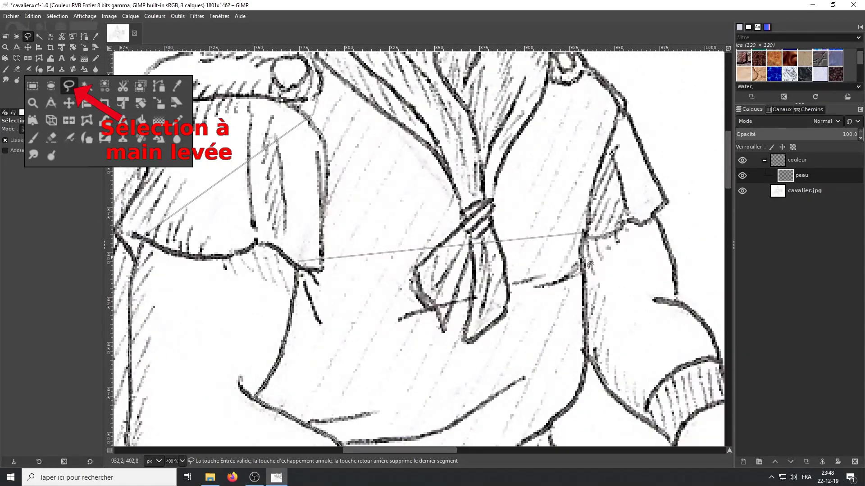
pyautogui.scroll(-5, 582, 258)
pyautogui.hscroll(5, 583, 258)
pyautogui.moveTo(448, 248)
pyautogui.mouseDown()
pyautogui.moveTo(488, 315)
pyautogui.moveTo(460, 108)
pyautogui.mouseUp()
pyautogui.scroll(5, 460, 108)
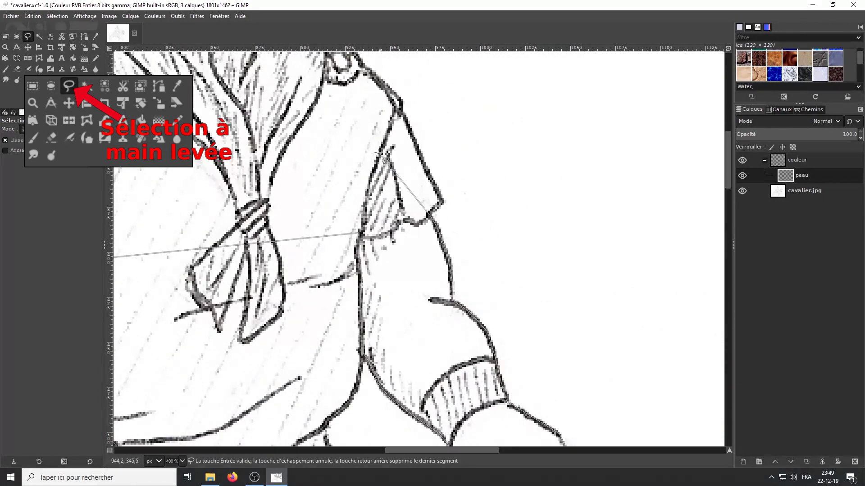
pyautogui.scroll(5, 381, 156)
pyautogui.moveTo(298, 295); pyautogui.dragTo(282, 94)
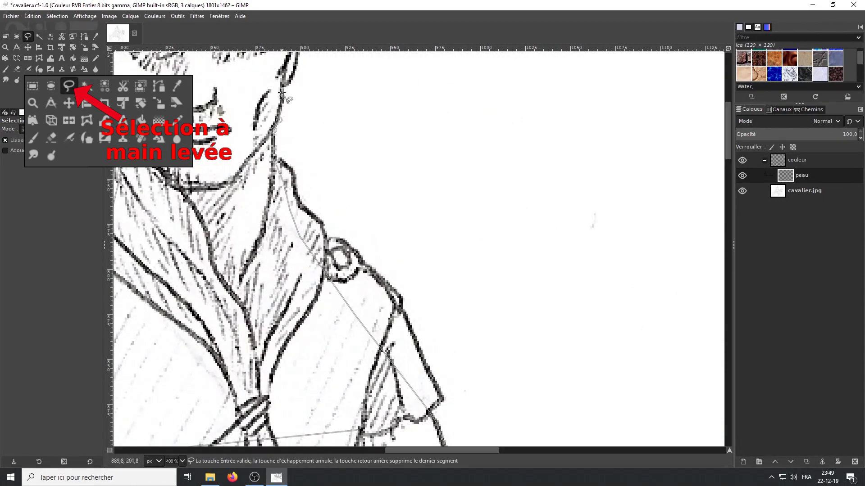
pyautogui.scroll(5, 282, 94)
pyautogui.hscroll(-5, 281, 95)
pyautogui.moveTo(232, 135); pyautogui.dragTo(231, 203)
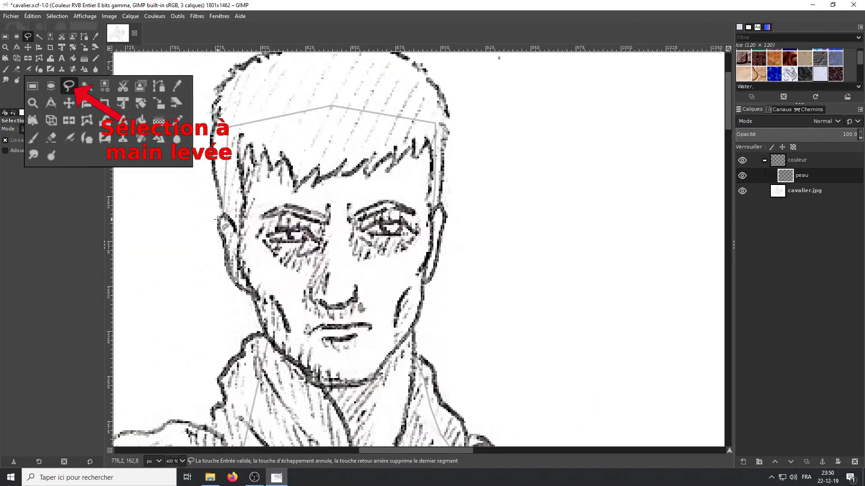
pyautogui.click(218, 219)
pyautogui.scroll(-5, 182, 202)
pyautogui.press('Return')
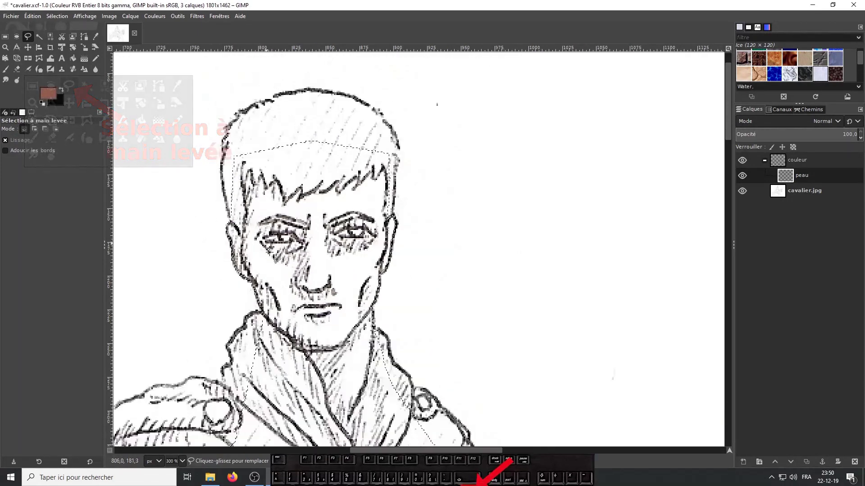
pyautogui.scroll(2, 203, 189)
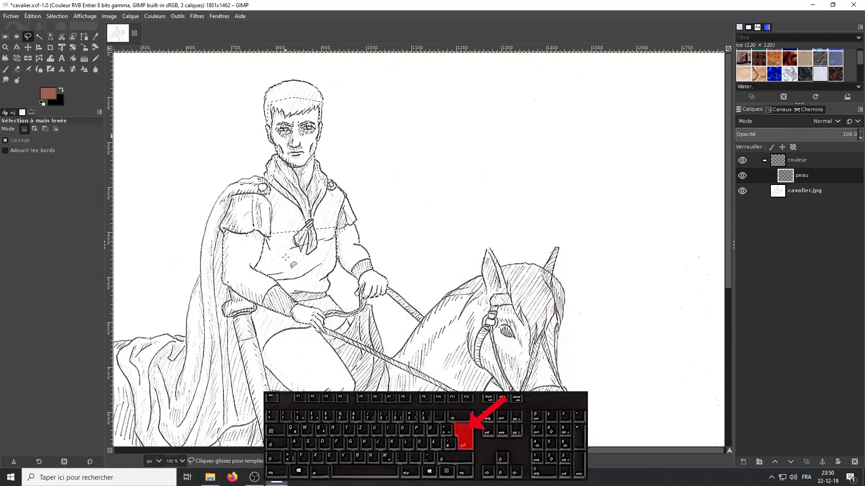
# Bucket-fill the selected head, torso and arms with brown on the peau layer.
pyautogui.click(73, 59)
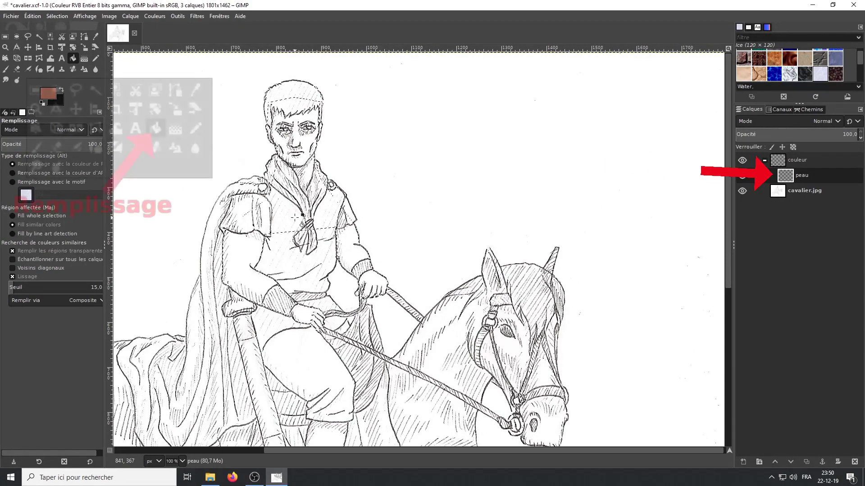
pyautogui.click(296, 217)
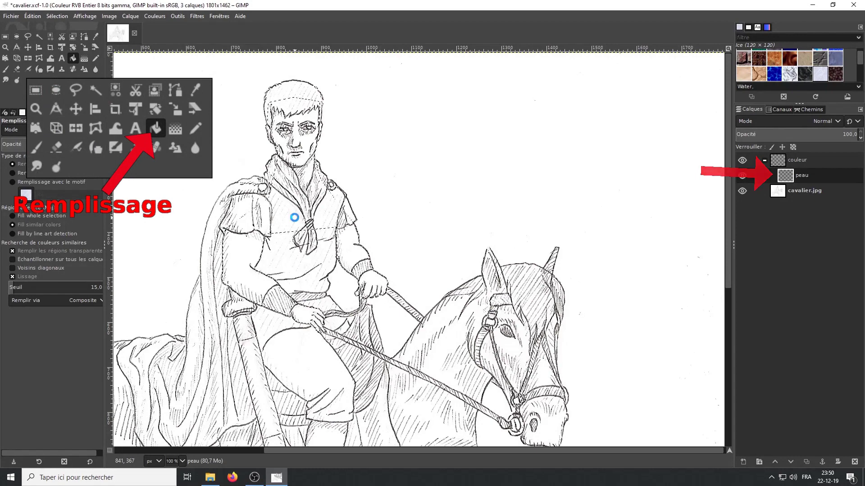
pyautogui.scroll(-3, 295, 217)
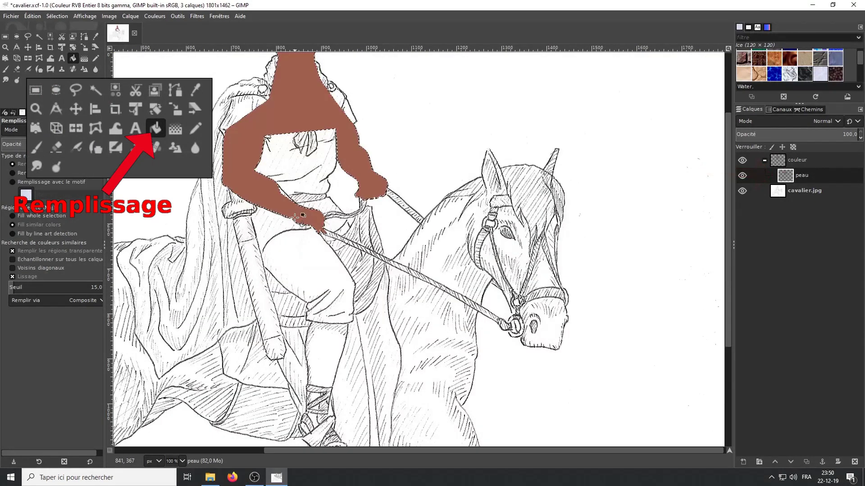
pyautogui.scroll(-3, 288, 233)
# Outline the rider's lower leg and foot, fill it brown, and deselect.
pyautogui.press('f')
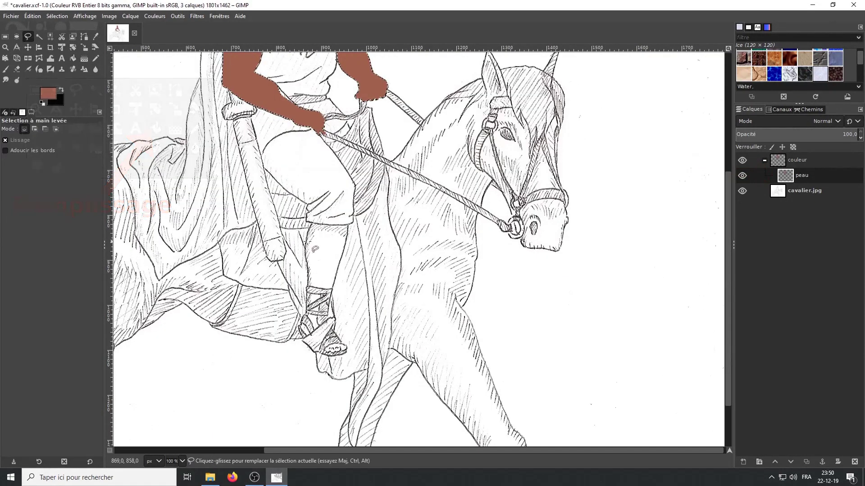
pyautogui.scroll(3, 295, 234)
pyautogui.click(375, 260)
pyautogui.click(364, 313)
pyautogui.scroll(-3, 362, 337)
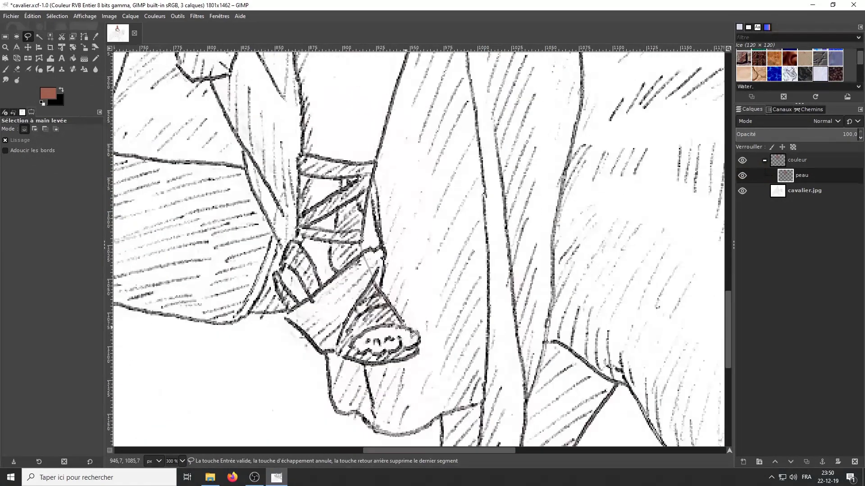
pyautogui.click(407, 327)
pyautogui.click(419, 344)
pyautogui.click(331, 352)
pyautogui.click(288, 310)
pyautogui.click(275, 277)
pyautogui.click(297, 231)
pyautogui.press('Return')
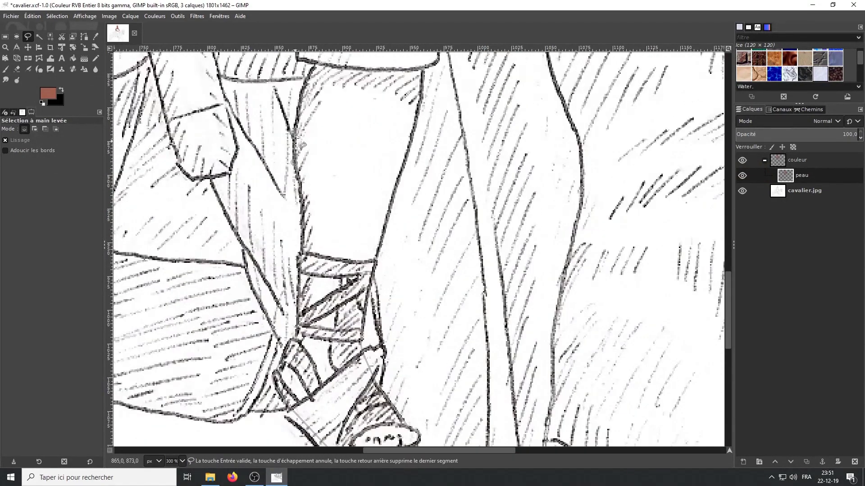
pyautogui.scroll(5, 297, 231)
pyautogui.hotkey('shift', 'b')
pyautogui.scroll(-5, 478, 220)
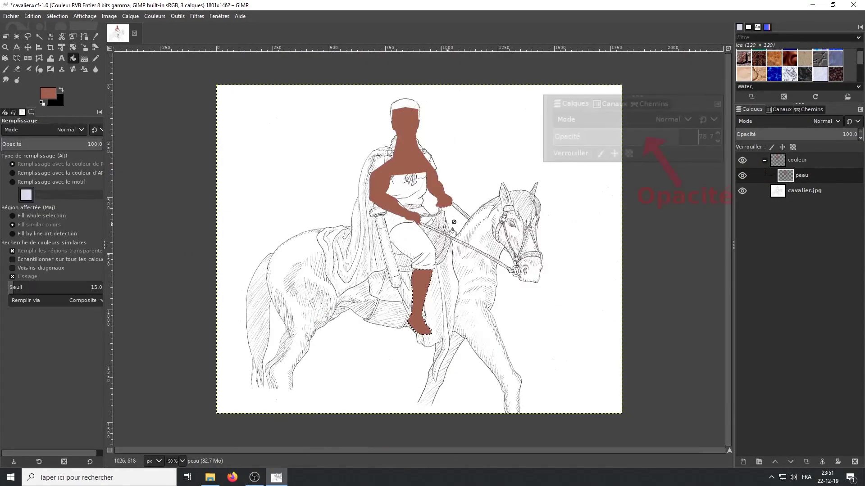
pyautogui.hotkey('ctrl', 'shift', 'a')
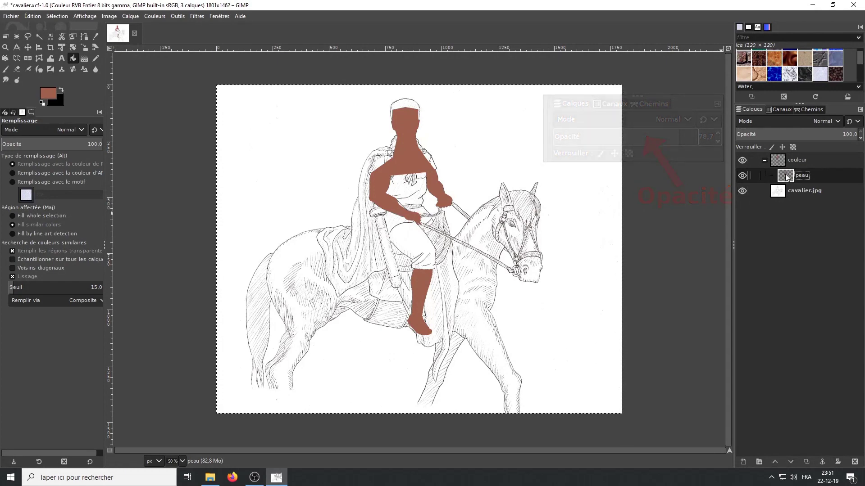
# Lower the peau layer's opacity to about 48.5.
pyautogui.moveTo(829, 134); pyautogui.dragTo(836, 135)
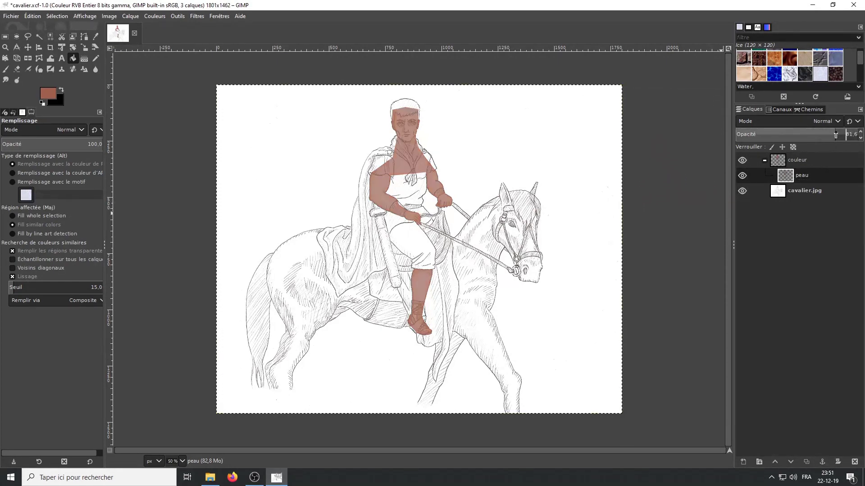
pyautogui.click(801, 135)
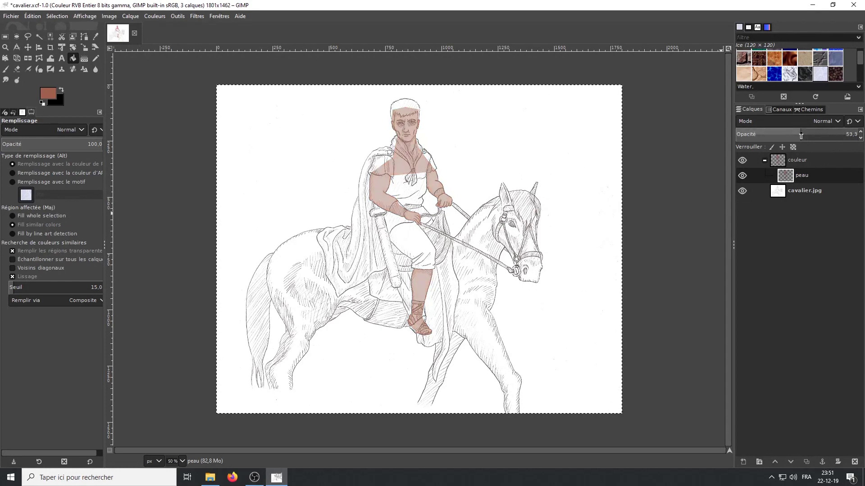
pyautogui.moveTo(810, 135); pyautogui.dragTo(795, 136)
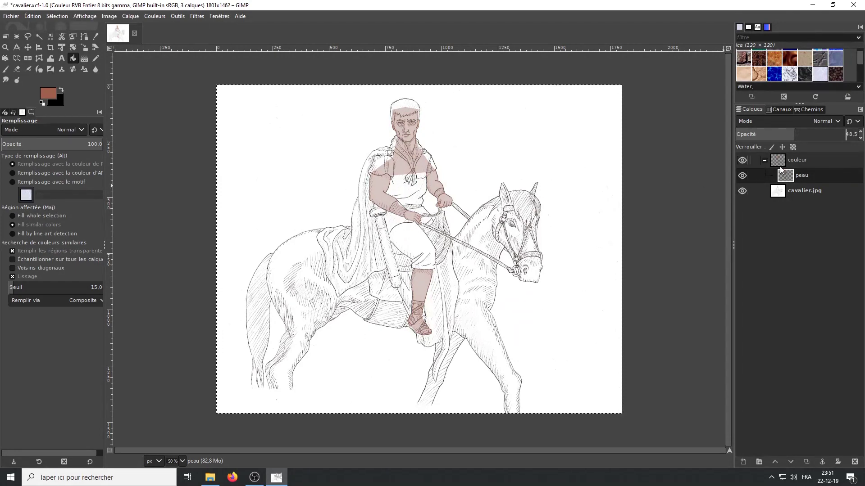
# Add a cheveux layer above peau and set the foreground colour to dark brown 732e1a.
pyautogui.rightClick(786, 176)
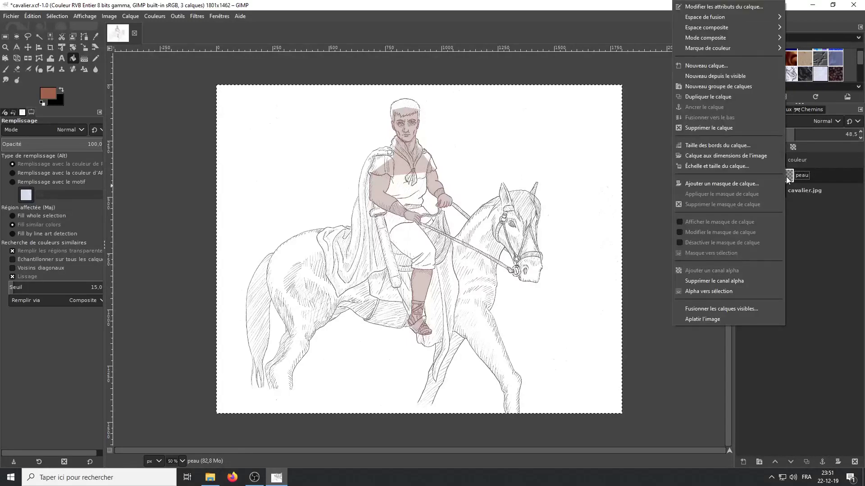
pyautogui.click(685, 62)
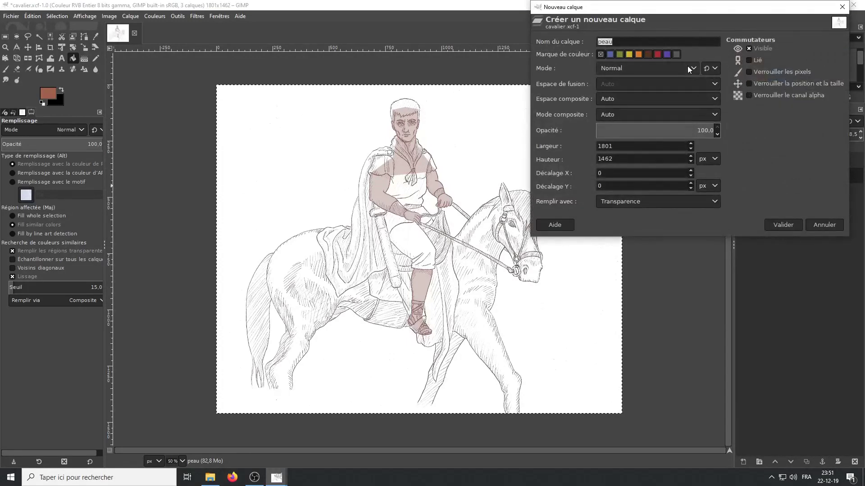
pyautogui.write('cheveux')
pyautogui.press('Return')
pyautogui.click(48, 94)
pyautogui.click(75, 191)
# Zoom in and trace the hairline across the forehead and down the hair's right side.
pyautogui.click(138, 265)
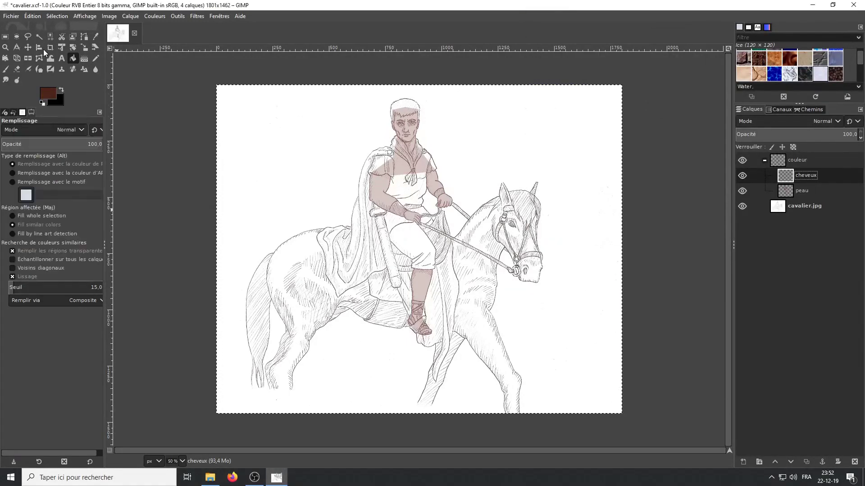
pyautogui.press('f')
pyautogui.scroll(7, 406, 120)
pyautogui.scroll(3, 405, 181)
pyautogui.click(408, 159)
pyautogui.click(416, 181)
pyautogui.click(435, 168)
pyautogui.click(450, 210)
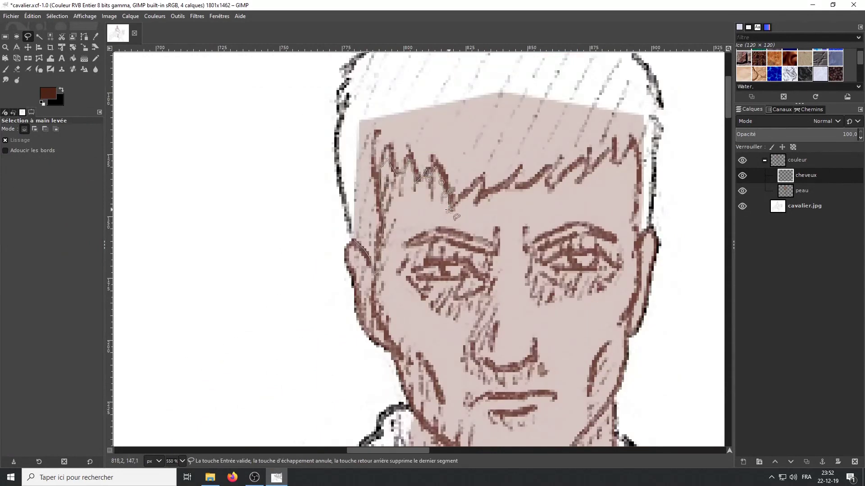
pyautogui.click(482, 178)
pyautogui.click(518, 186)
pyautogui.click(547, 169)
pyautogui.click(585, 159)
pyautogui.click(614, 161)
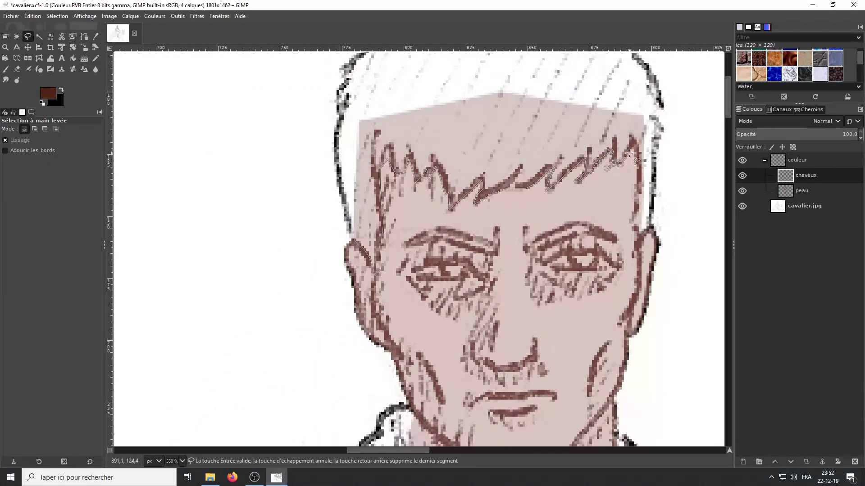
pyautogui.click(637, 223)
pyautogui.click(659, 130)
# Finish the hair outline over the top and left of the head, close it, and bucket-fill it.
pyautogui.scroll(5, 658, 99)
pyautogui.click(631, 239)
pyautogui.click(604, 223)
pyautogui.moveTo(577, 211)
pyautogui.mouseDown()
pyautogui.moveTo(428, 207)
pyautogui.moveTo(351, 257)
pyautogui.moveTo(337, 297)
pyautogui.mouseUp()
pyautogui.press('Return')
pyautogui.scroll(-2, 337, 298)
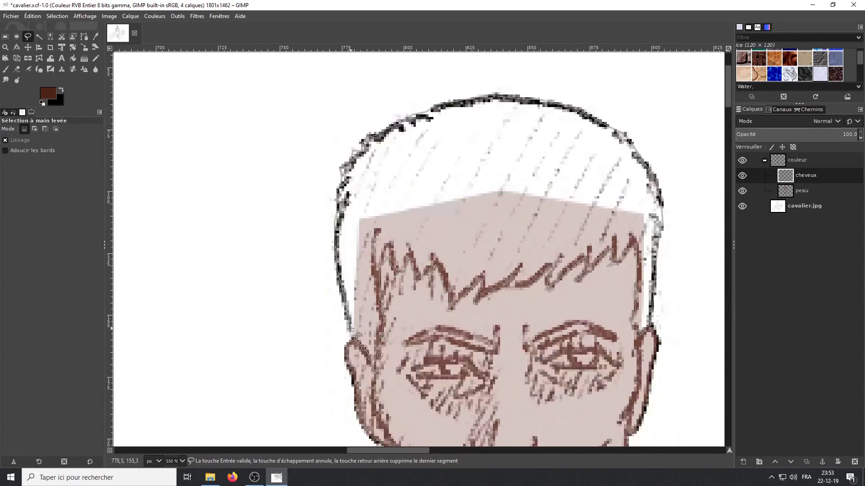
pyautogui.hotkey('shift', 'b')
pyautogui.click(463, 188)
# Set the cheveux layer to Normal mode at about 73.5 opacity.
pyautogui.click(796, 135)
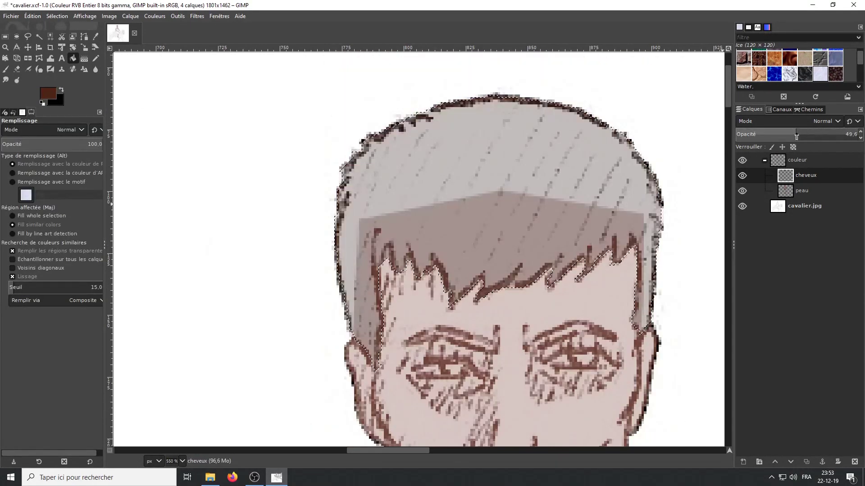
pyautogui.click(817, 134)
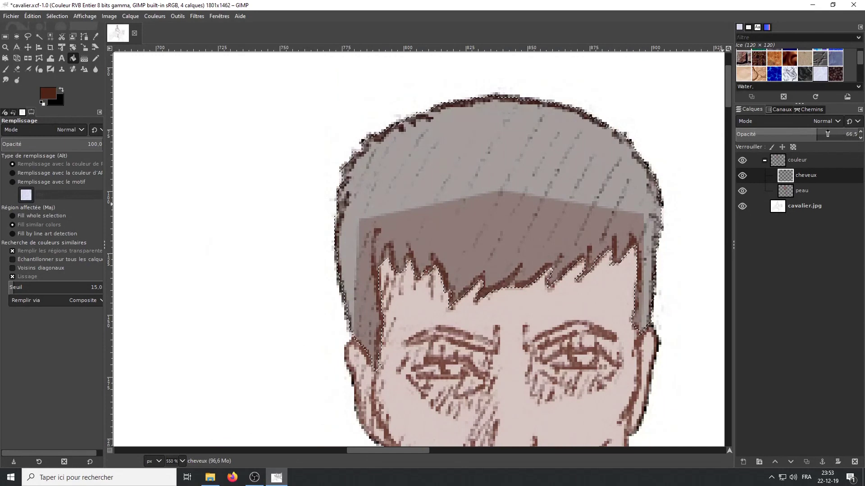
pyautogui.click(833, 125)
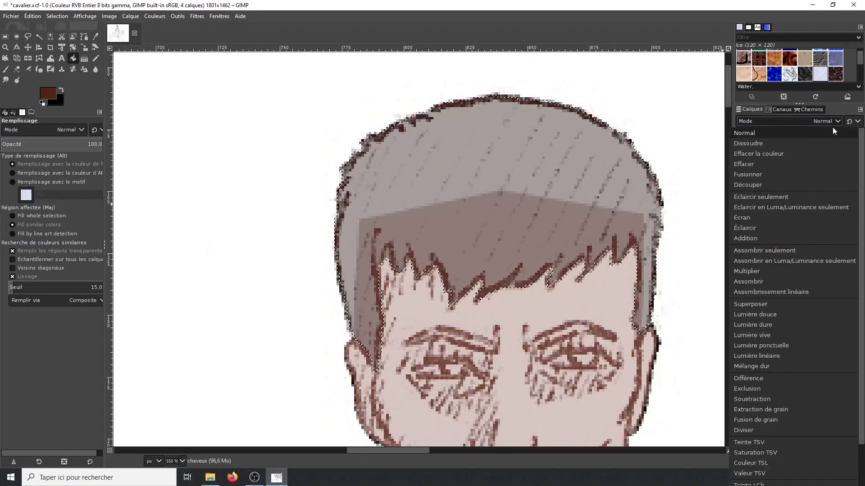
pyautogui.click(693, 101)
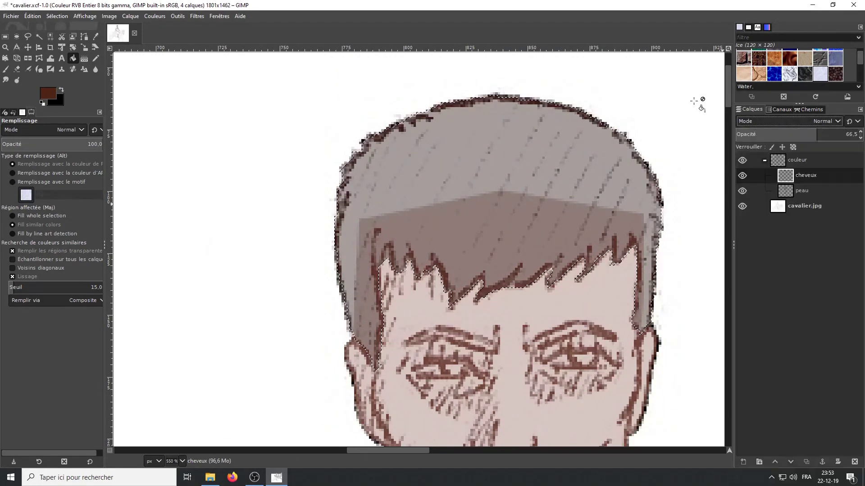
pyautogui.click(825, 134)
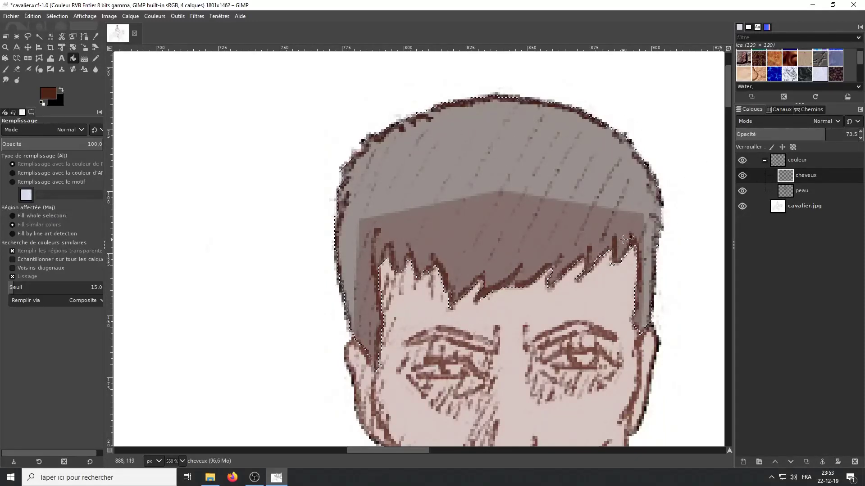
# Delete the skin colour inside the hair selection on the peau layer.
pyautogui.click(789, 191)
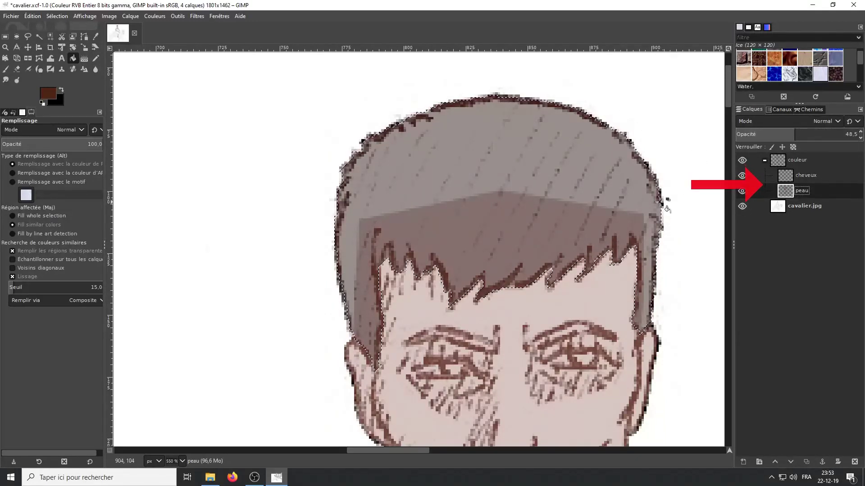
pyautogui.keyDown('ctrl'); pyautogui.scroll(-2, 586, 230); pyautogui.keyUp('ctrl')
pyautogui.keyDown('ctrl'); pyautogui.scroll(-1, 581, 228); pyautogui.keyUp('ctrl')
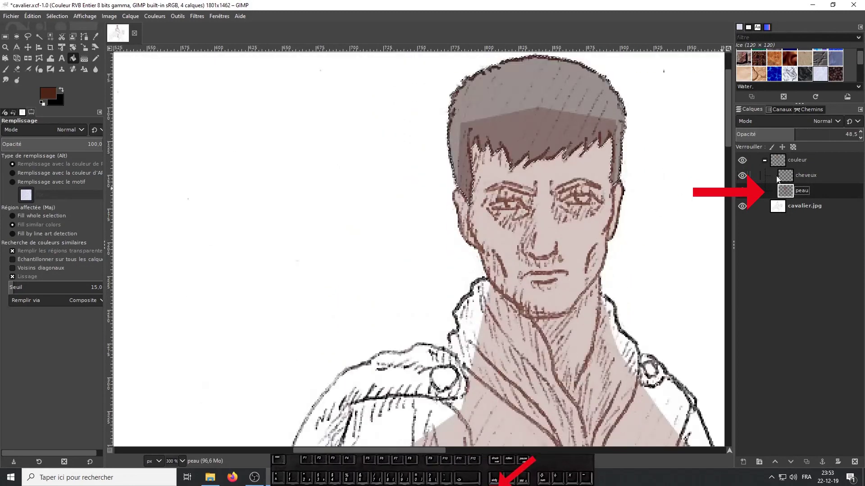
pyautogui.click(792, 176)
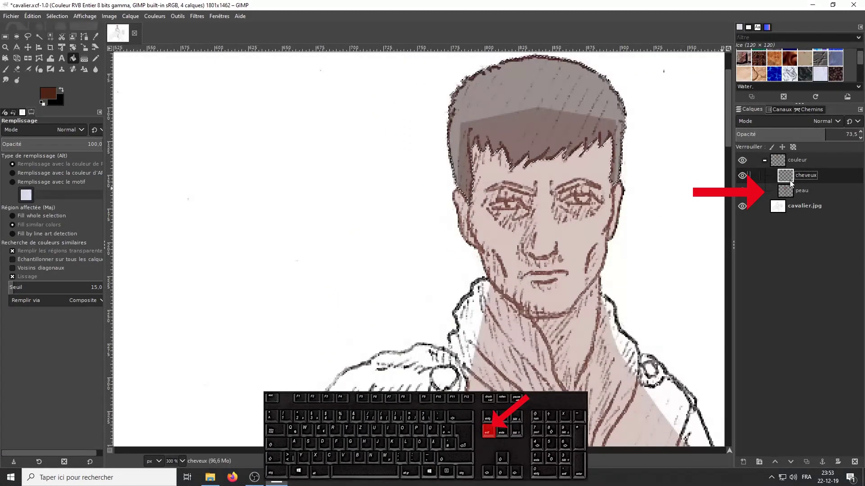
pyautogui.click(785, 193)
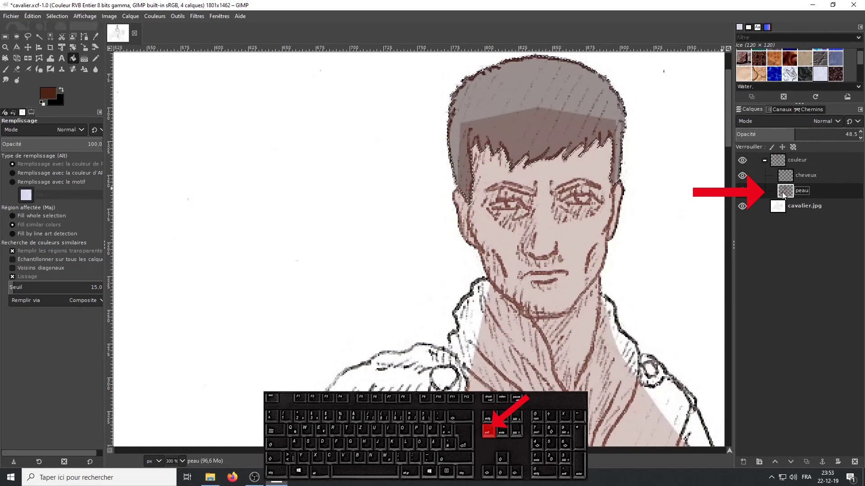
pyautogui.press('Delete')
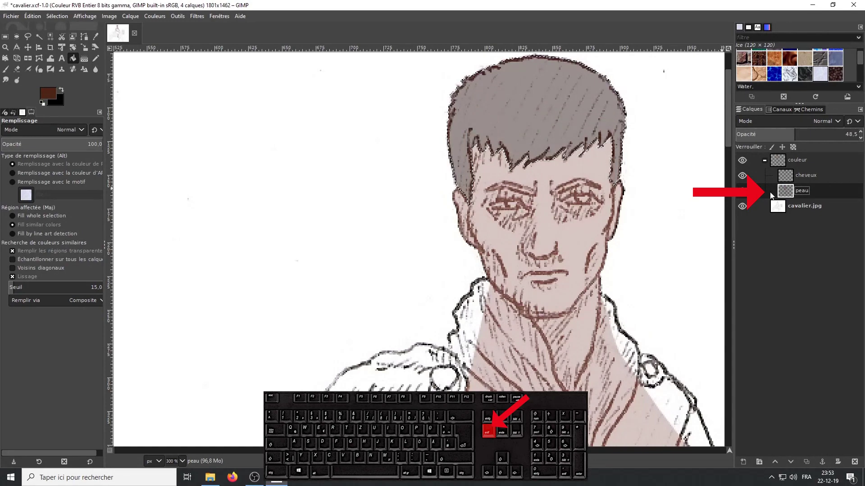
pyautogui.scroll(-3, 680, 183)
pyautogui.scroll(6, 680, 183)
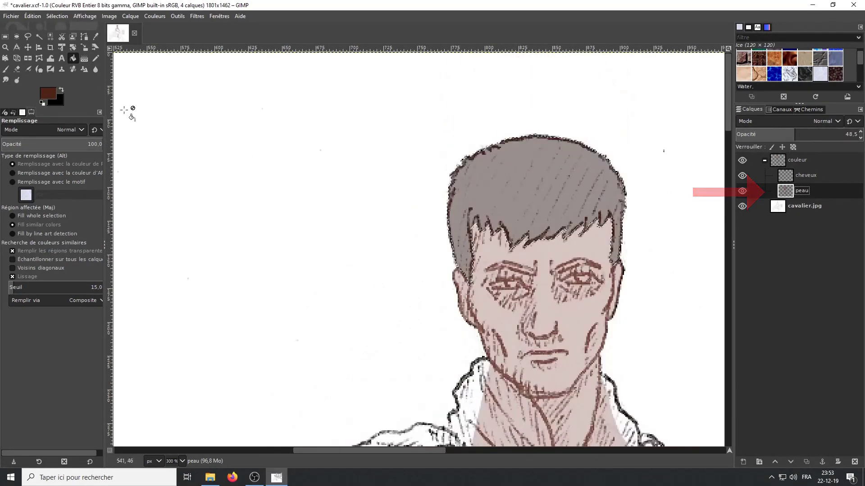
# Lasso the left eyebrow on the cheveux layer and fill it with the hair brown.
pyautogui.click(28, 36)
pyautogui.click(806, 175)
pyautogui.scroll(4, 500, 285)
pyautogui.moveTo(451, 249); pyautogui.dragTo(484, 243)
pyautogui.click(523, 228)
pyautogui.click(551, 238)
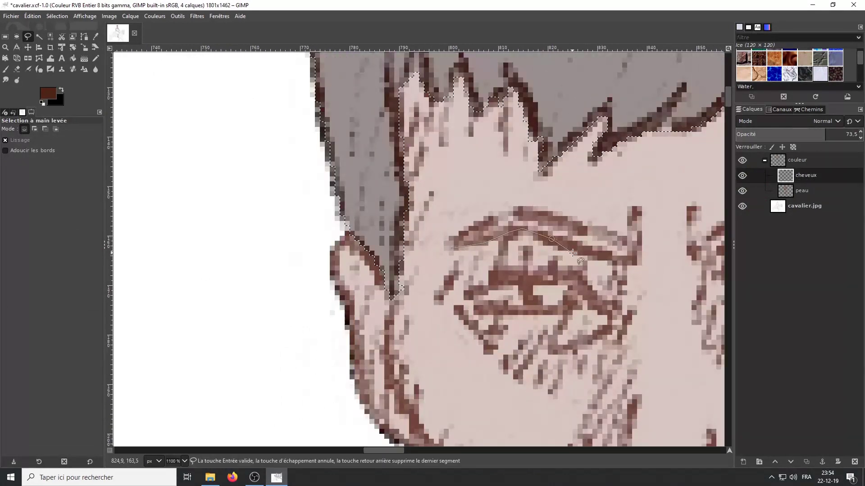
pyautogui.click(592, 231)
pyautogui.click(544, 214)
pyautogui.click(503, 211)
pyautogui.doubleClick(452, 247)
pyautogui.hotkey('shift', 'b')
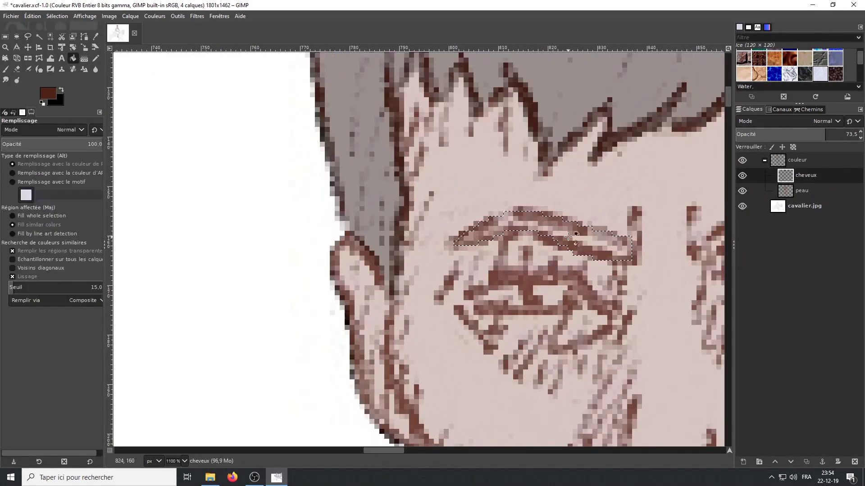
# Lasso the right eyebrow and fill it with the same brown.
pyautogui.hscroll(5, 405, 271)
pyautogui.click(28, 37)
pyautogui.moveTo(360, 247); pyautogui.dragTo(374, 265)
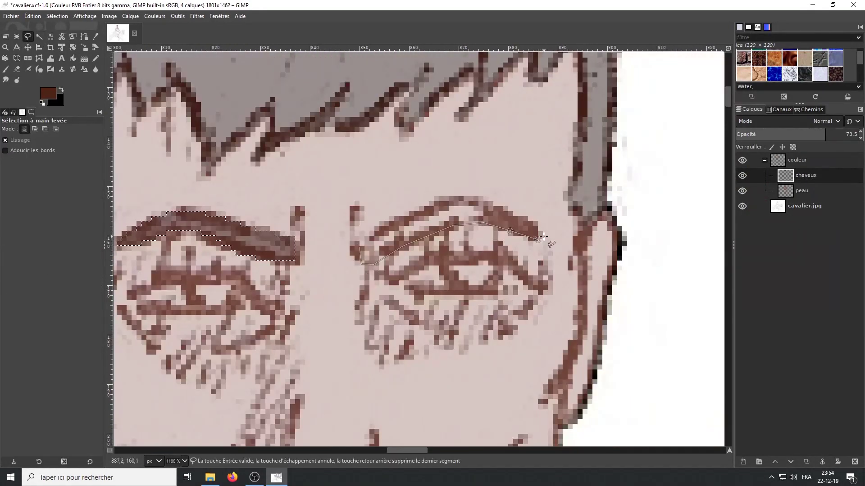
pyautogui.click(438, 201)
pyautogui.doubleClick(434, 218)
pyautogui.hotkey('shift', 'b')
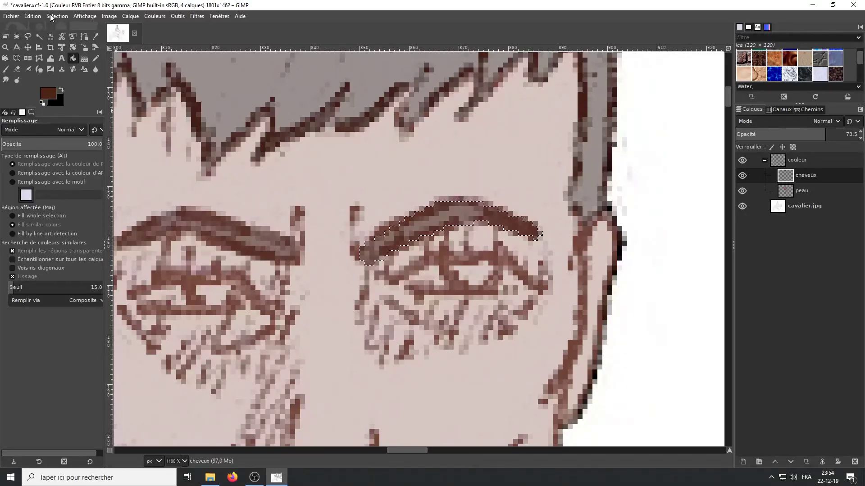
# Hide peau, Select by Color the hair brown, then reactivate and show peau.
pyautogui.click(51, 36)
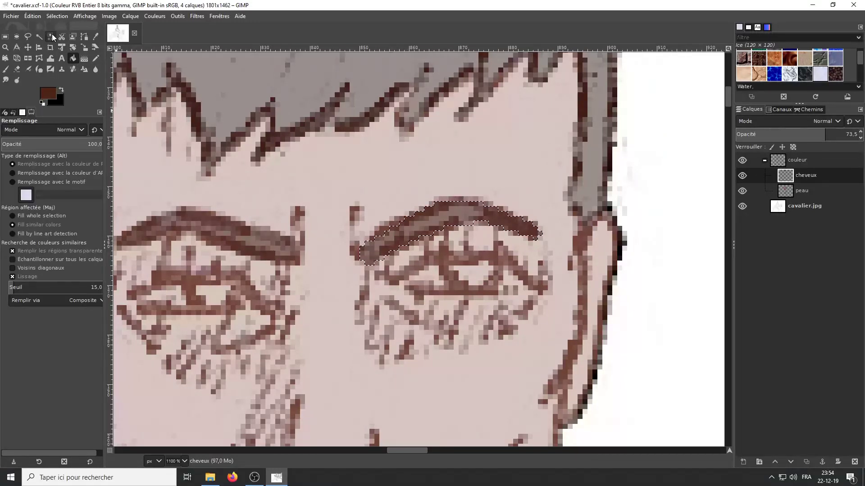
pyautogui.click(743, 190)
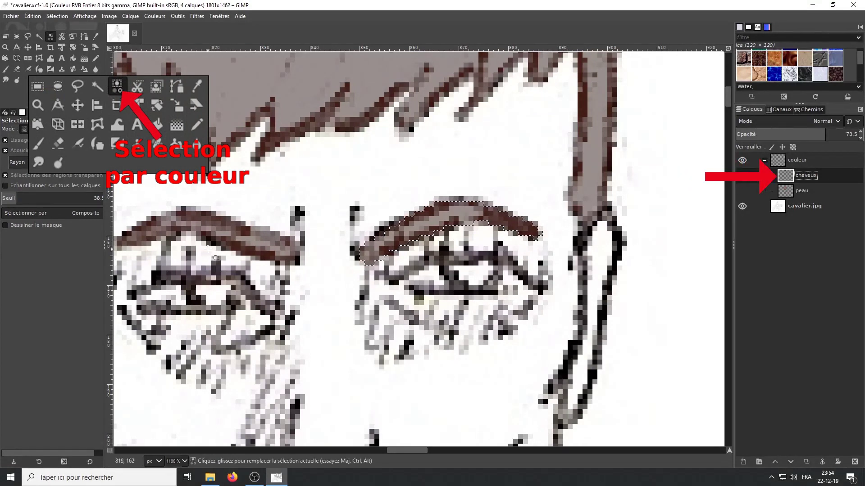
pyautogui.click(236, 234)
pyautogui.moveTo(237, 234); pyautogui.dragTo(243, 248)
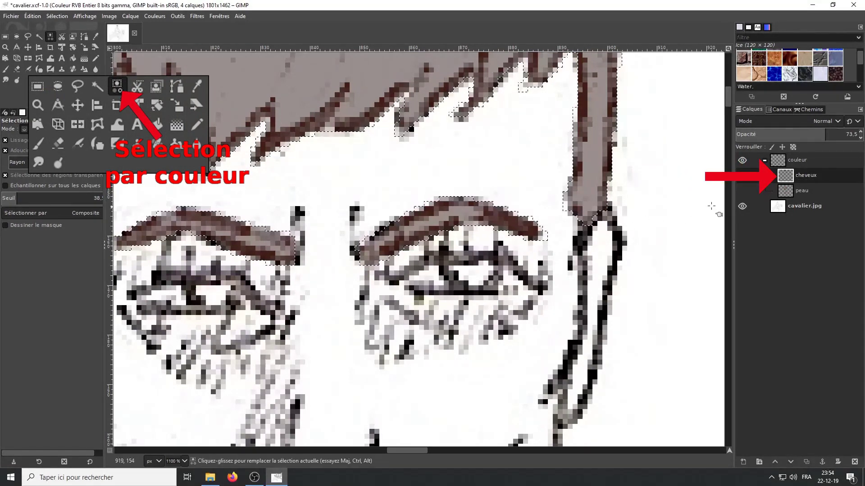
pyautogui.click(793, 191)
pyautogui.click(743, 191)
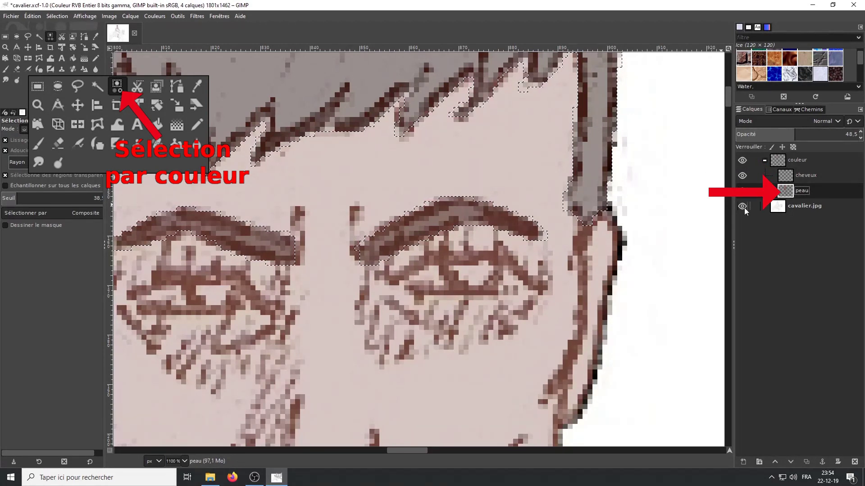
# Delete the skin tint from the hair and eyebrows, then drop the hair selection.
pyautogui.press('Delete')
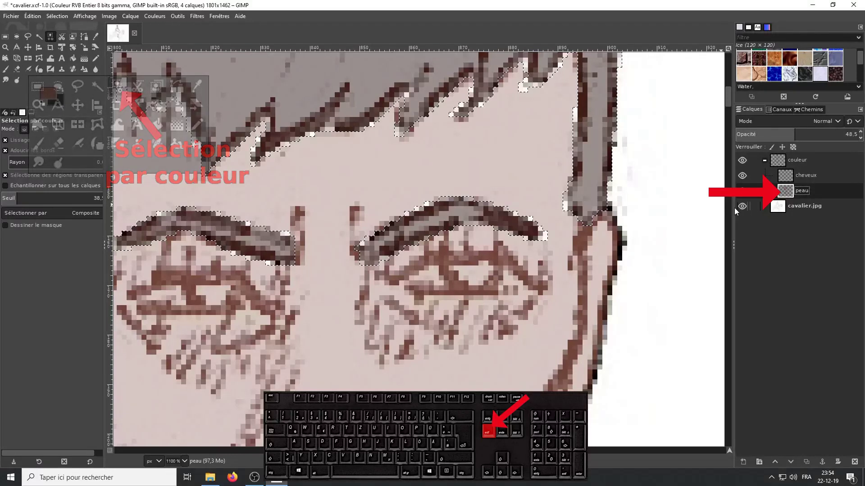
pyautogui.click(59, 16)
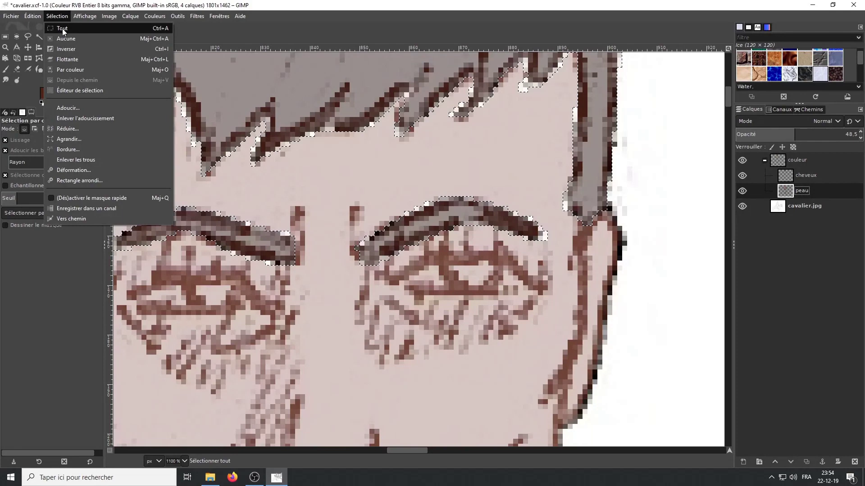
pyautogui.click(62, 28)
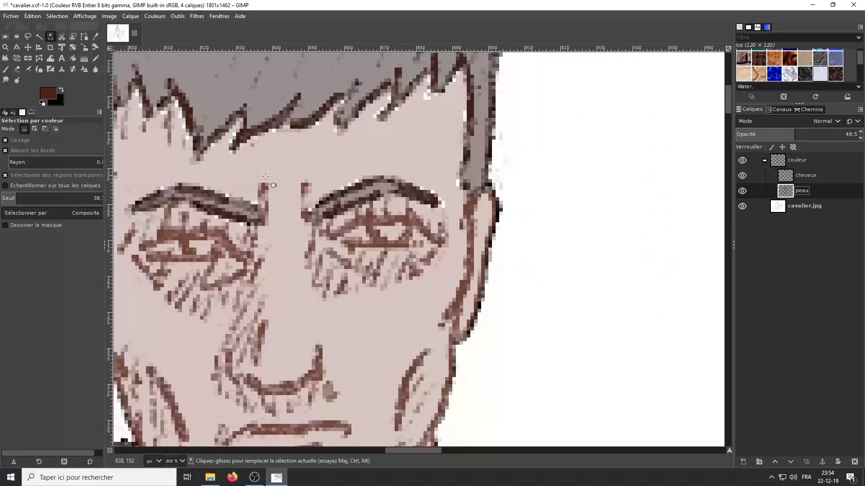
# Zoom back onto the face and switch to the Free Select lasso tool.
pyautogui.scroll(-4, 293, 186)
pyautogui.scroll(-2, 293, 185)
pyautogui.scroll(-1, 293, 185)
pyautogui.scroll(-1, 309, 216)
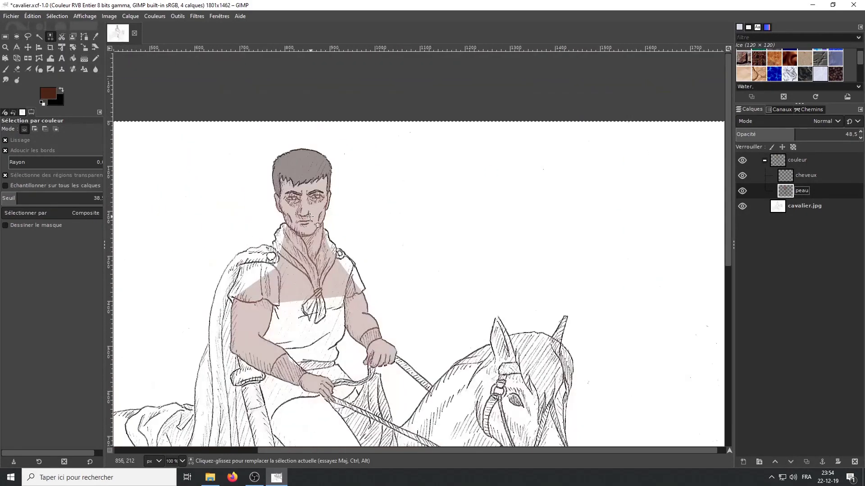
pyautogui.scroll(3, 306, 214)
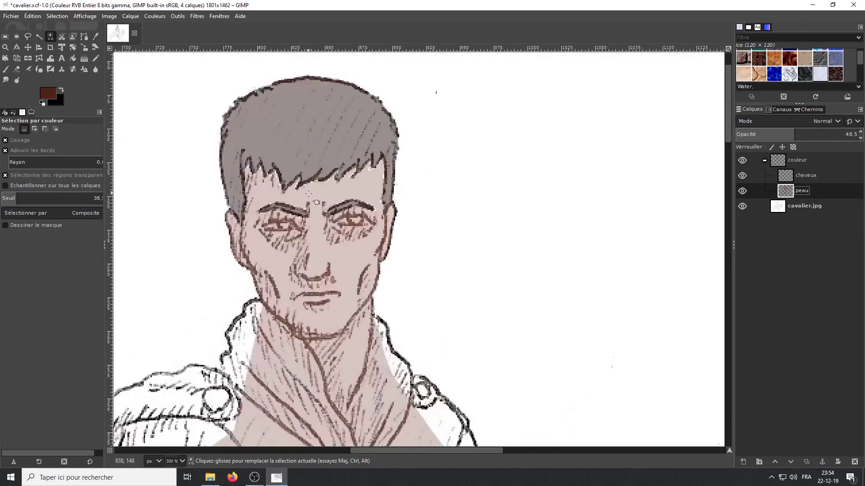
pyautogui.click(28, 36)
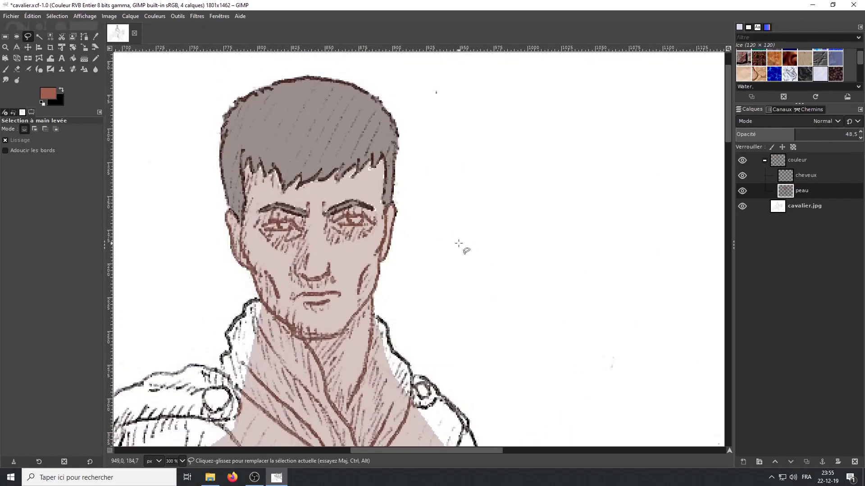
pyautogui.scroll(-3, 464, 252)
# Create a new layer named 'blanc des yeux' above the hair layer.
pyautogui.scroll(2, 464, 252)
pyautogui.click(806, 176)
pyautogui.hotkey('ctrl', 'shift', 'n')
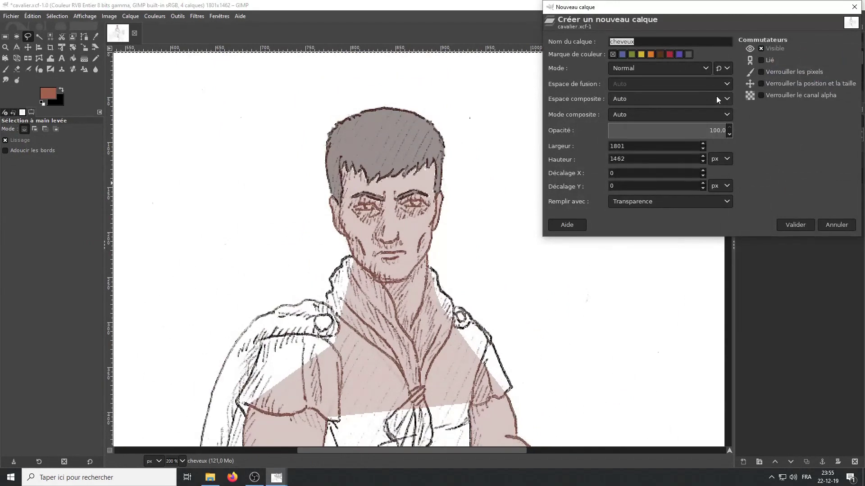
pyautogui.write('blanc des')
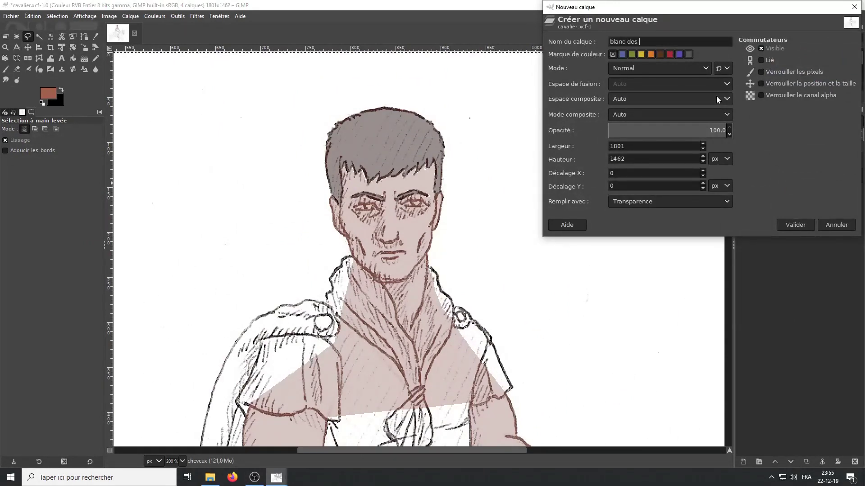
pyautogui.write(' yeux')
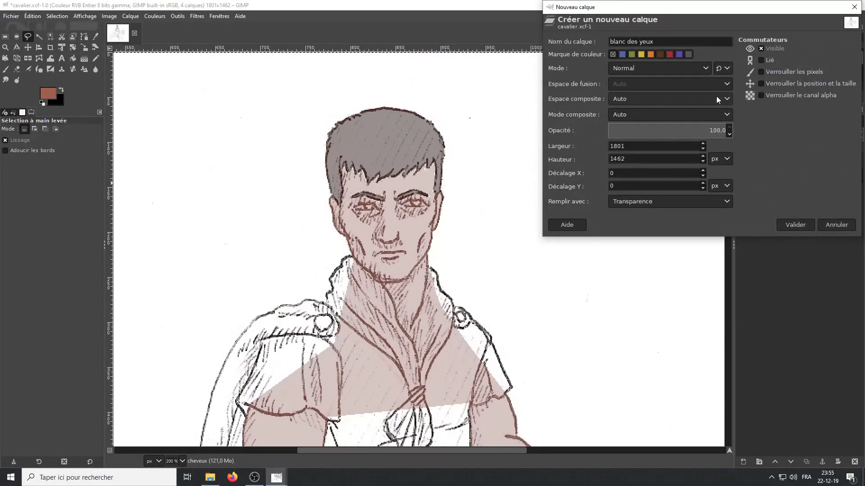
pyautogui.press('Return')
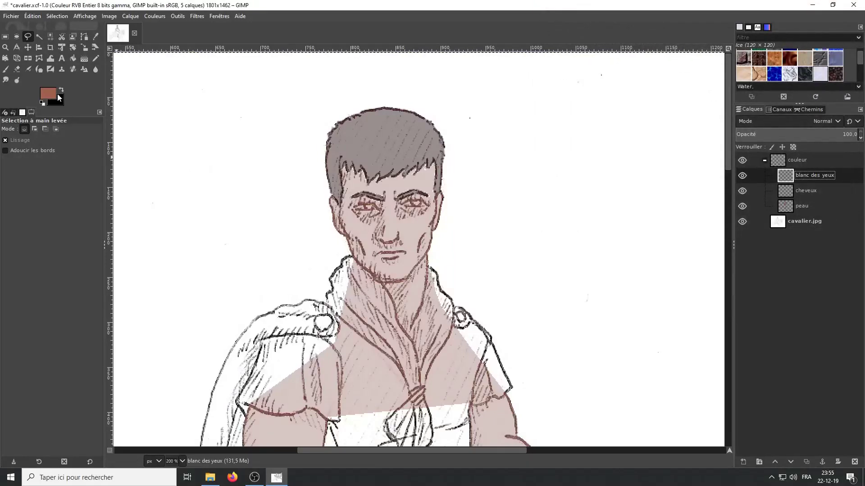
# Fill the left eye's white with white.
pyautogui.scroll(5, 366, 212)
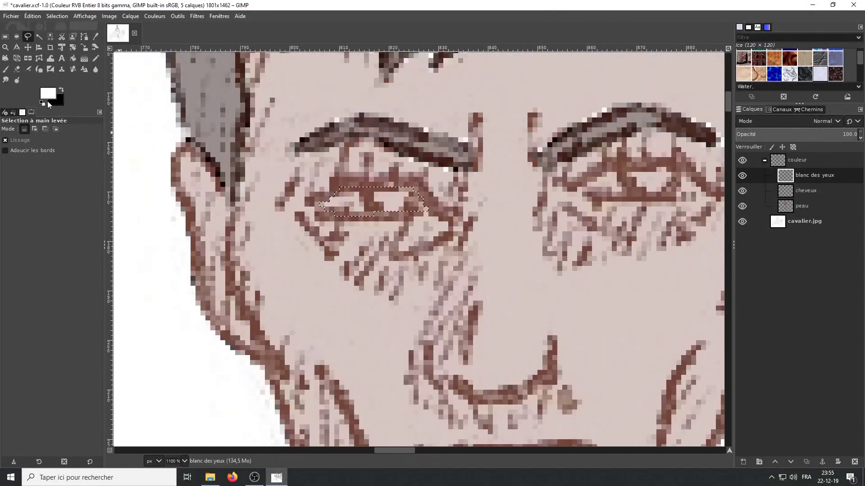
pyautogui.hotkey('shift', 'b')
pyautogui.click(374, 200)
pyautogui.hscroll(5, 415, 404)
# Lasso the right eye, fill it white, and fade the layer to 25.7 opacity.
pyautogui.click(802, 206)
pyautogui.press('f')
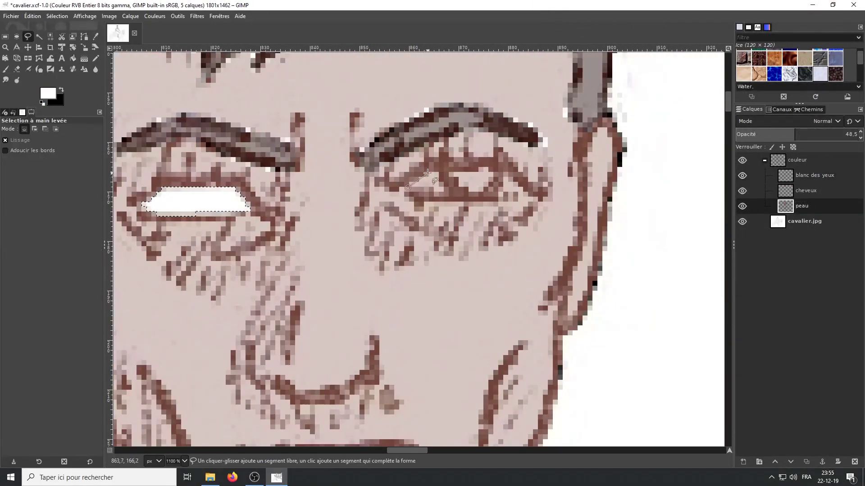
pyautogui.click(408, 187)
pyautogui.click(431, 171)
pyautogui.click(489, 168)
pyautogui.press('Return')
pyautogui.hotkey('shift', 'b')
pyautogui.click(815, 176)
pyautogui.click(464, 182)
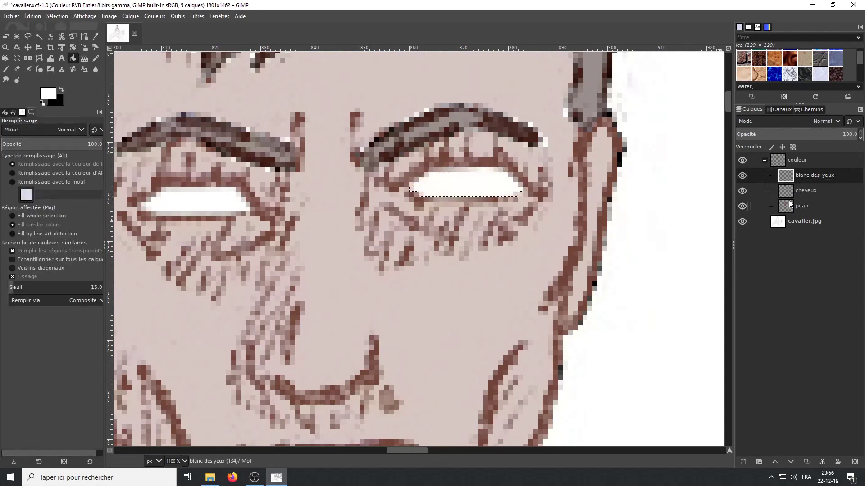
pyautogui.moveTo(847, 134); pyautogui.dragTo(767, 134)
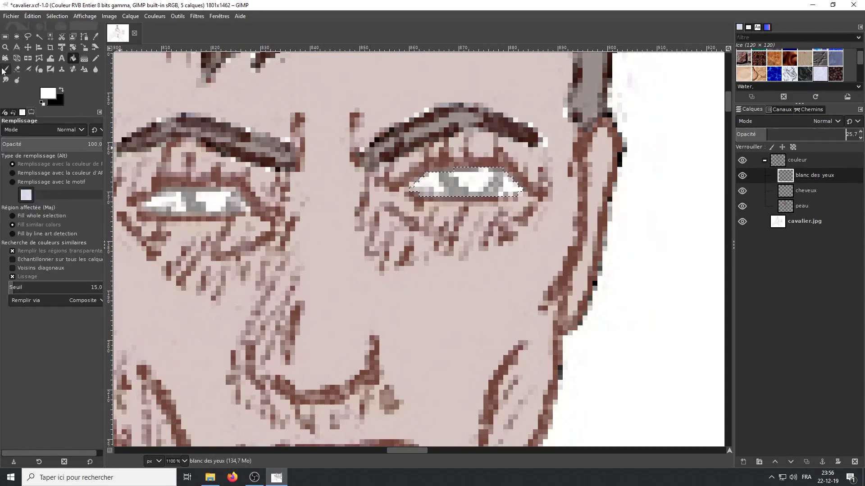
pyautogui.keyDown('ctrl'); pyautogui.scroll(-2, 490, 215); pyautogui.keyUp('ctrl')
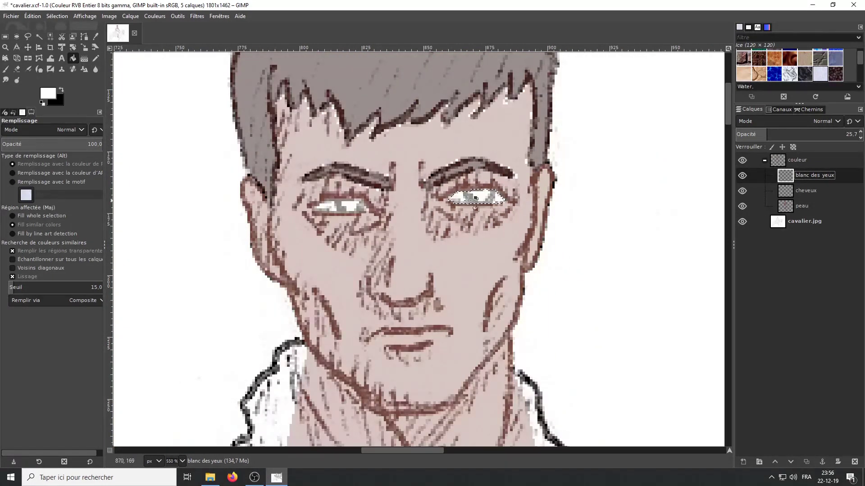
# Pick a dark red colour and a small paintbrush, and dab the left eye.
pyautogui.click(6, 70)
pyautogui.click(48, 93)
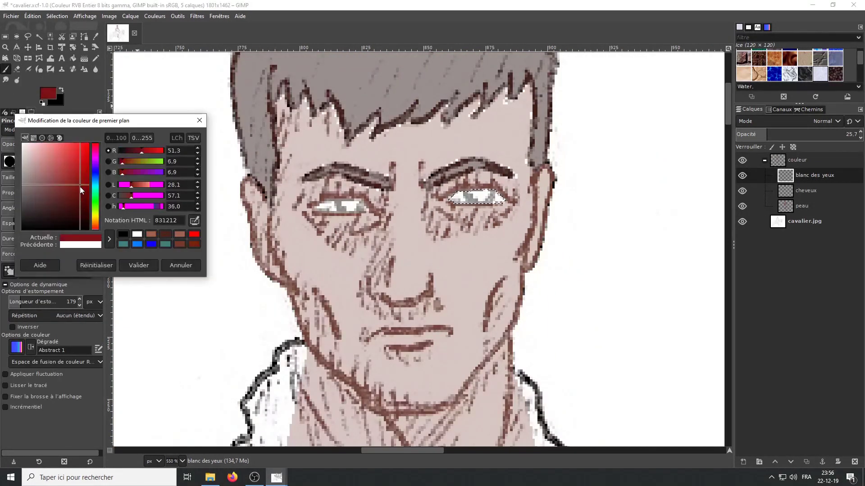
pyautogui.click(79, 207)
pyautogui.click(128, 264)
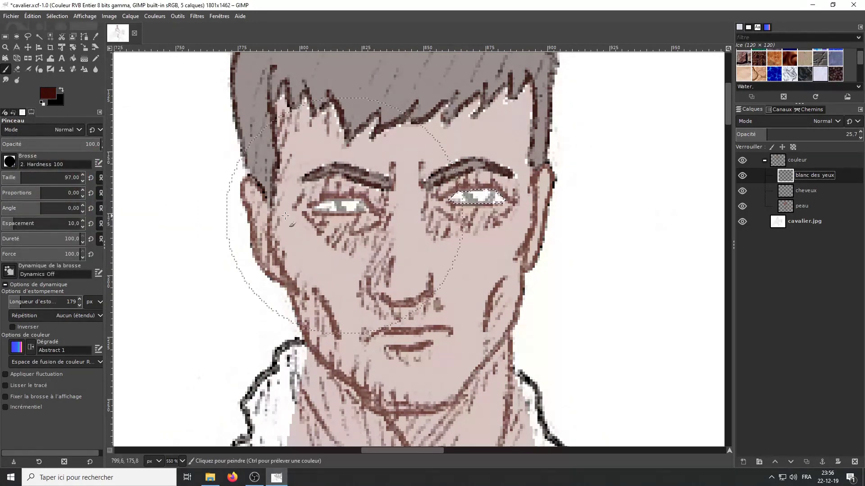
pyautogui.click(4, 177)
pyautogui.write('10')
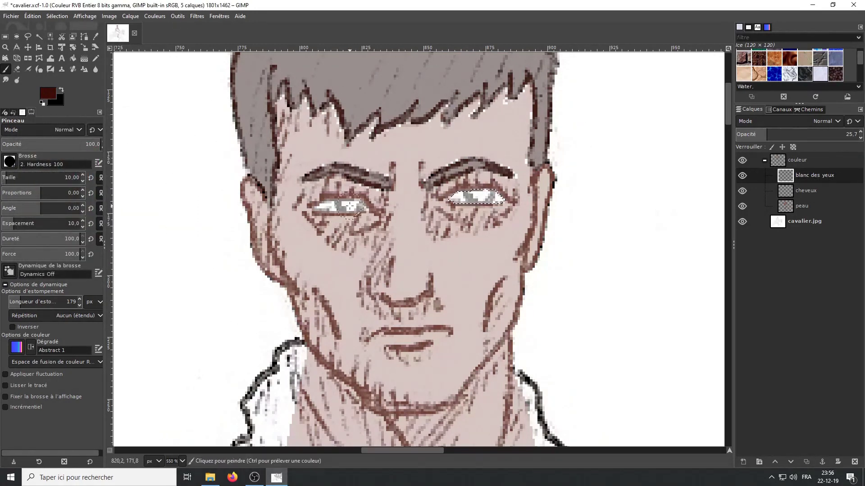
pyautogui.click(350, 206)
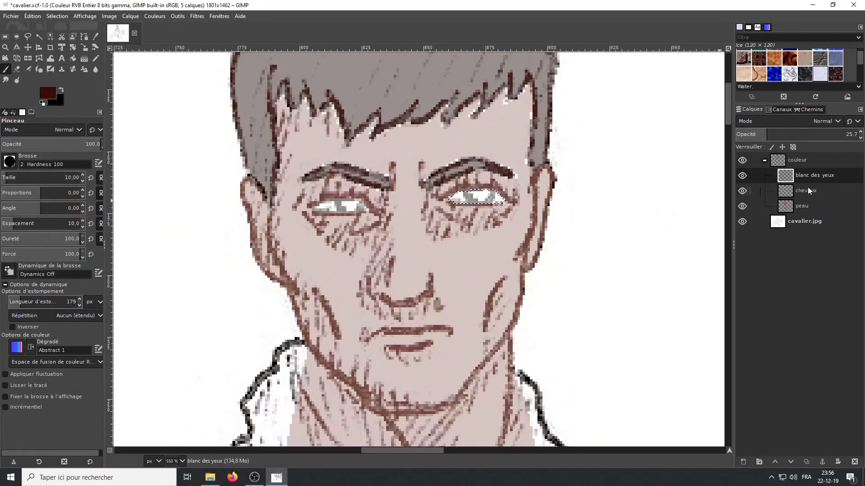
# Add a new layer named 'pupille'.
pyautogui.rightClick(796, 174)
pyautogui.click(701, 67)
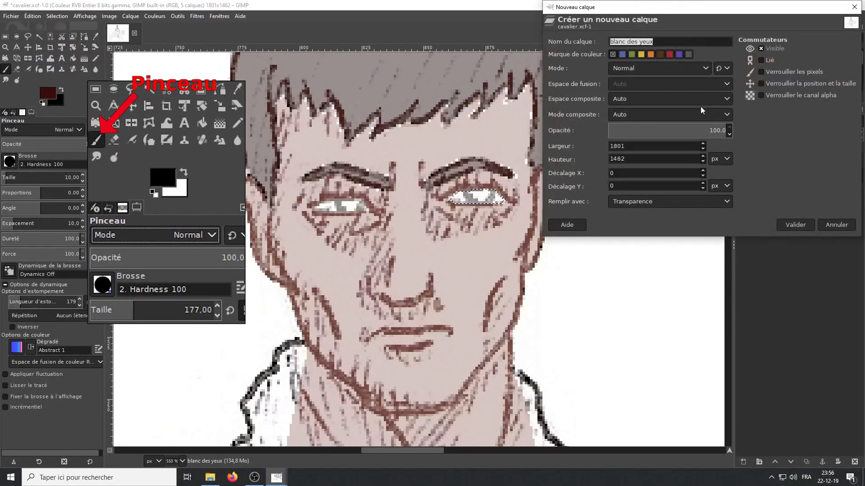
pyautogui.write('pupill')
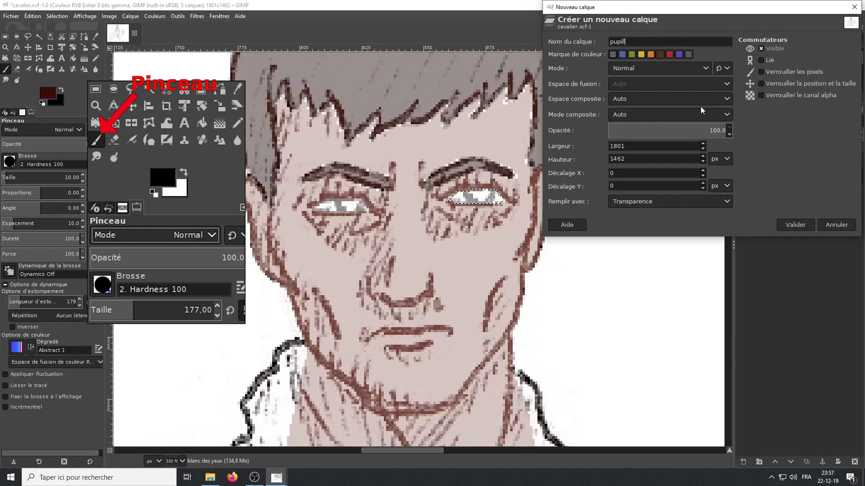
pyautogui.write('e')
pyautogui.click(795, 224)
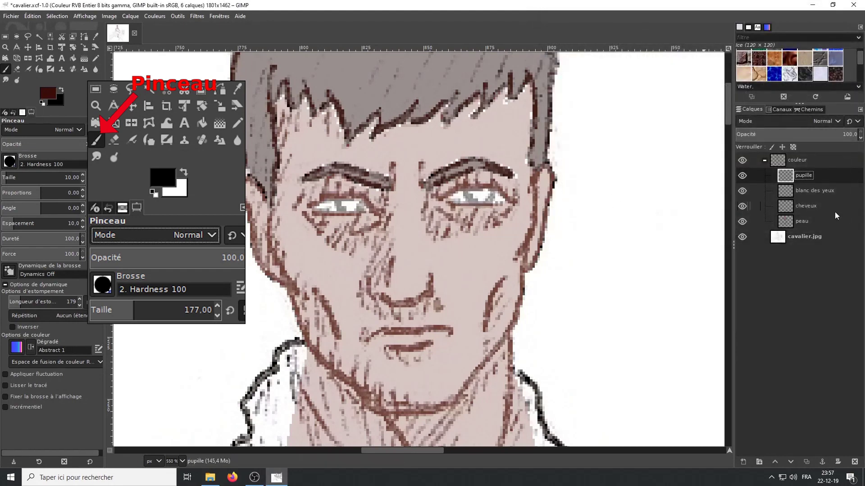
# Select the eye whites by colour and paint a dark pupil on the pupille layer.
pyautogui.click(792, 191)
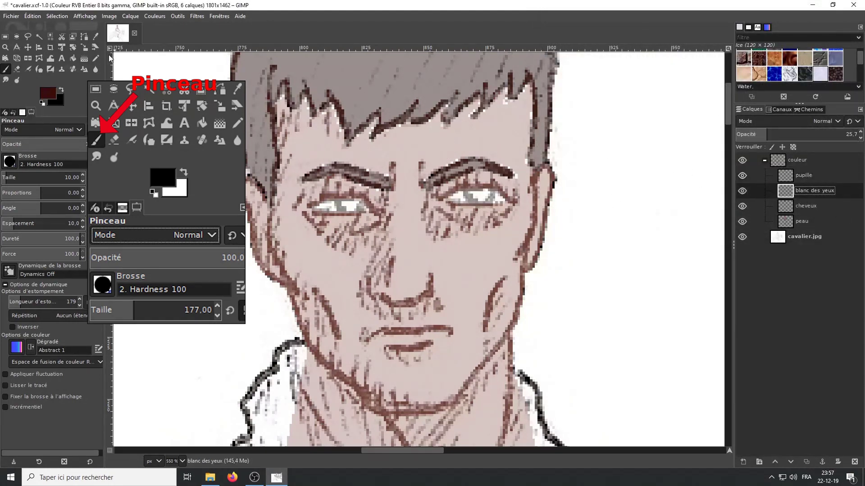
pyautogui.click(50, 37)
pyautogui.click(353, 208)
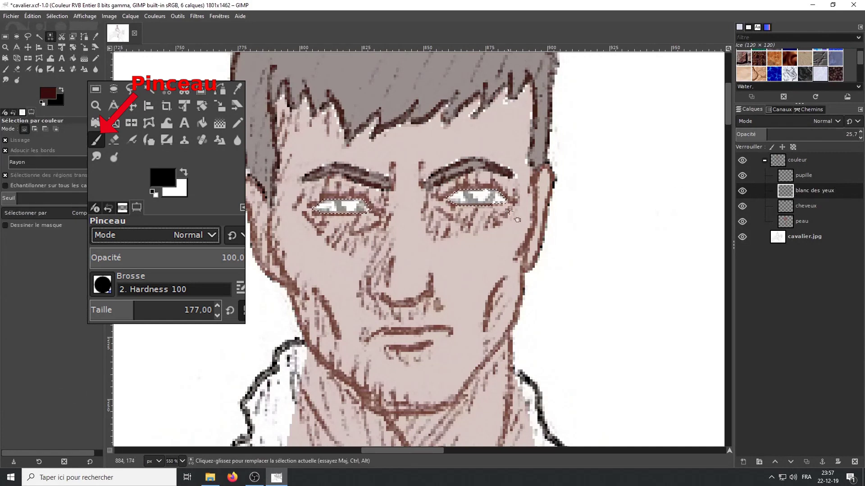
pyautogui.click(790, 178)
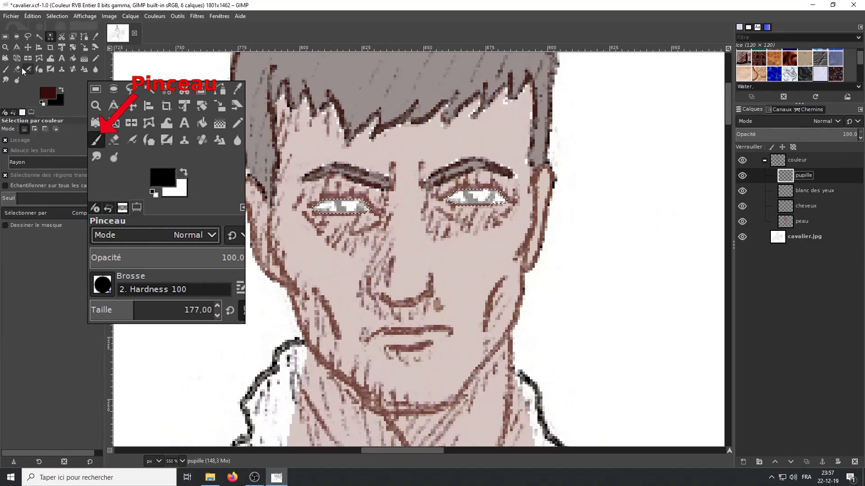
pyautogui.click(6, 69)
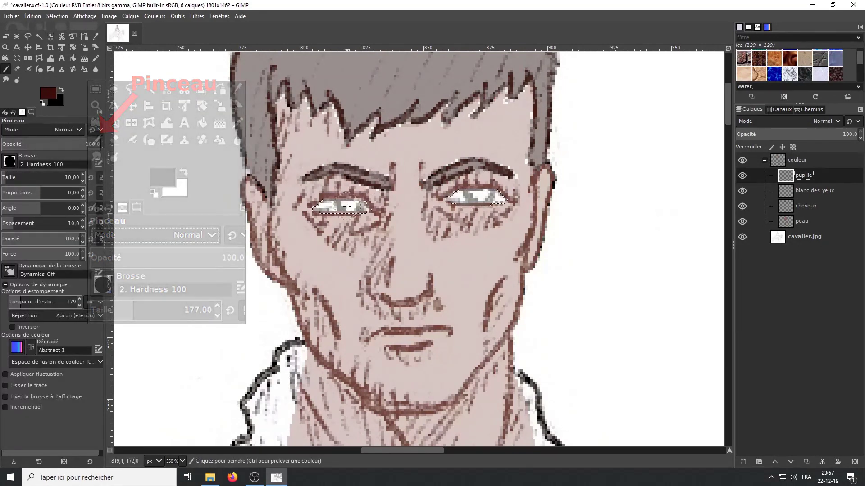
pyautogui.click(347, 206)
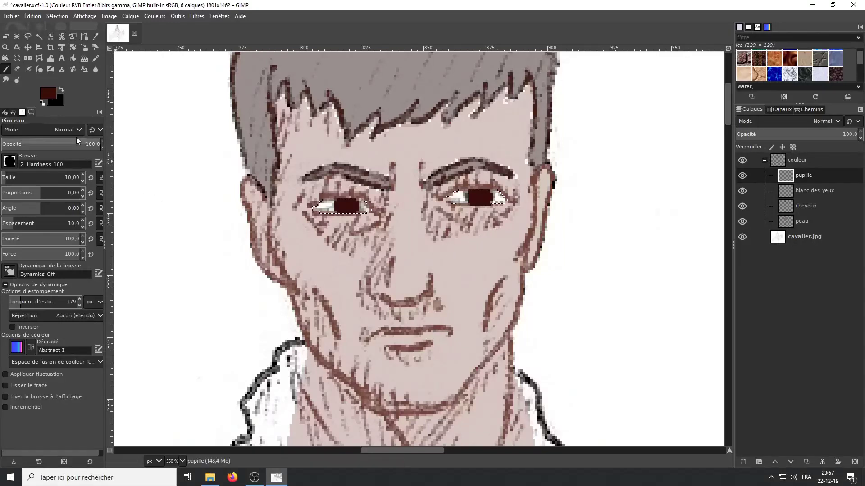
# Switch to a lighter maroon, set pupille opacity to 90.8, and darken the pupils.
pyautogui.click(50, 93)
pyautogui.click(66, 201)
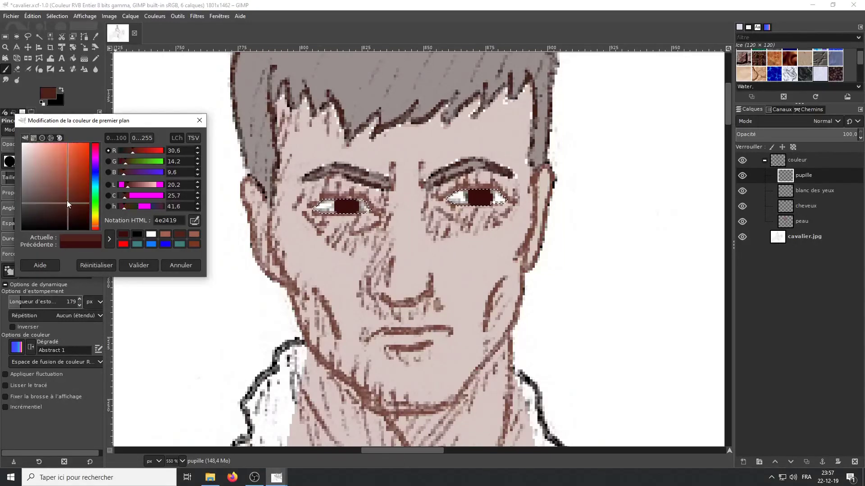
pyautogui.press('Return')
pyautogui.hotkey('shift', 'b')
pyautogui.hotkey('shift', 'o')
pyautogui.moveTo(792, 134); pyautogui.dragTo(847, 135)
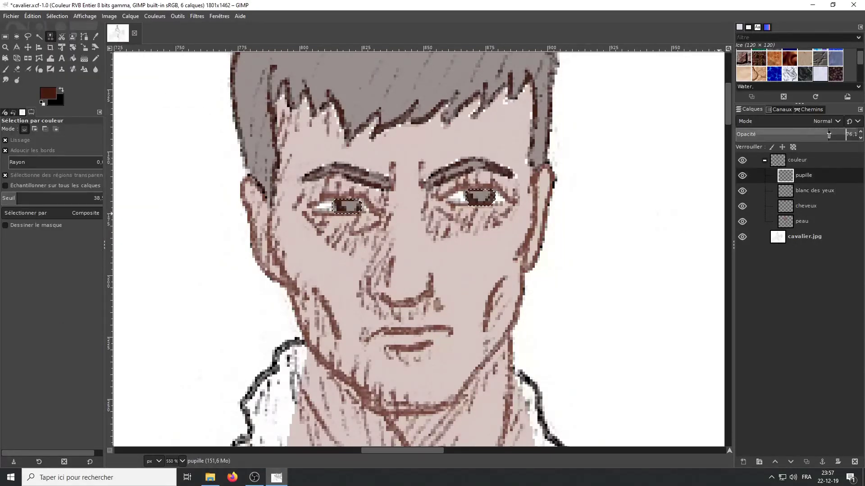
pyautogui.hotkey('ctrl', ',')
pyautogui.press('1')
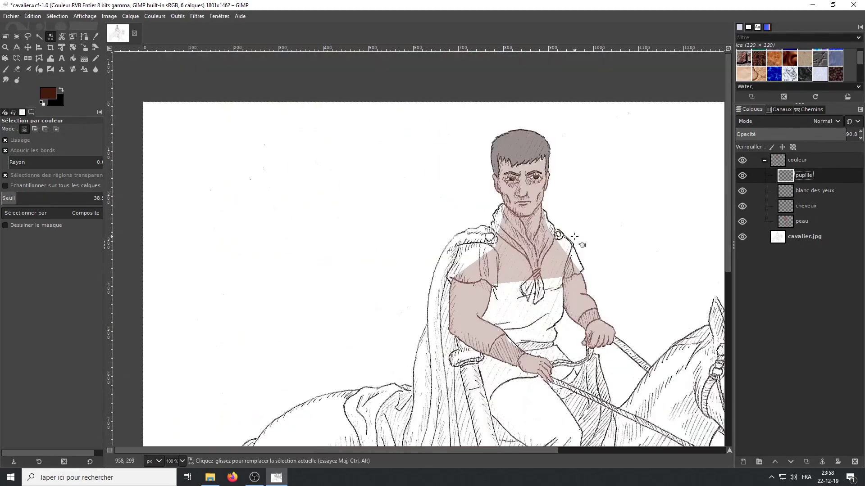
pyautogui.click(56, 95)
# Make black the foreground colour and create a new layer named 'coup'.
pyautogui.press('Return')
pyautogui.hotkey('shift', 'ctrl', 'n')
pyautogui.write('co')
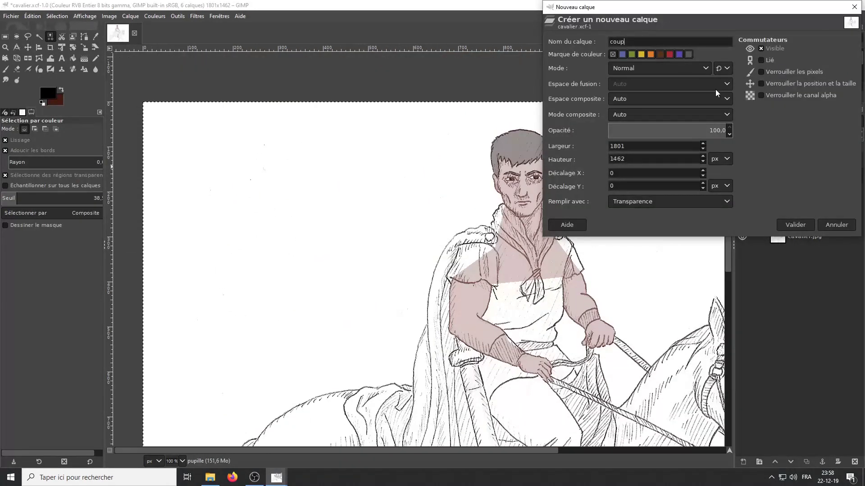
pyautogui.write('up')
pyautogui.press('Return')
# Trace a free selection around the rider's neckerchief.
pyautogui.scroll(5, 451, 203)
pyautogui.press('f')
pyautogui.moveTo(460, 168); pyautogui.dragTo(391, 274)
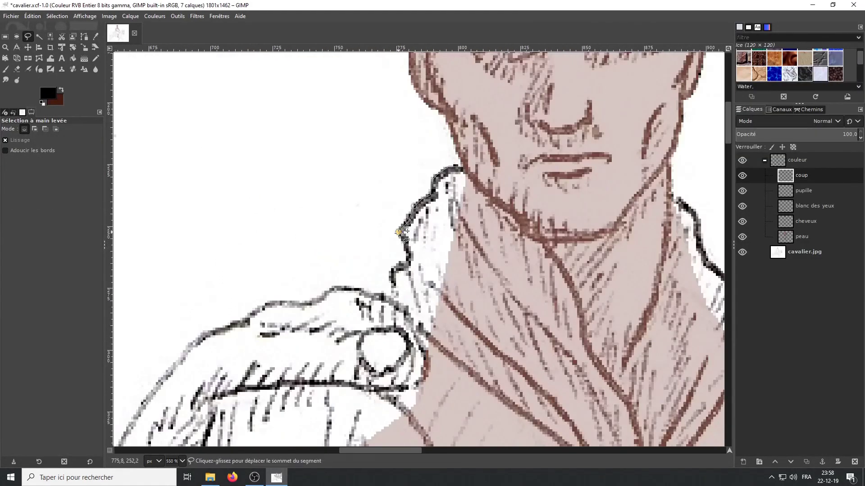
pyautogui.click(391, 299)
pyautogui.scroll(-3, 407, 309)
pyautogui.scroll(-3, 540, 270)
pyautogui.click(585, 269)
pyautogui.click(621, 346)
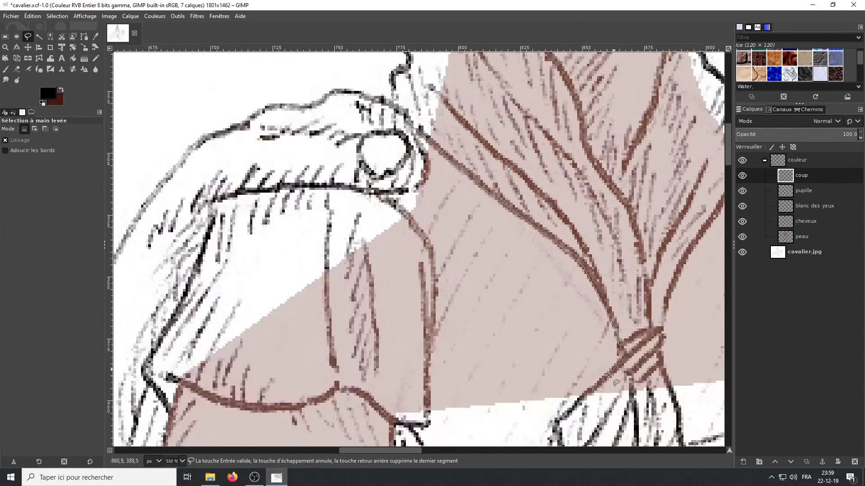
pyautogui.scroll(-3, 603, 392)
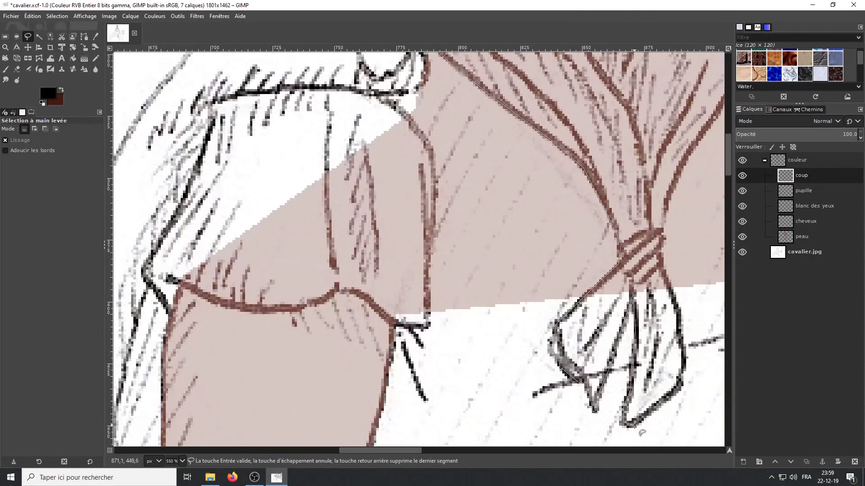
pyautogui.scroll(2, 452, 192)
pyautogui.hscroll(3, 452, 191)
pyautogui.click(455, 216)
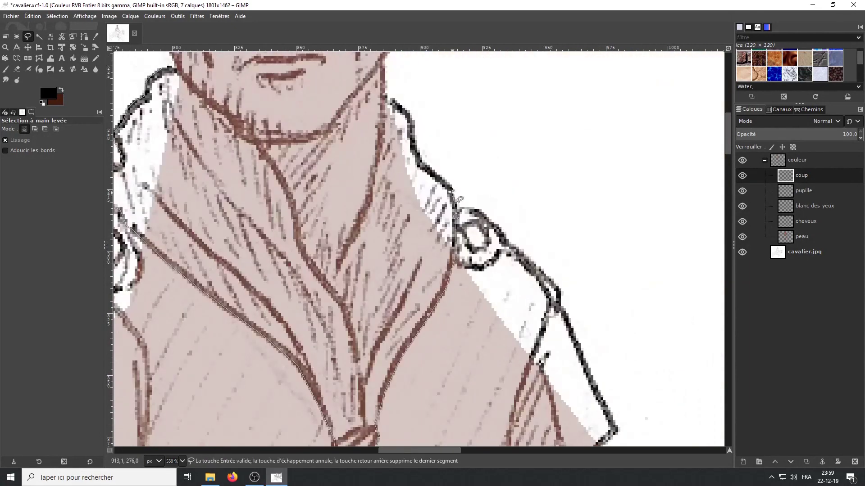
pyautogui.click(337, 293)
pyautogui.scroll(2, 337, 293)
pyautogui.click(180, 173)
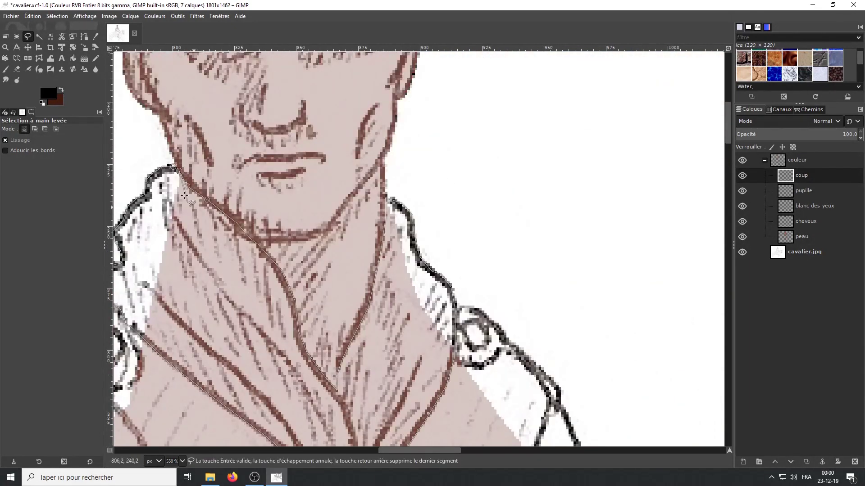
pyautogui.press('Return')
# Fill the neckerchief black and lower the coup layer's opacity to a dark grey.
pyautogui.hotkey('shift', 'b')
pyautogui.click(212, 205)
pyautogui.moveTo(779, 136)
pyautogui.mouseDown()
pyautogui.moveTo(768, 135)
pyautogui.moveTo(786, 134)
pyautogui.mouseUp()
pyautogui.keyDown('ctrl'); pyautogui.scroll(-4, 598, 222); pyautogui.keyUp('ctrl')
pyautogui.keyDown('ctrl'); pyautogui.scroll(-4, 599, 222); pyautogui.keyUp('ctrl')
pyautogui.click(801, 236)
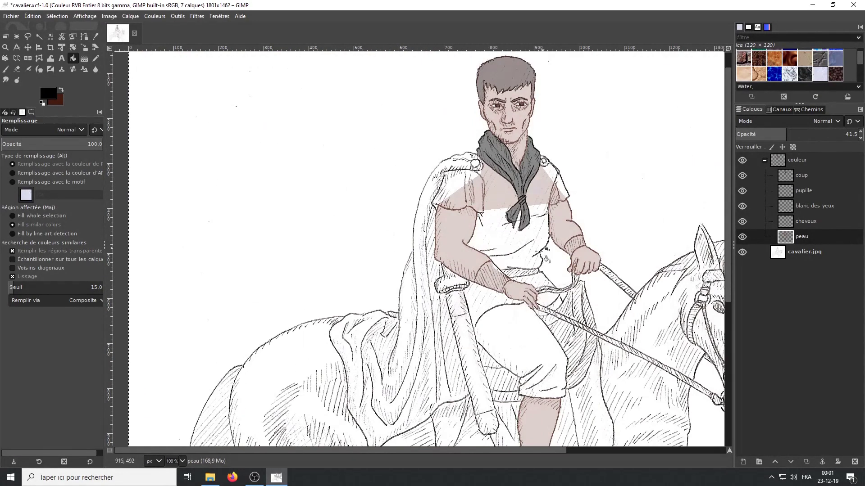
# Create a 'brassard' layer and switch to the dark brown colour.
pyautogui.rightClick(802, 175)
pyautogui.click(703, 109)
pyautogui.write('brassard')
pyautogui.click(784, 225)
pyautogui.click(61, 89)
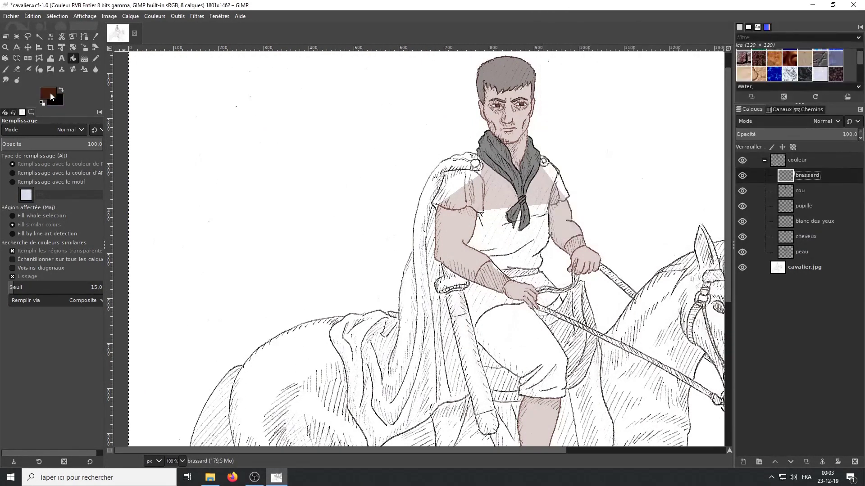
# Lasso the near wrist cuff and fill it dark brown.
pyautogui.click(28, 36)
pyautogui.keyDown('ctrl'); pyautogui.scroll(8, 496, 279); pyautogui.keyUp('ctrl')
pyautogui.moveTo(391, 264); pyautogui.dragTo(487, 145)
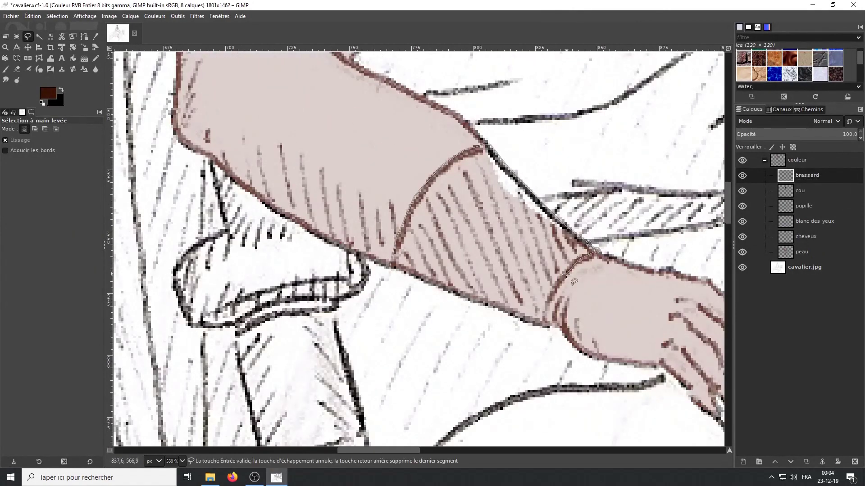
pyautogui.click(392, 263)
pyautogui.press('Return')
pyautogui.hotkey('shift', 'b')
pyautogui.click(496, 226)
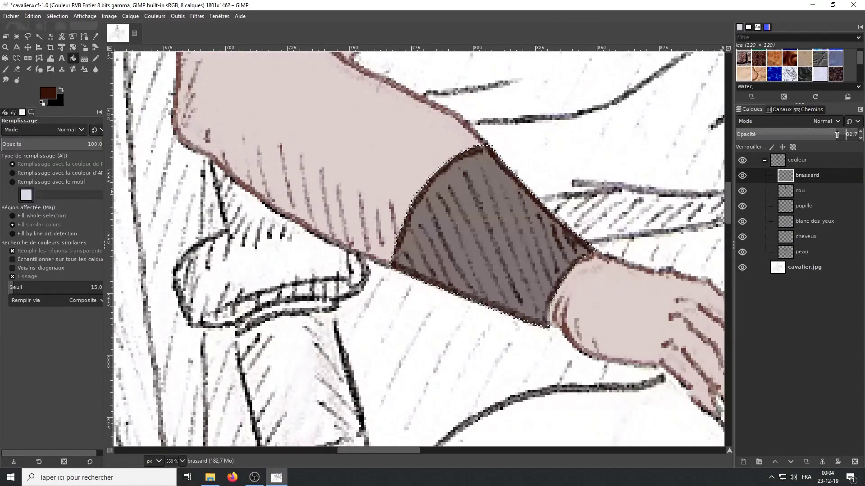
pyautogui.hscroll(5, 536, 311)
pyautogui.hotkey('shift', 'ctrl', 'j')
# Lasso the other wrist cuff and fill it dark brown.
pyautogui.keyDown('ctrl'); pyautogui.scroll(8, 451, 189); pyautogui.keyUp('ctrl')
pyautogui.press('f')
pyautogui.moveTo(423, 225); pyautogui.dragTo(536, 175)
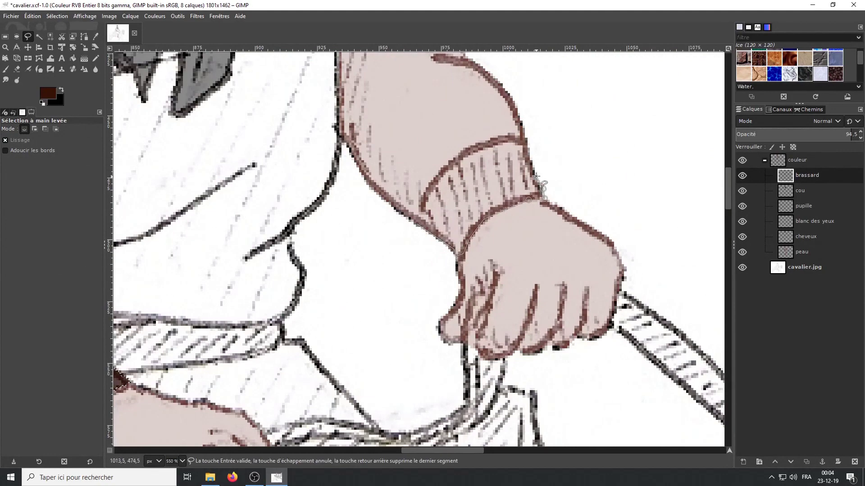
pyautogui.click(459, 152)
pyautogui.press('Return')
pyautogui.hotkey('shift', 'b')
pyautogui.click(487, 180)
pyautogui.hotkey('shift', 'ctrl', 'j')
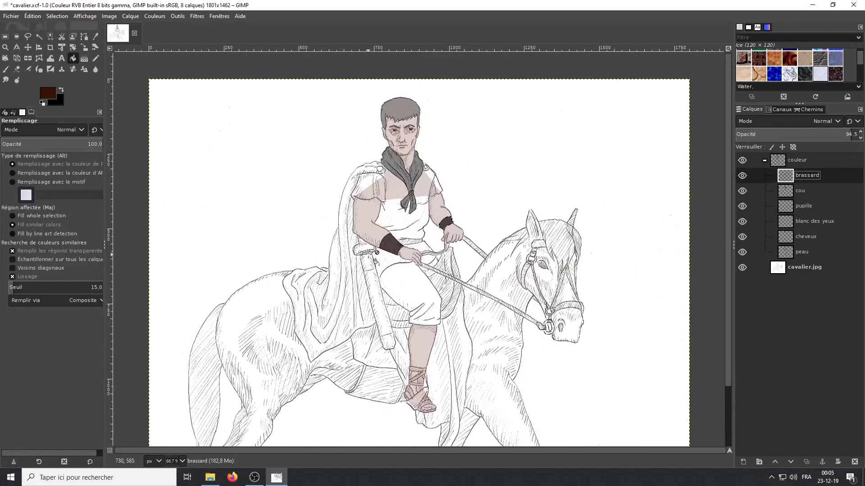
# Add a new layer named 'épée1' for the sword.
pyautogui.hotkey('shift', 'ctrl', 'n')
pyautogui.write('épée1')
pyautogui.press('Return')
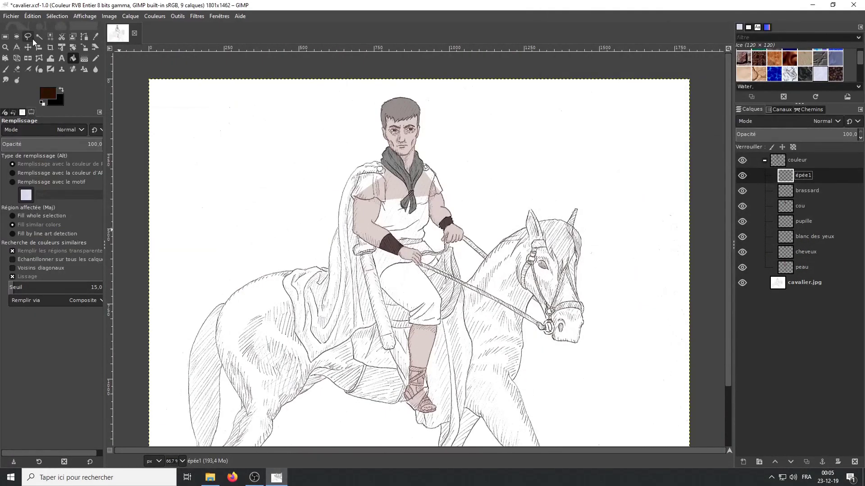
# Lasso the sword on the new épée1 layer, fill it dark brown and adjust the layer opacity.
pyautogui.press('f')
pyautogui.scroll(8, 346, 105)
pyautogui.click(343, 87)
pyautogui.moveTo(358, 159); pyautogui.dragTo(318, 191)
pyautogui.scroll(-5, 381, 310)
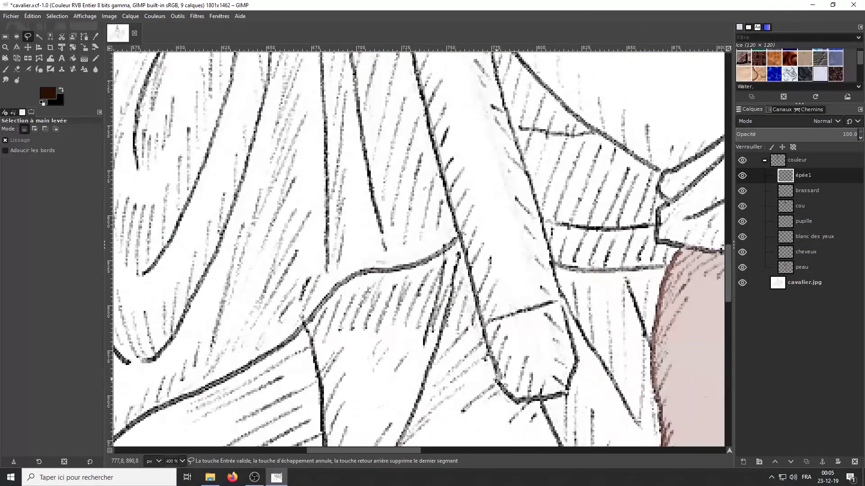
pyautogui.press('Return')
pyautogui.scroll(-5, 567, 395)
pyautogui.hotkey('shift', 'b')
pyautogui.click(394, 311)
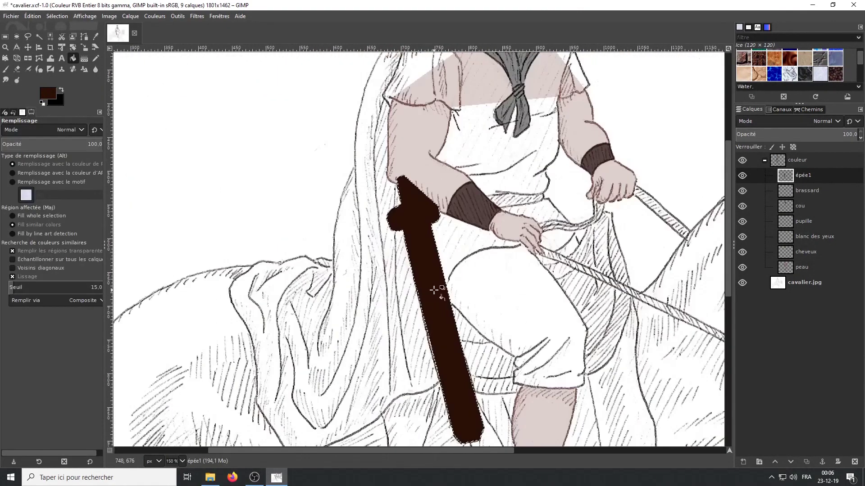
pyautogui.scroll(-3, 440, 290)
pyautogui.hotkey('shift', 'o')
pyautogui.moveTo(847, 134); pyautogui.dragTo(855, 134)
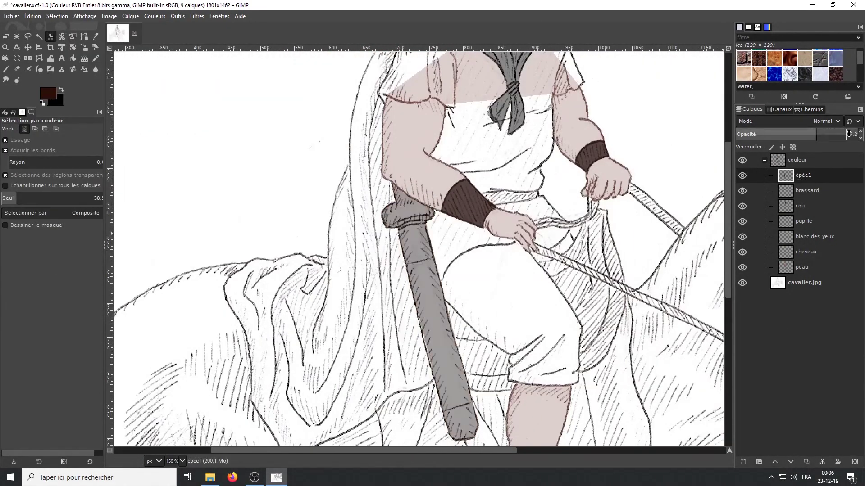
# Pick a blue foreground colour and outline the sword with Free Select for the metal bands.
pyautogui.click(47, 93)
pyautogui.click(52, 197)
pyautogui.click(139, 264)
pyautogui.press('f')
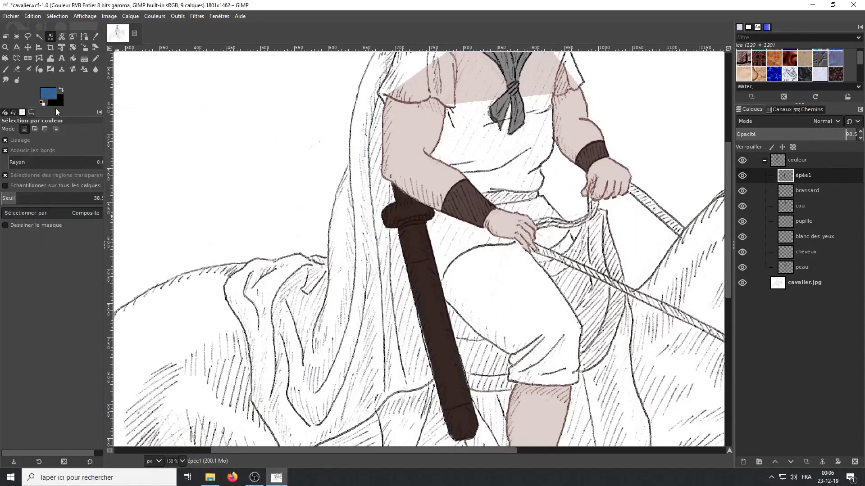
pyautogui.scroll(4, 372, 235)
pyautogui.moveTo(372, 235); pyautogui.dragTo(474, 205)
pyautogui.scroll(-1, 475, 205)
pyautogui.click(517, 269)
pyautogui.click(478, 309)
pyautogui.scroll(-3, 479, 309)
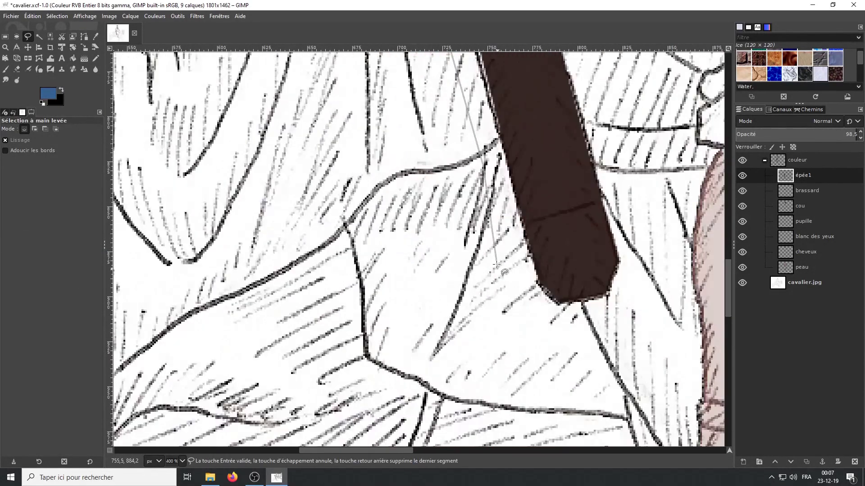
pyautogui.scroll(3, 378, 207)
pyautogui.press('Return')
pyautogui.scroll(-3, 379, 207)
# On a new épée2 layer, fill blue, erase the sword's middle, and raise the opacity.
pyautogui.hotkey('shift', 'ctrl', 'n')
pyautogui.press('Return')
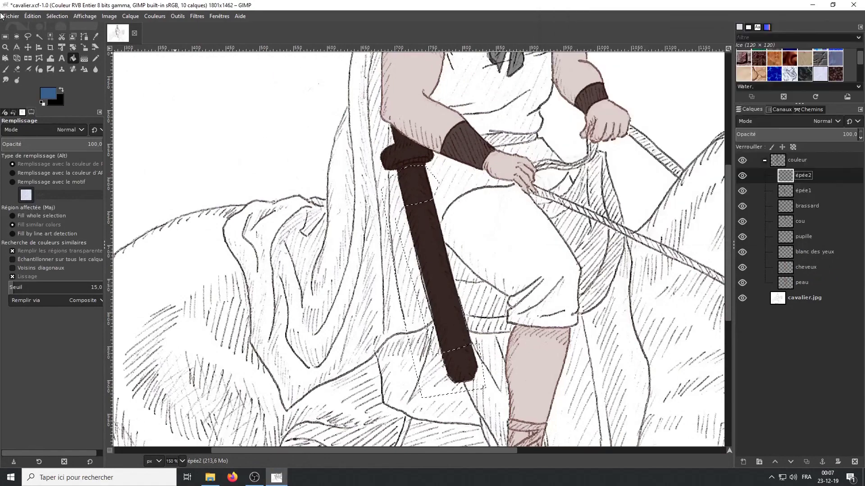
pyautogui.hotkey('shift', 'b')
pyautogui.hotkey('ctrl', ',')
pyautogui.click(57, 17)
pyautogui.click(68, 68)
pyautogui.click(761, 134)
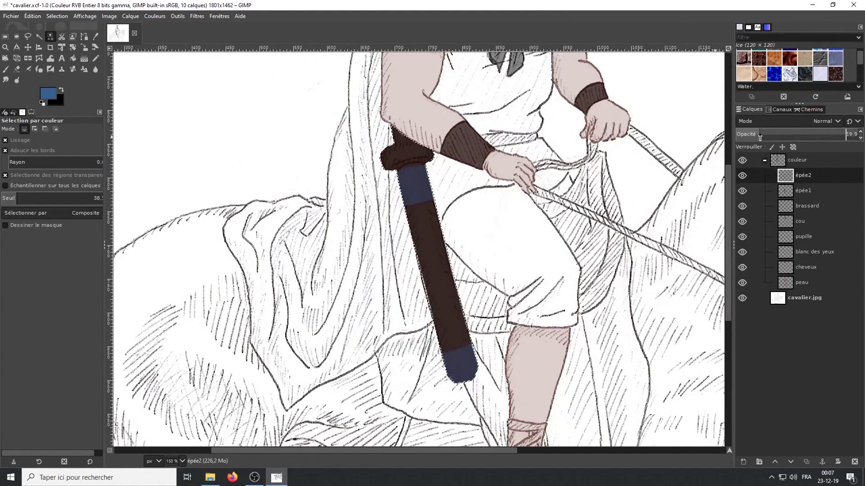
pyautogui.click(464, 367)
pyautogui.press('Delete')
pyautogui.moveTo(761, 135); pyautogui.dragTo(817, 134)
# Select all, reset the view to 100% zoom, and bring up layer options for a new layer.
pyautogui.hotkey('ctrl', 'a')
pyautogui.press('-')
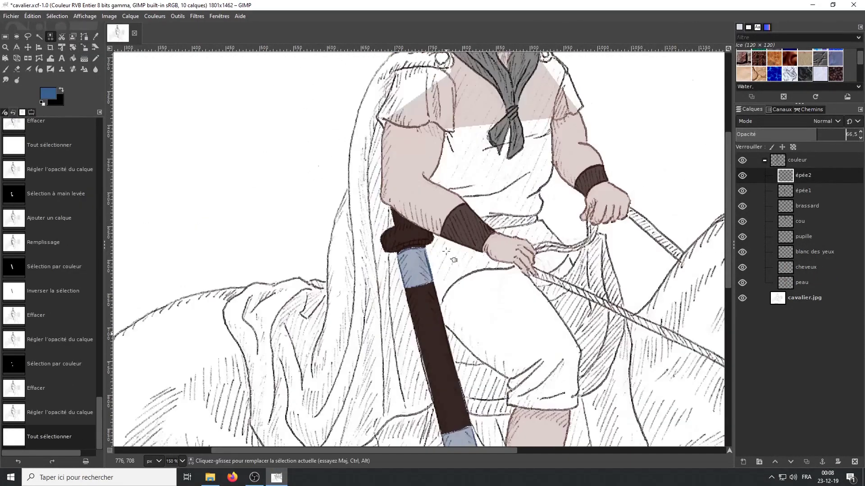
pyautogui.press('-')
pyautogui.press('1')
pyautogui.rightClick(803, 176)
# Create a layer named 'cape' and choose dark red as the foreground colour.
pyautogui.click(780, 73)
pyautogui.write('cape')
pyautogui.press('Return')
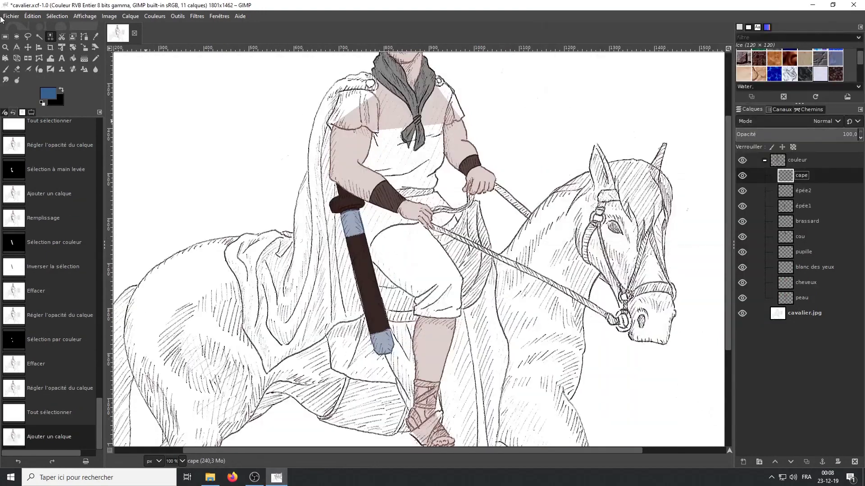
pyautogui.click(48, 94)
pyautogui.click(27, 146)
pyautogui.click(138, 265)
# Trace the cape with Free Select from the shoulder, along the arm and down the drapery.
pyautogui.press('f')
pyautogui.scroll(9, 376, 112)
pyautogui.click(412, 153)
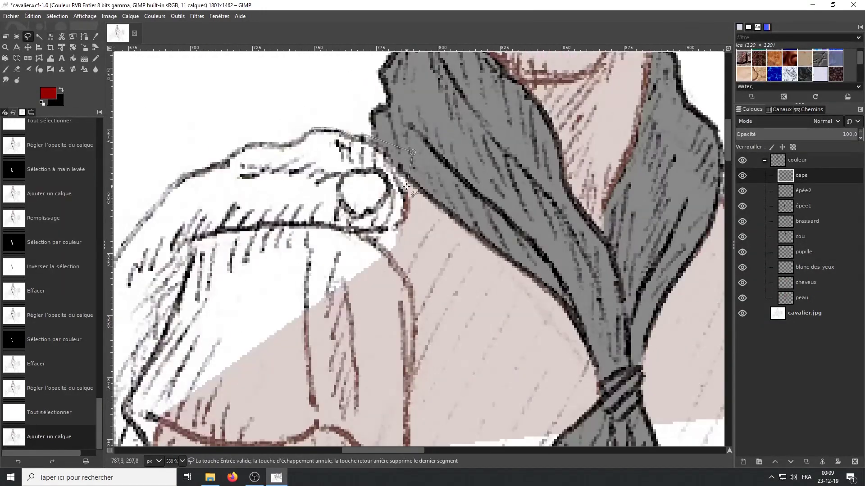
pyautogui.scroll(-3, 318, 225)
pyautogui.scroll(-3, 293, 252)
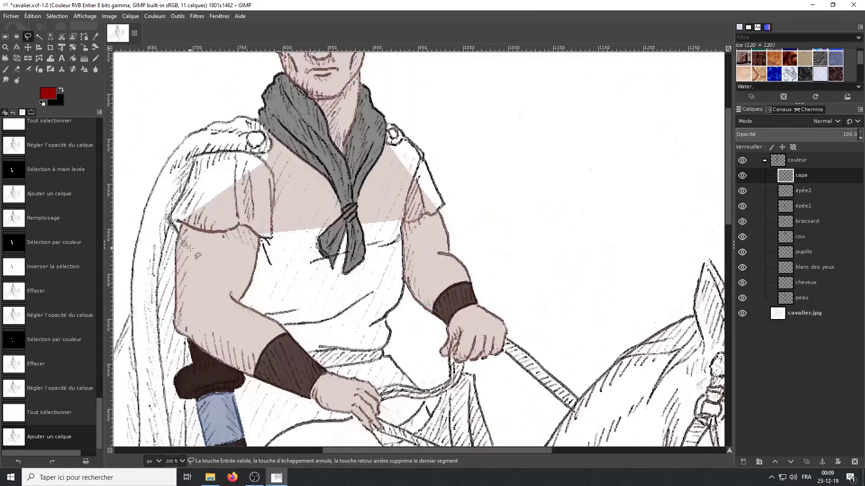
pyautogui.scroll(4, 266, 273)
pyautogui.scroll(-5, 266, 273)
pyautogui.click(324, 273)
pyautogui.moveTo(129, 397); pyautogui.dragTo(245, 265)
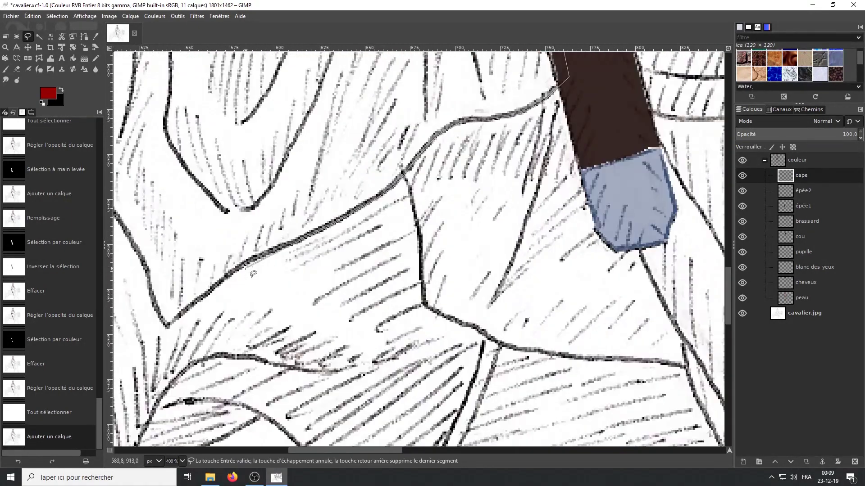
pyautogui.hscroll(-3, 167, 327)
pyautogui.hscroll(-2, 164, 322)
pyautogui.scroll(-3, 162, 315)
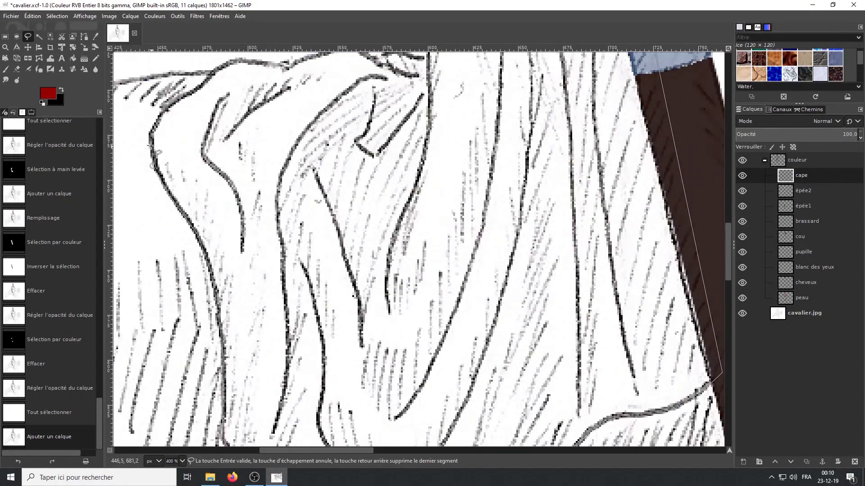
pyautogui.scroll(2, 160, 310)
pyautogui.moveTo(160, 310); pyautogui.dragTo(240, 257)
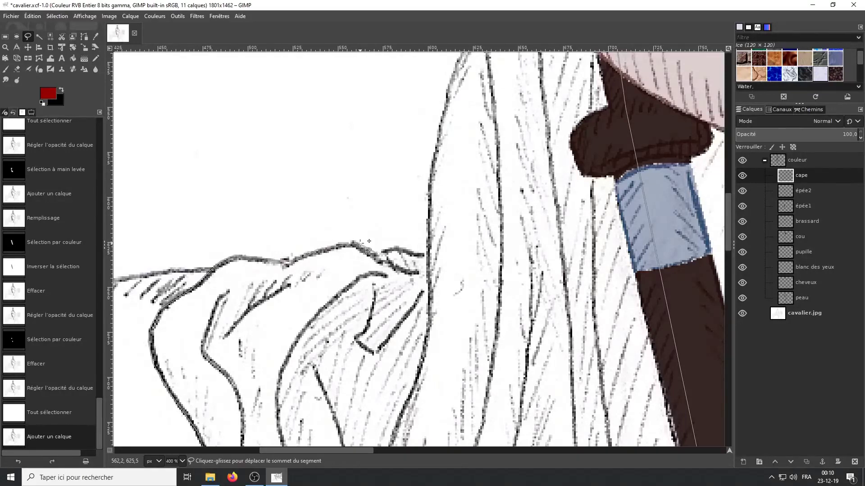
pyautogui.moveTo(300, 261); pyautogui.dragTo(457, 64)
# Close the cape outline into a selection and fill it deep red.
pyautogui.scroll(5, 457, 63)
pyautogui.scroll(5, 460, 258)
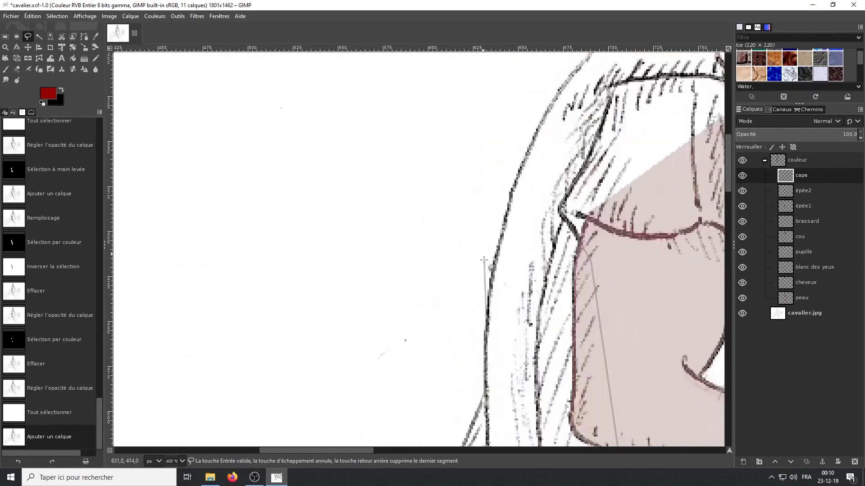
pyautogui.scroll(5, 460, 257)
pyautogui.press('Return')
pyautogui.press('1')
pyautogui.scroll(-5, 572, 285)
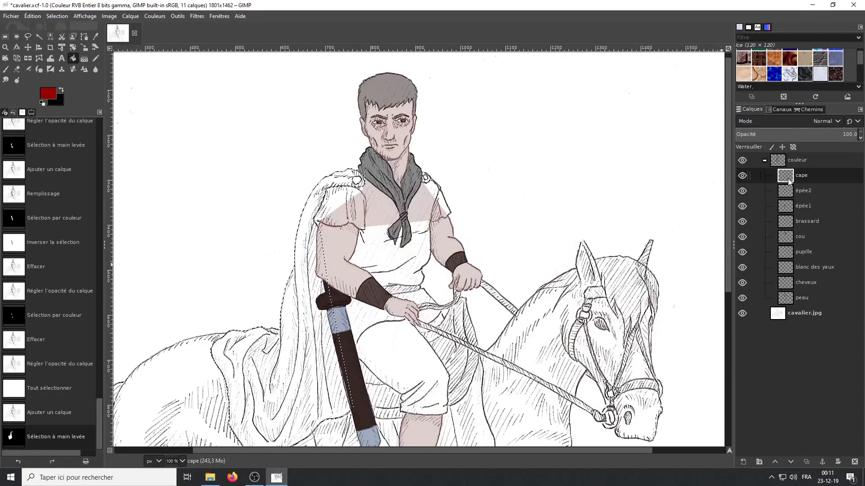
pyautogui.hotkey('ctrl', ',')
# Select the small clasp on the far shoulder, fill it red, and release the selection.
pyautogui.scroll(5, 428, 180)
pyautogui.moveTo(412, 131); pyautogui.dragTo(413, 133)
pyautogui.press('Return')
pyautogui.press('1')
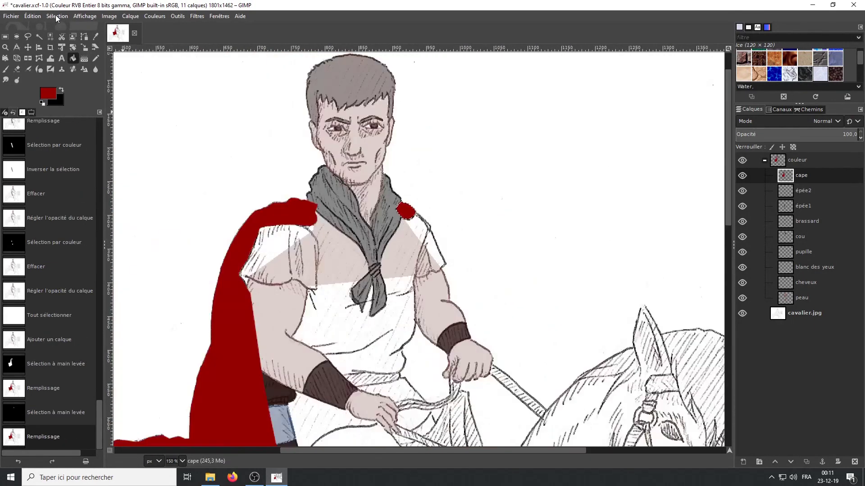
pyautogui.click(56, 16)
pyautogui.scroll(2, 331, 204)
pyautogui.scroll(-2, 331, 205)
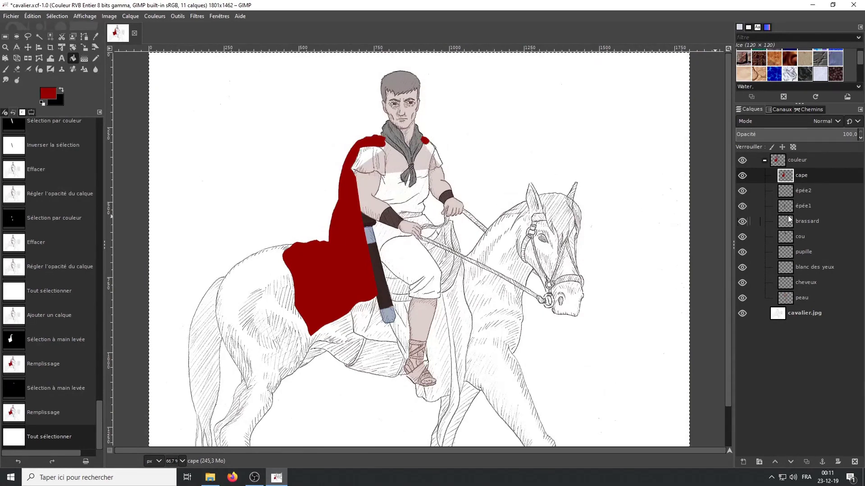
# Select the grey neckerchief by colour and clear that area from the cape layer.
pyautogui.click(788, 239)
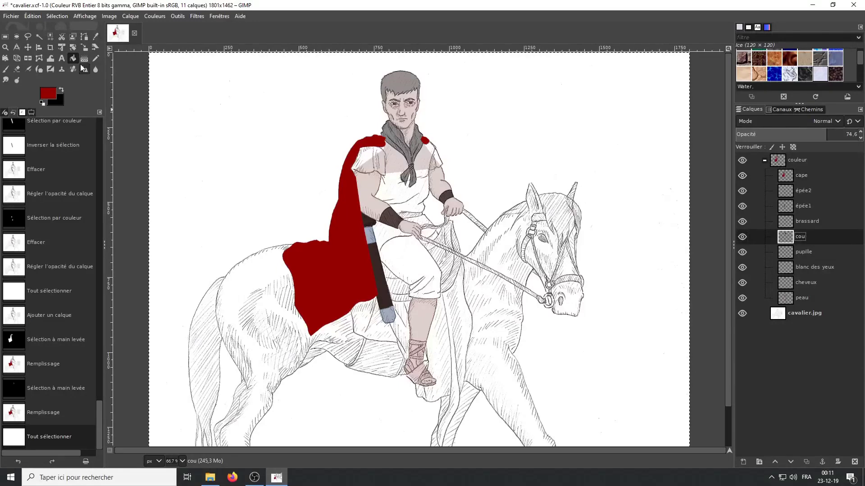
pyautogui.click(50, 36)
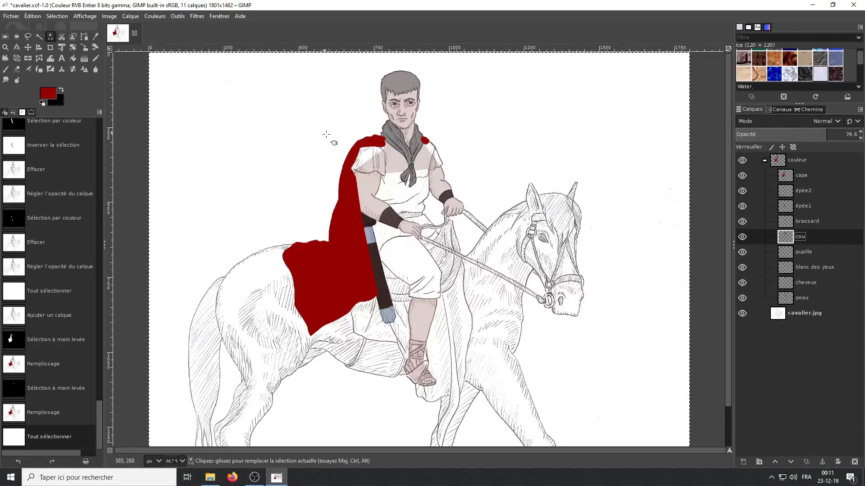
pyautogui.click(407, 153)
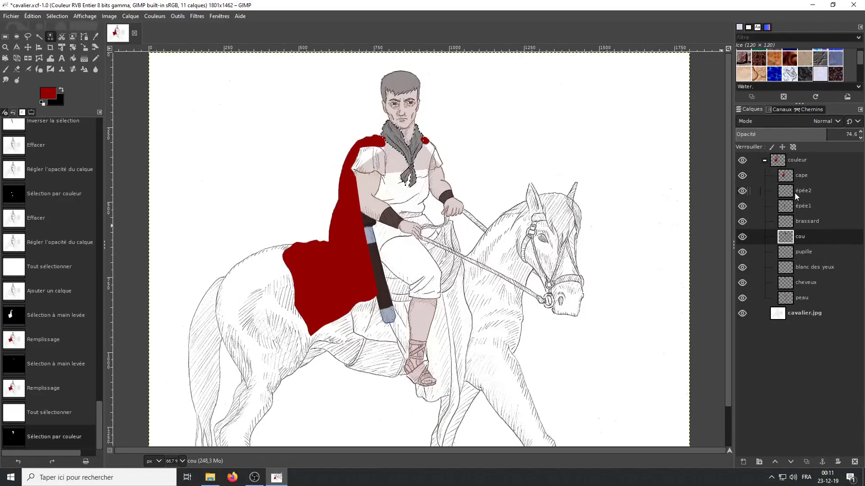
pyautogui.click(791, 175)
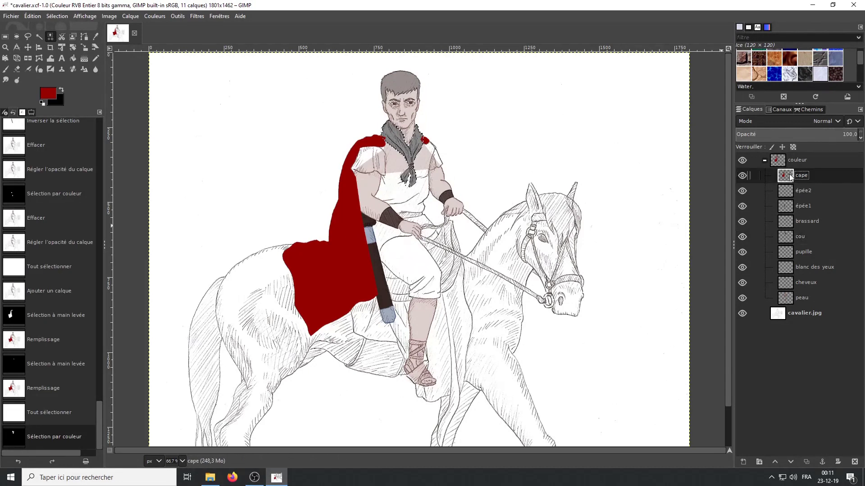
pyautogui.press('Delete')
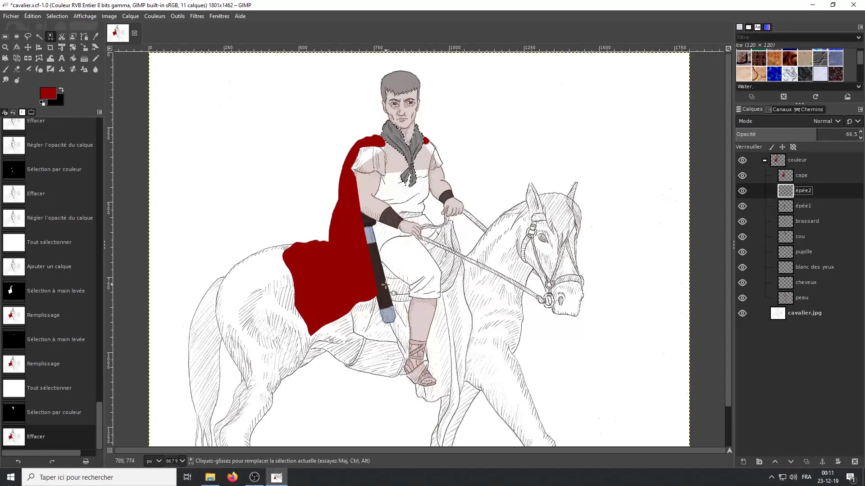
# Select the sword hilt by colour on épée2, widen the threshold, and add the épée1 blade.
pyautogui.click(391, 317)
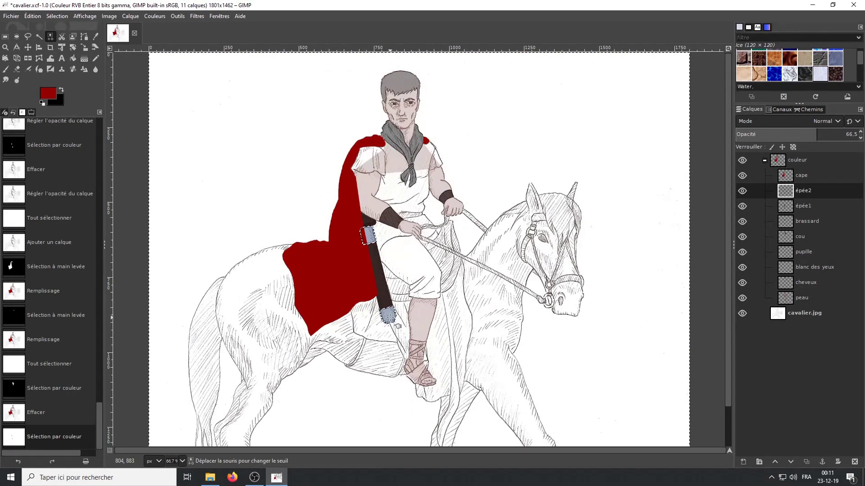
pyautogui.moveTo(390, 318); pyautogui.dragTo(390, 318)
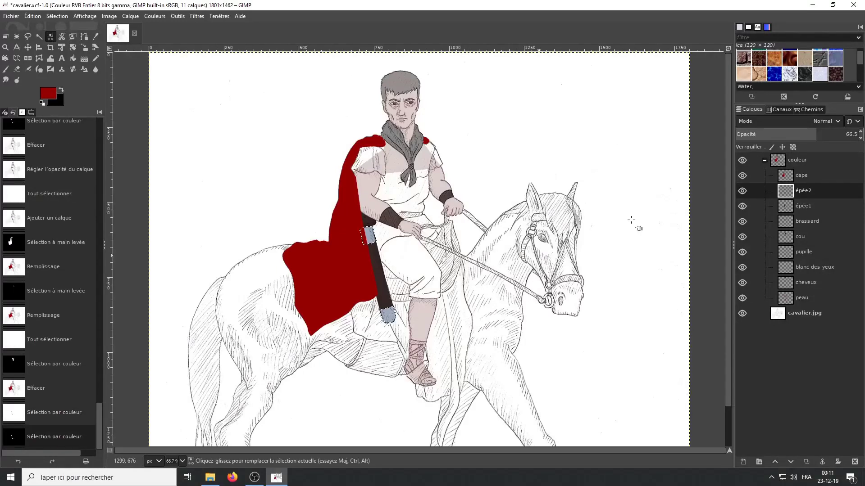
pyautogui.keyDown('shift'); pyautogui.click(381, 253); pyautogui.keyUp('shift')
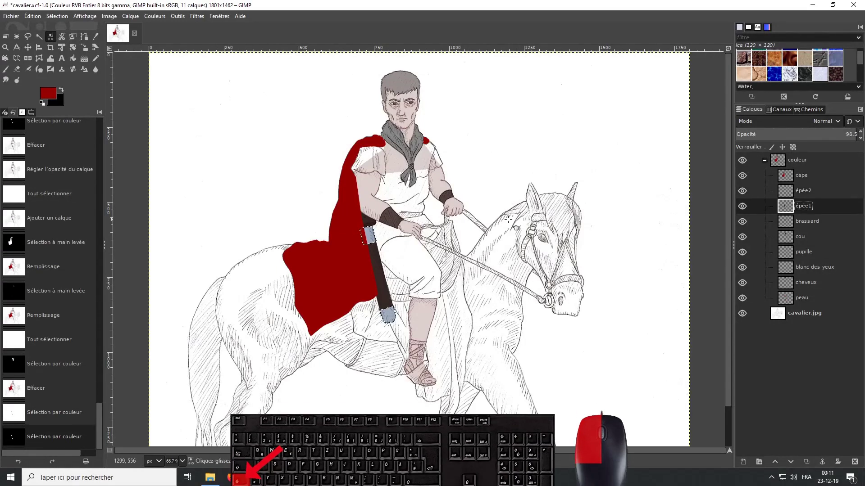
pyautogui.keyDown('shift'); pyautogui.click(379, 260); pyautogui.keyUp('shift')
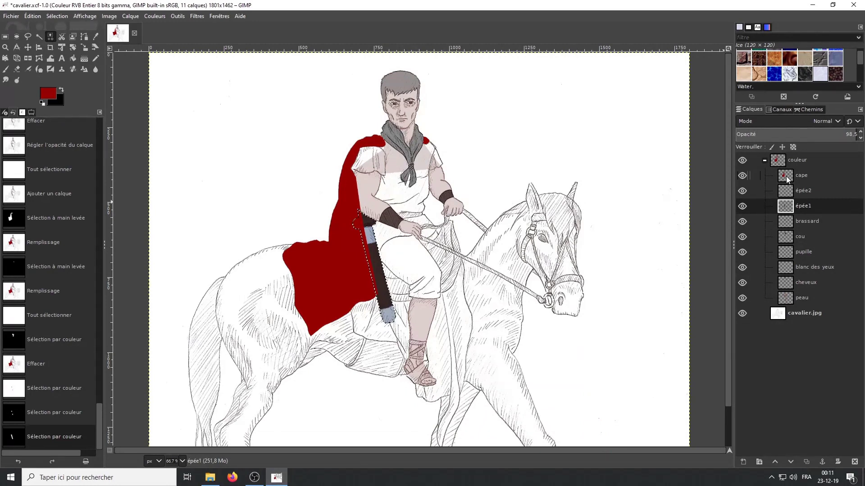
# Delete the red cape behind the sword and slightly lower the cape layer's opacity.
pyautogui.click(787, 180)
pyautogui.press('Delete')
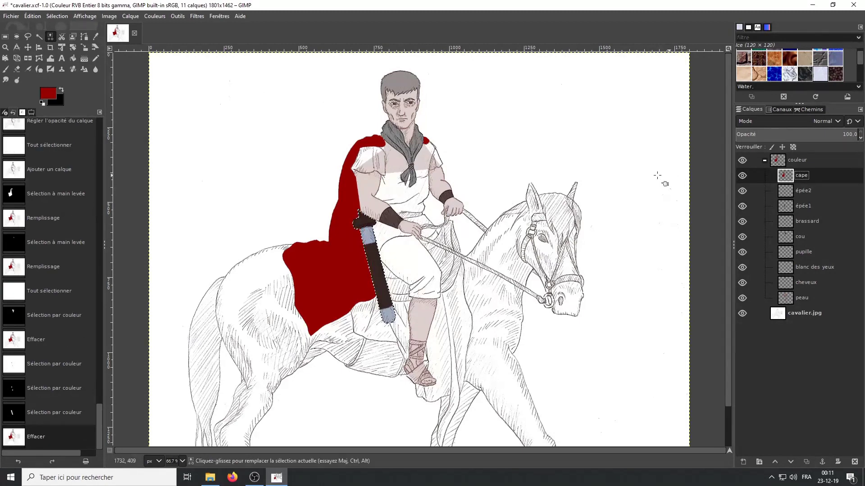
pyautogui.hotkey('ctrl', 'a')
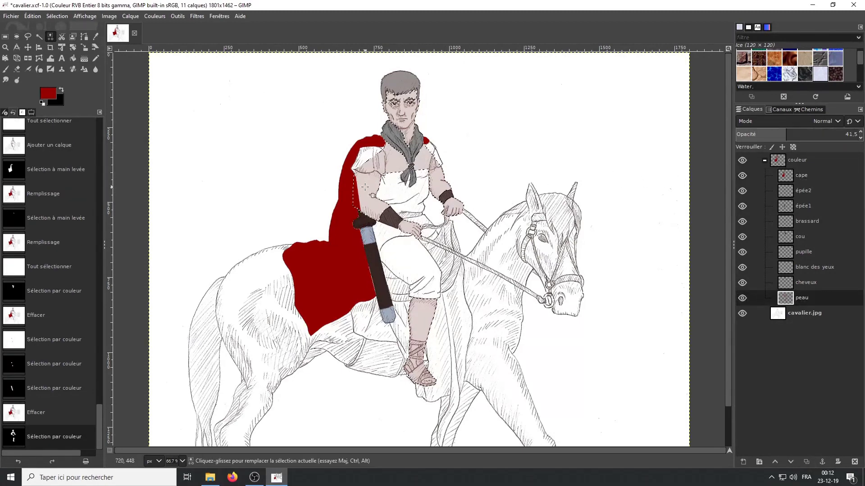
pyautogui.moveTo(854, 134)
pyautogui.mouseDown()
pyautogui.moveTo(841, 134)
pyautogui.moveTo(852, 134)
pyautogui.mouseUp()
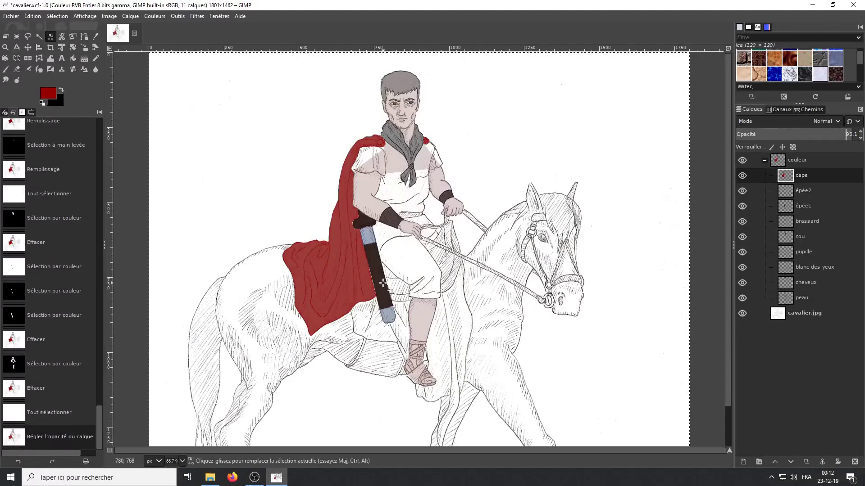
# Sample the sword's dark brown from épée1 as the paint colour and check layer visibility.
pyautogui.press('pagedown')
pyautogui.press('pagedown')
pyautogui.press('o')
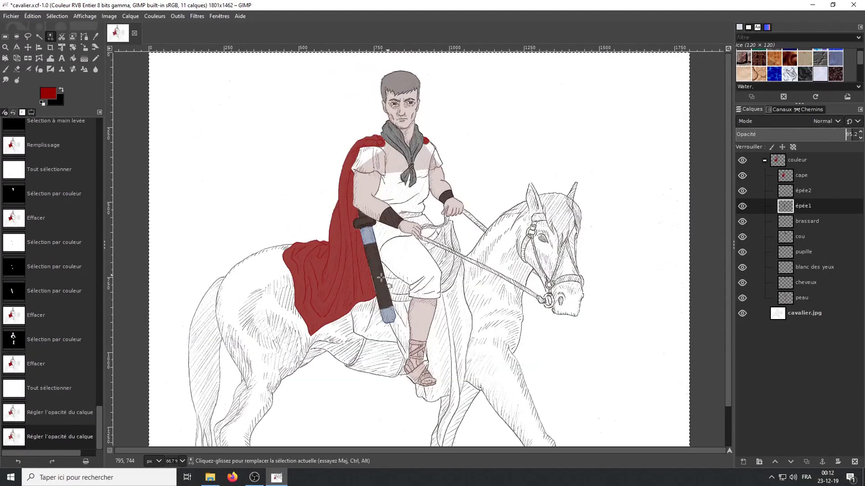
pyautogui.click(380, 271)
pyautogui.doubleClick(742, 191)
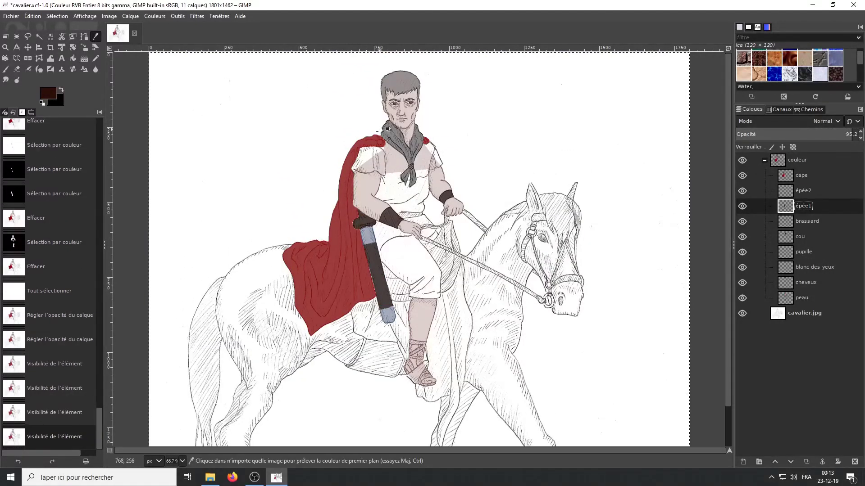
pyautogui.click(57, 16)
pyautogui.click(63, 34)
pyautogui.scroll(-2, 402, 232)
# On a new 'ceinture' layer, lasso the belt, fill it dark brown and slightly lower opacity.
pyautogui.press('f')
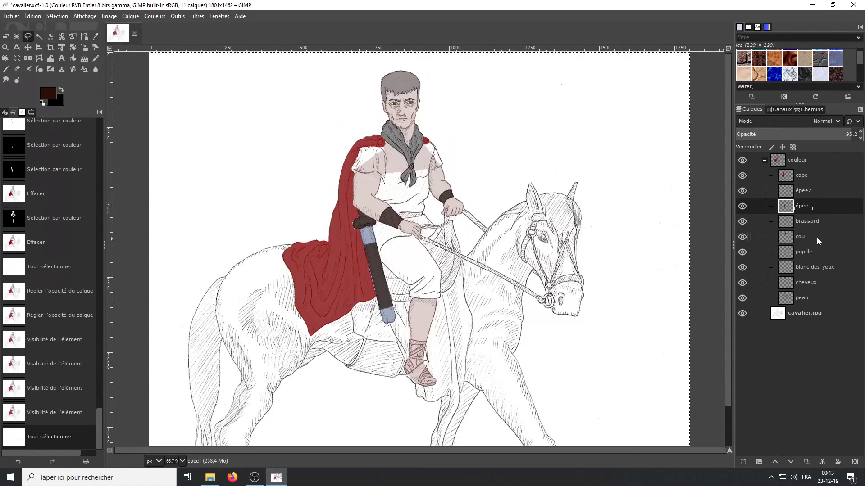
pyautogui.hotkey('shift', 'ctrl', 'n')
pyautogui.write('ceinture')
pyautogui.press('Return')
pyautogui.press('1')
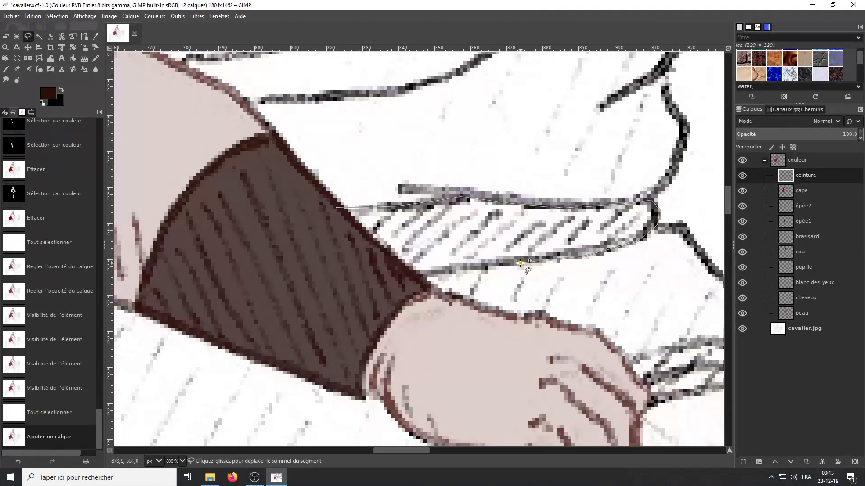
pyautogui.hotkey('shift', 'b')
pyautogui.click(387, 216)
pyautogui.moveTo(846, 134); pyautogui.dragTo(838, 135)
# Select the belt's overlap area by colour, erase it, and reselect the whole image.
pyautogui.hotkey('ctrl', 'a')
pyautogui.hotkey('shift', 'o')
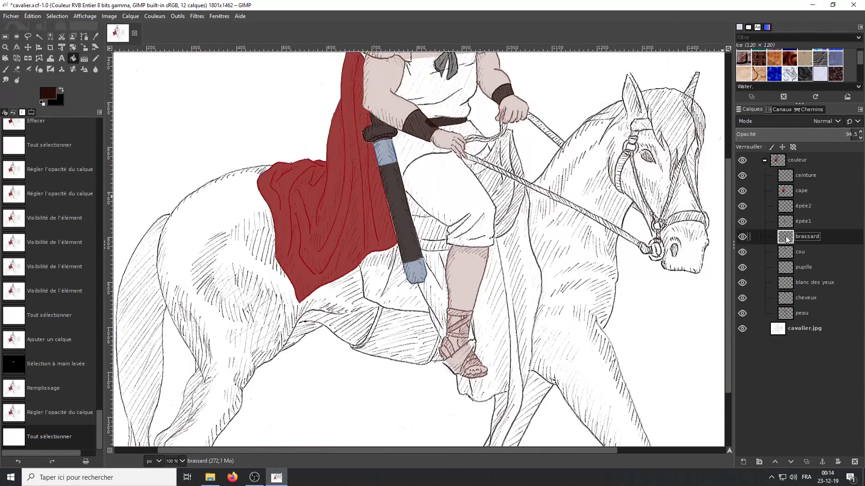
pyautogui.click(462, 209)
pyautogui.press('Delete')
pyautogui.hotkey('ctrl', 'a')
# Choose a dark blue-purple paint colour and start a new layer for the chain mail.
pyautogui.press('p')
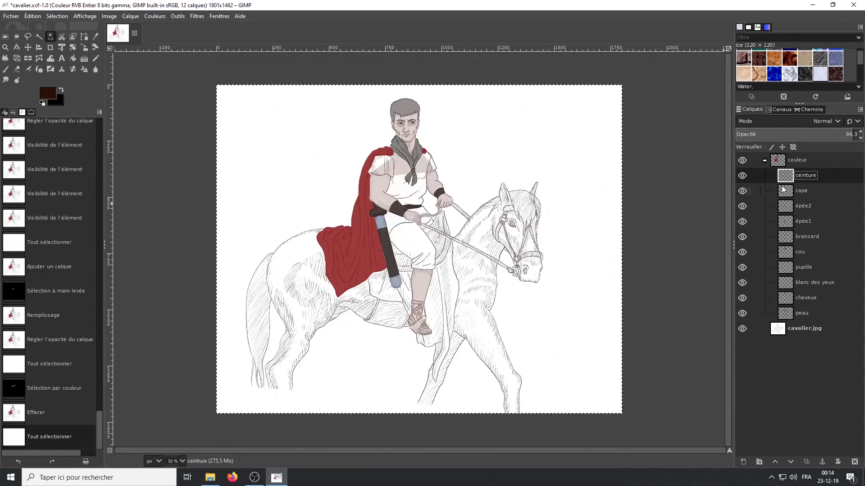
pyautogui.press('1')
pyautogui.click(48, 93)
pyautogui.hotkey('shift', 'ctrl', 'n')
# Add a 'maille' layer and outline the rider's tunic with a freehand selection.
pyautogui.write('maille')
pyautogui.press('Return')
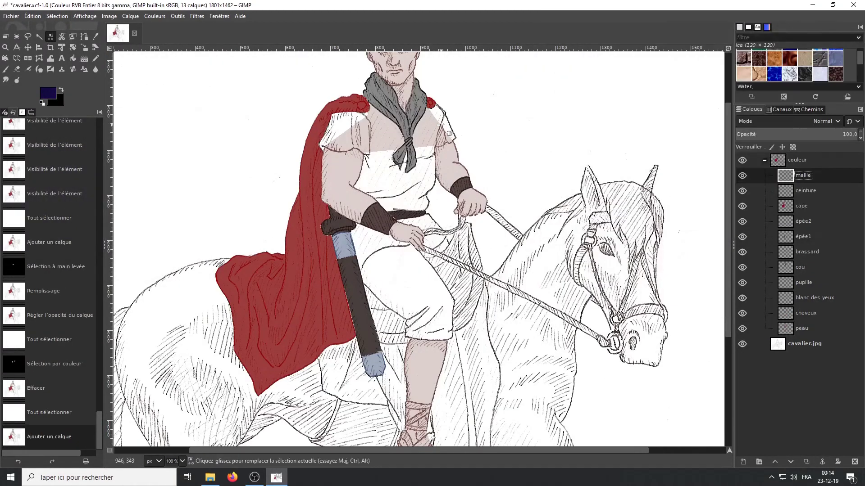
pyautogui.press('f')
pyautogui.press('3')
pyautogui.moveTo(334, 99); pyautogui.dragTo(377, 276)
pyautogui.scroll(-3, 332, 283)
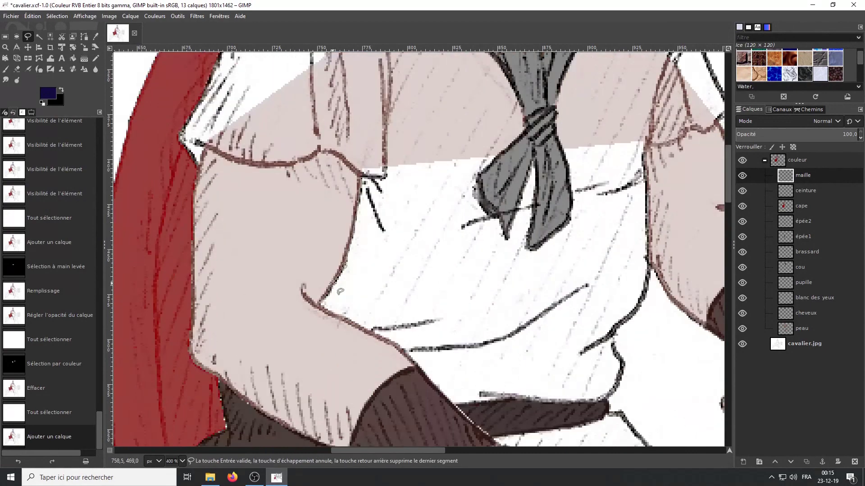
pyautogui.scroll(-3, 397, 341)
pyautogui.keyDown('ctrl'); pyautogui.scroll(-2, 602, 302); pyautogui.keyUp('ctrl')
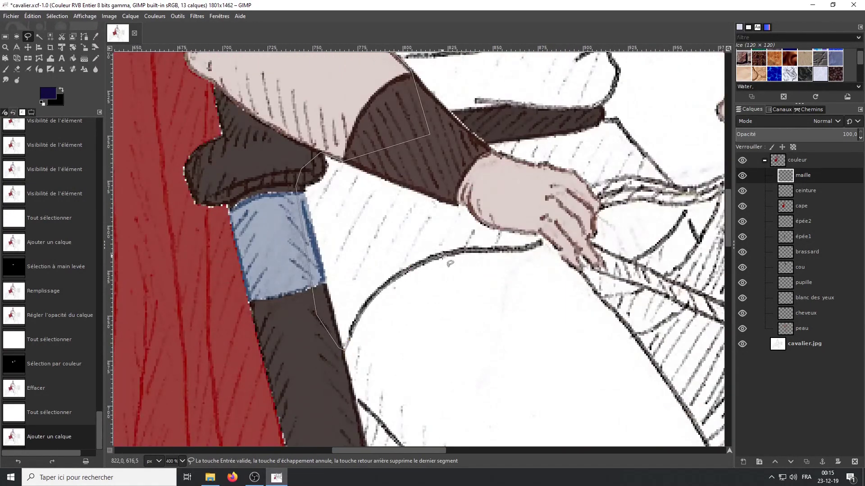
pyautogui.keyDown('ctrl'); pyautogui.scroll(-1, 602, 302); pyautogui.keyUp('ctrl')
pyautogui.keyDown('ctrl'); pyautogui.scroll(4, 557, 306); pyautogui.keyUp('ctrl')
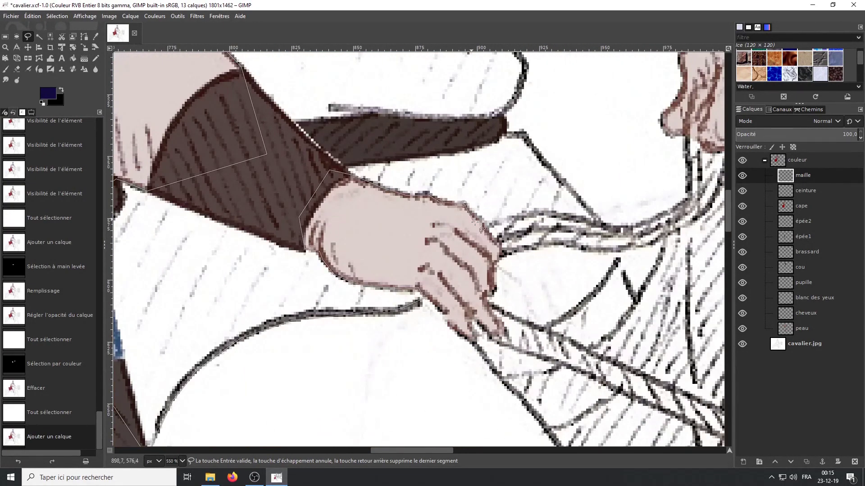
pyautogui.click(498, 247)
pyautogui.click(489, 300)
pyautogui.scroll(3, 527, 148)
pyautogui.scroll(3, 532, 207)
pyautogui.scroll(3, 563, 288)
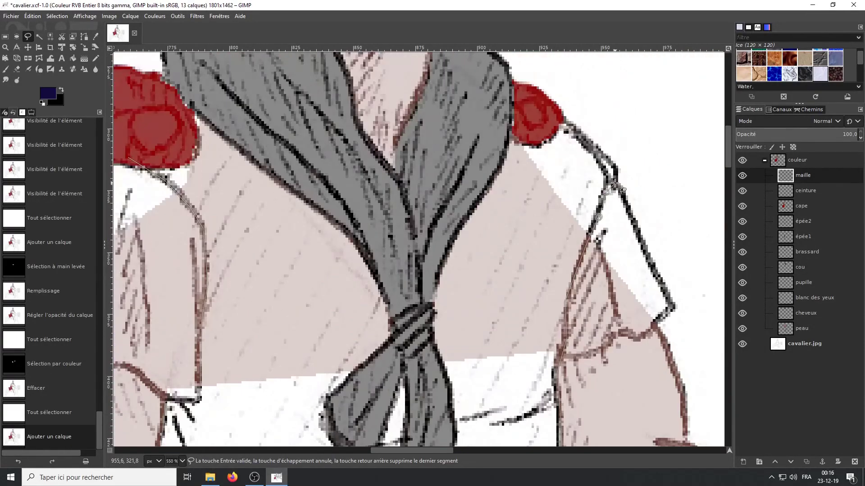
pyautogui.click(560, 114)
# Fill the tunic slate blue-grey and slightly lower the maille layer's opacity.
pyautogui.keyDown('ctrl'); pyautogui.scroll(-3, 559, 114); pyautogui.keyUp('ctrl')
pyautogui.keyDown('ctrl'); pyautogui.scroll(-4, 560, 114); pyautogui.keyUp('ctrl')
pyautogui.press('Delete')
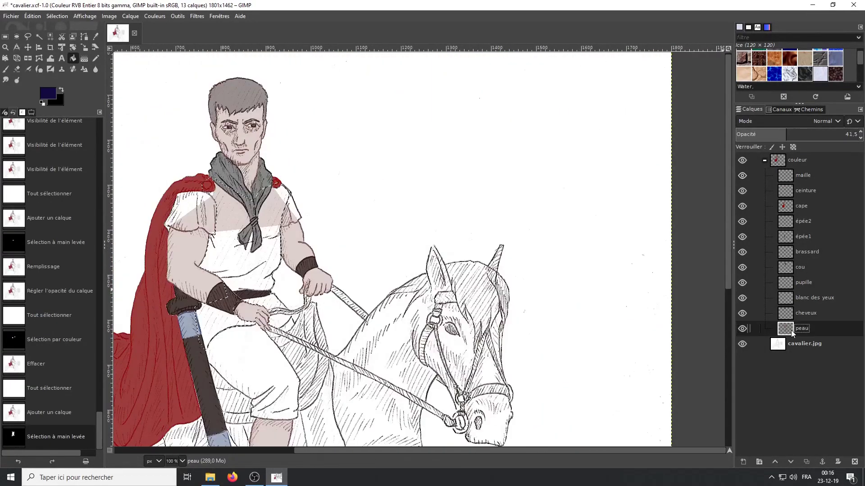
pyautogui.click(243, 234)
pyautogui.moveTo(851, 134); pyautogui.dragTo(843, 134)
# Select the belt, sword and scarf by colour and erase the tunic colour there.
pyautogui.click(805, 190)
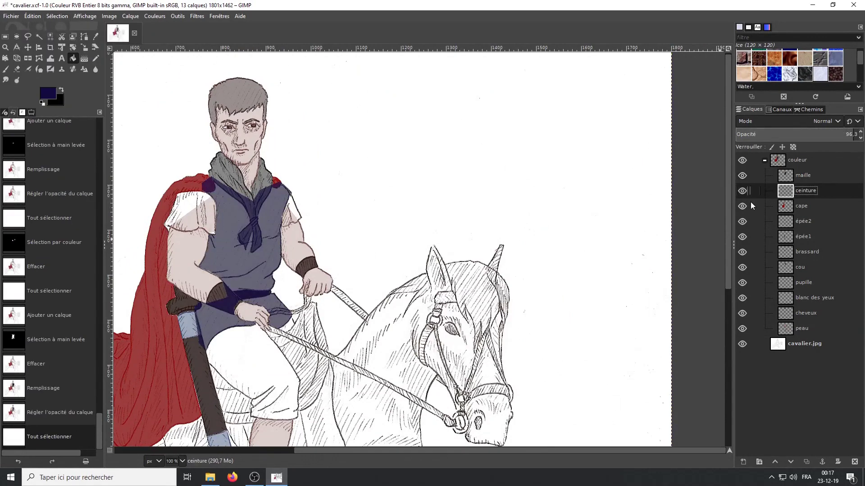
pyautogui.click(252, 293)
pyautogui.click(806, 252)
pyautogui.click(218, 297)
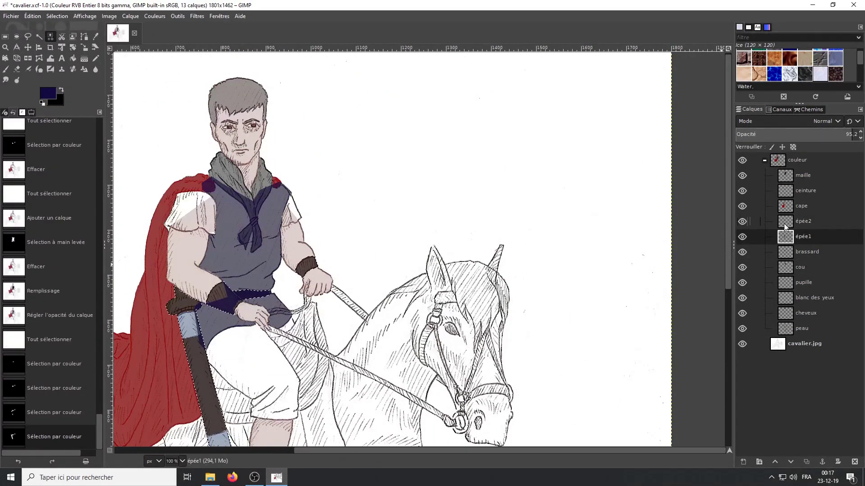
pyautogui.click(800, 267)
pyautogui.click(803, 175)
pyautogui.press('Delete')
pyautogui.hotkey('ctrl', 'a')
pyautogui.keyDown('ctrl'); pyautogui.scroll(-3, 442, 218); pyautogui.keyUp('ctrl')
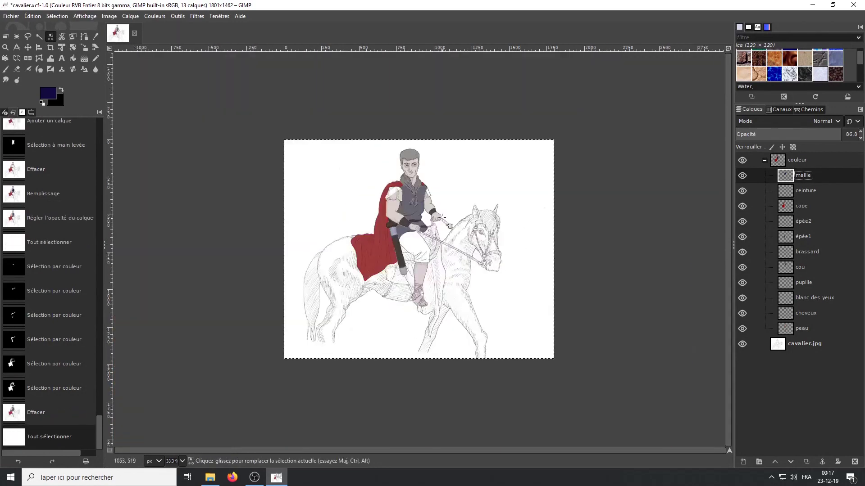
pyautogui.keyDown('ctrl'); pyautogui.scroll(3, 443, 218); pyautogui.keyUp('ctrl')
# Add a 'chemise' layer and choose bright blue as the foreground colour.
pyautogui.rightClick(792, 328)
pyautogui.click(718, 84)
pyautogui.write('chemise')
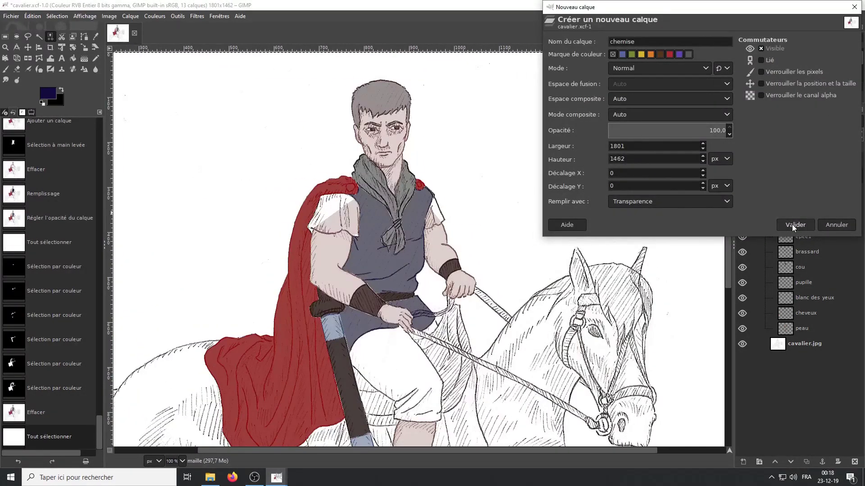
pyautogui.click(795, 225)
pyautogui.click(47, 92)
pyautogui.click(141, 262)
pyautogui.keyDown('ctrl'); pyautogui.scroll(5, 419, 248); pyautogui.keyUp('ctrl')
# Outline and fill the left sleeve blue, clearing the skin colour beneath it.
pyautogui.press('f')
pyautogui.moveTo(221, 288); pyautogui.dragTo(308, 308)
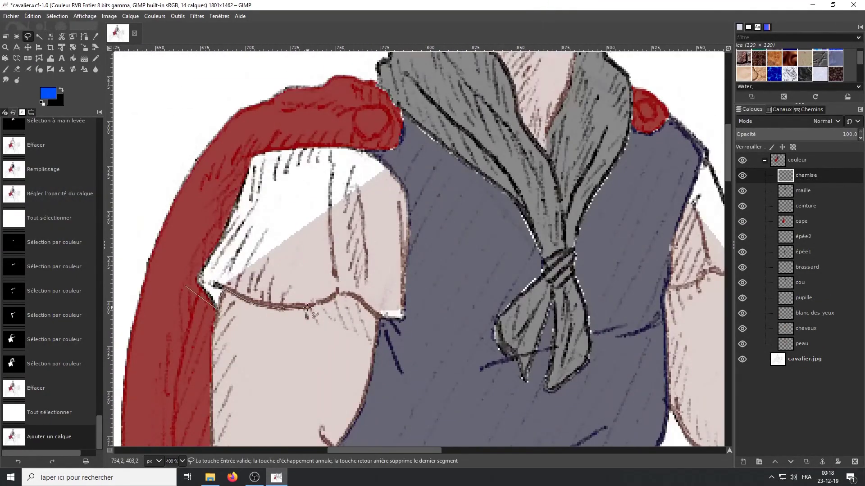
pyautogui.press('Return')
pyautogui.hotkey('ctrl', ',')
pyautogui.click(802, 344)
pyautogui.press('Delete')
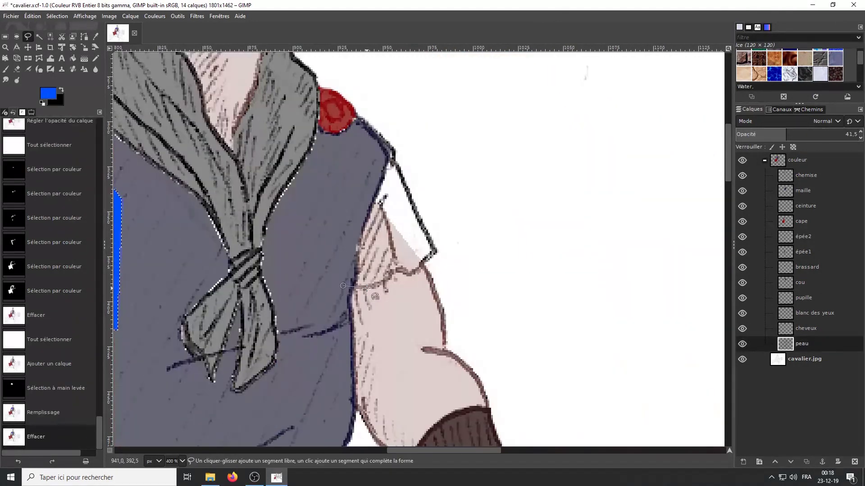
# Outline the right sleeve, erase the skin under it, and fill it blue on chemise.
pyautogui.hscroll(10, 418, 248)
pyautogui.moveTo(342, 286); pyautogui.dragTo(422, 266)
pyautogui.click(436, 251)
pyautogui.click(391, 150)
pyautogui.click(335, 232)
pyautogui.click(342, 285)
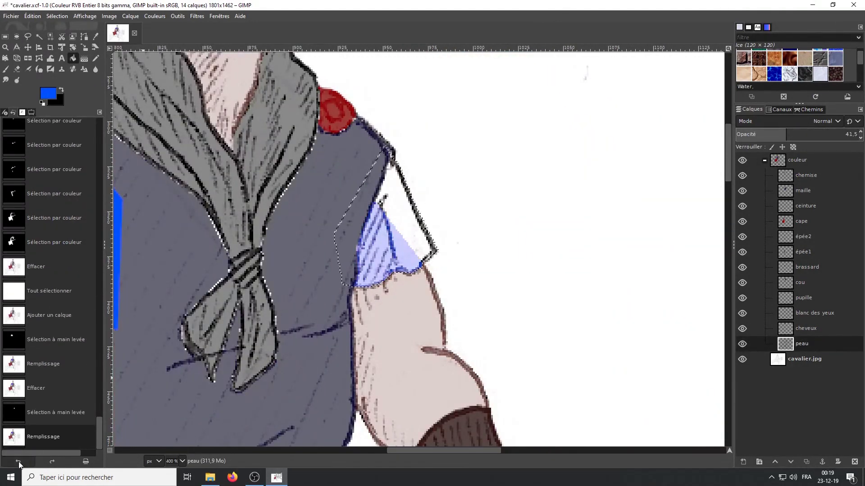
pyautogui.press('Return')
pyautogui.press('Delete')
pyautogui.click(805, 175)
pyautogui.hotkey('ctrl', ',')
pyautogui.keyDown('ctrl'); pyautogui.scroll(-5, 419, 248); pyautogui.keyUp('ctrl')
# Erase the red cape under the sleeves and set chemise opacity to about 62.
pyautogui.moveTo(847, 134); pyautogui.dragTo(806, 134)
pyautogui.hotkey('shift', 'o')
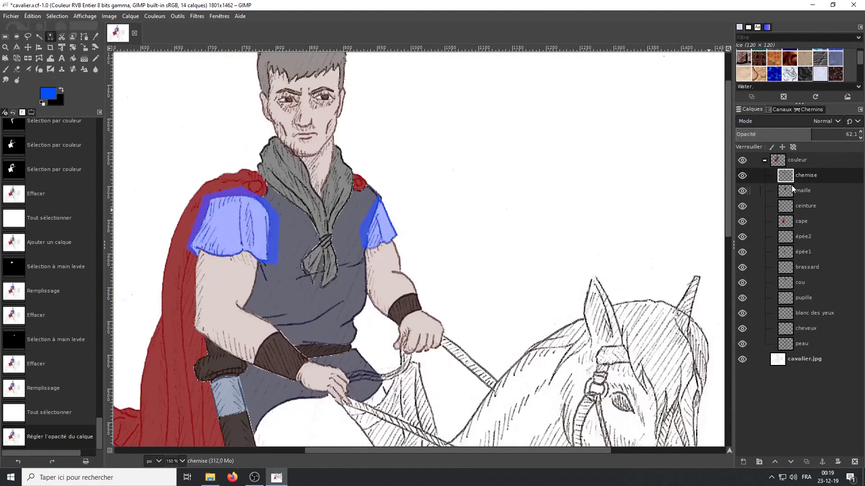
pyautogui.click(801, 222)
pyautogui.press('Delete')
pyautogui.click(805, 175)
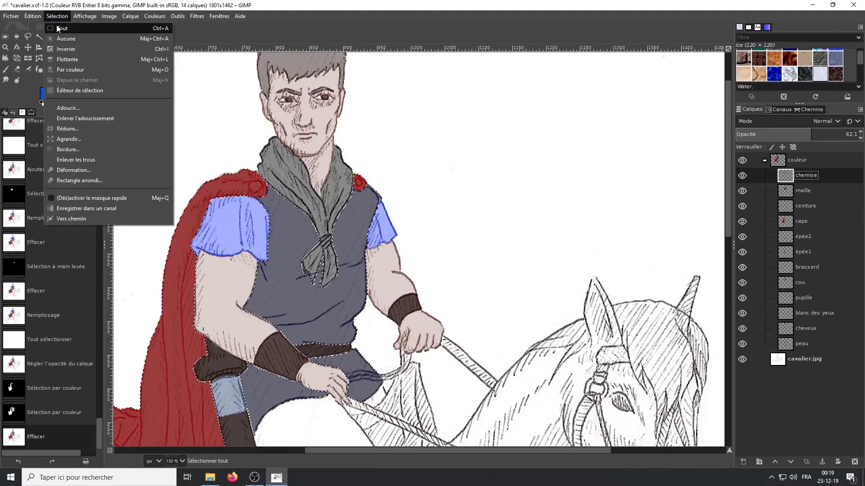
pyautogui.hotkey('ctrl', 'a')
pyautogui.moveTo(847, 135)
pyautogui.mouseDown()
pyautogui.moveTo(784, 135)
pyautogui.moveTo(846, 134)
pyautogui.mouseUp()
pyautogui.scroll(-3, 419, 247)
# Add a 'pantalon' layer and pick brown for the trousers.
pyautogui.scroll(3, 405, 315)
pyautogui.hotkey('shift', 'ctrl', 'n')
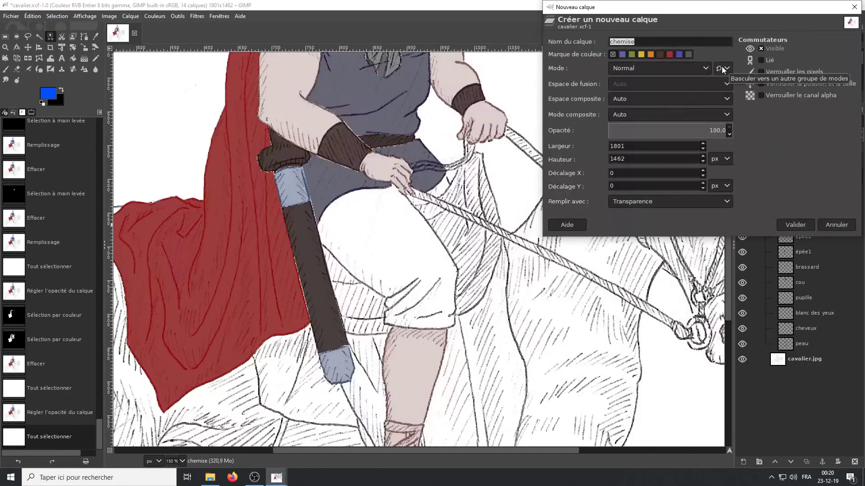
pyautogui.write('pantalon')
pyautogui.press('Return')
pyautogui.click(48, 94)
pyautogui.scroll(2, 405, 315)
pyautogui.press('f')
# Outline and fill the trousers brown, making the layer semi-transparent at 48.2 opacity.
pyautogui.click(218, 223)
pyautogui.click(363, 346)
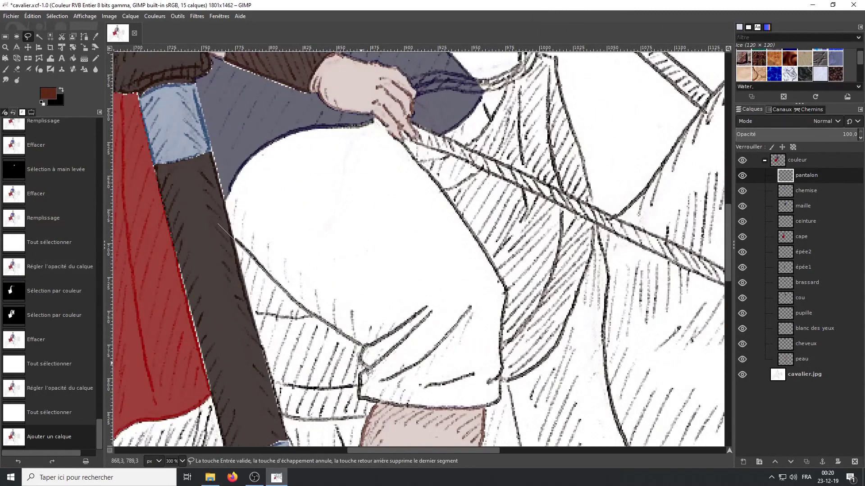
pyautogui.click(358, 399)
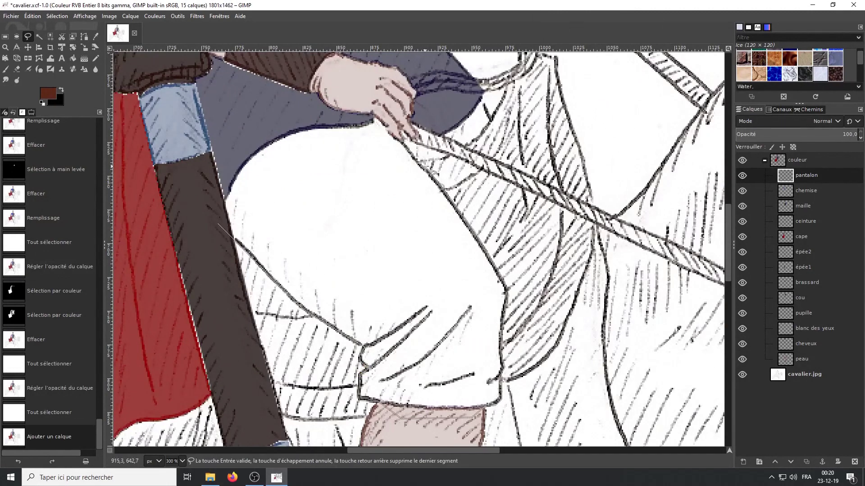
pyautogui.press('Return')
pyautogui.scroll(-3, 425, 167)
pyautogui.scroll(1, 343, 303)
pyautogui.hotkey('ctrl', ',')
pyautogui.moveTo(847, 135); pyautogui.dragTo(795, 134)
# Erase the trousers colour spilling past the lines near the rider's hand.
pyautogui.hotkey('ctrl', 'a')
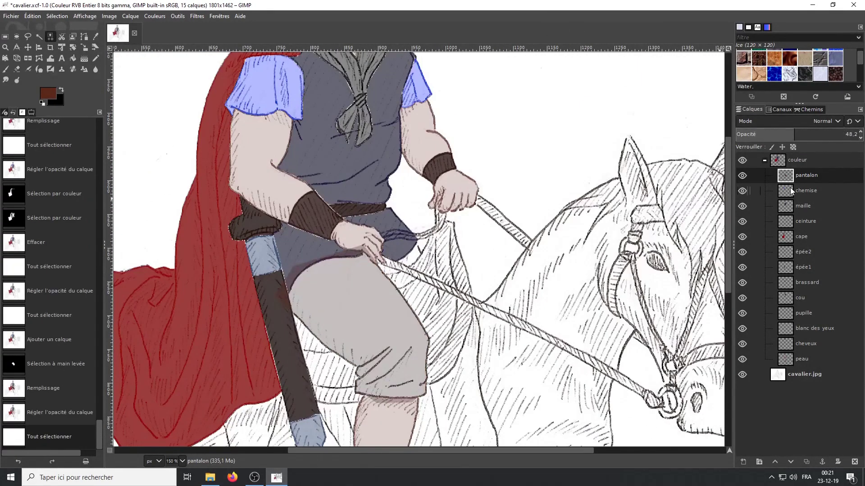
pyautogui.press('Delete')
pyautogui.hotkey('ctrl', 'a')
pyautogui.scroll(-3, 449, 232)
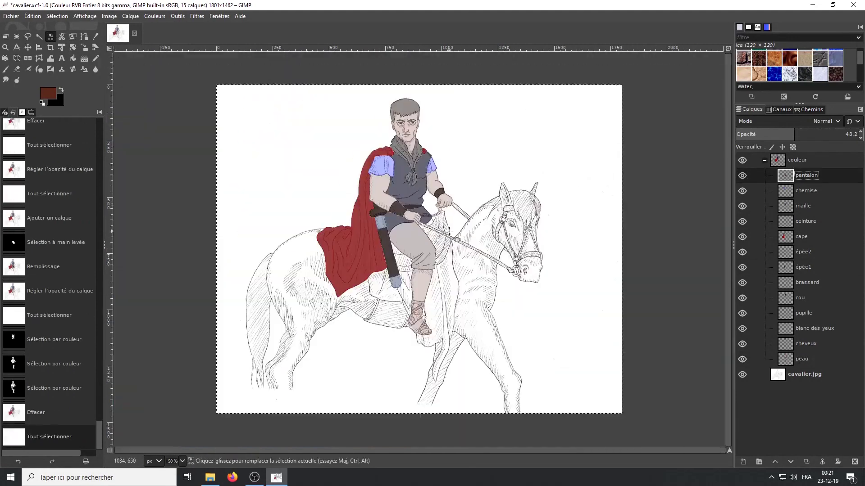
pyautogui.press('f')
pyautogui.scroll(2, 449, 232)
pyautogui.scroll(3, 432, 234)
pyautogui.scroll(2, 405, 252)
pyautogui.click(343, 264)
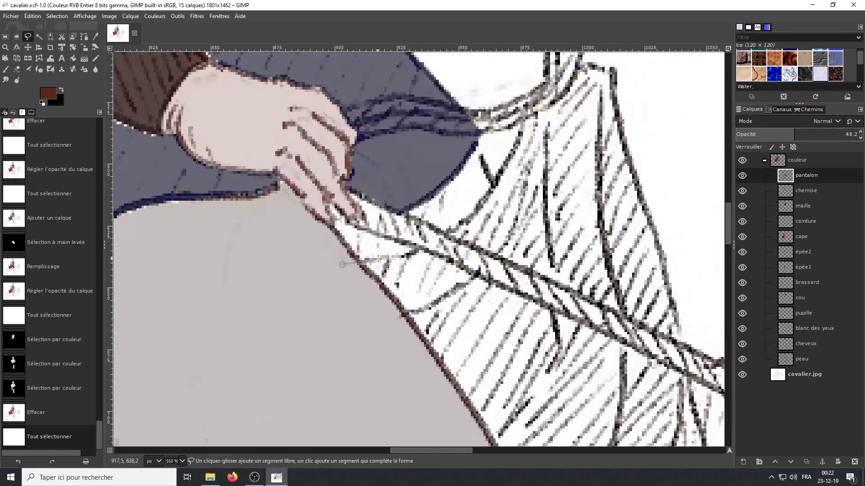
pyautogui.scroll(2, 405, 253)
pyautogui.press('Return')
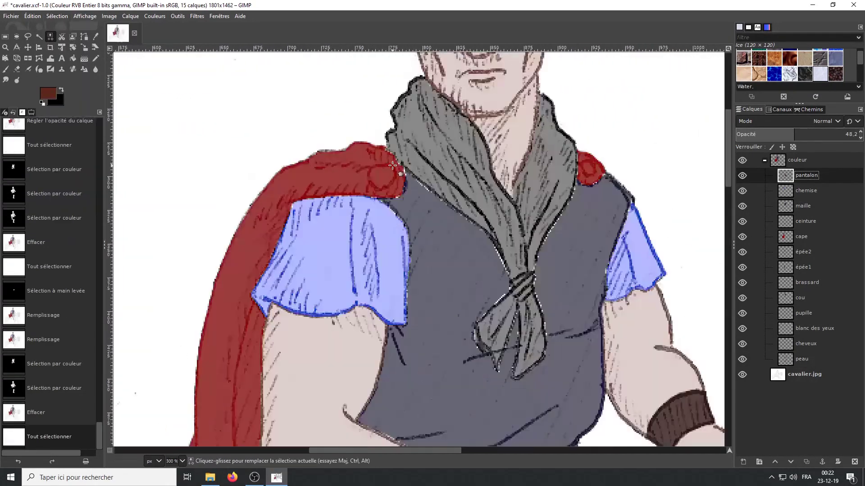
# Set the foreground paint colour to yellow.
pyautogui.scroll(1, 393, 166)
pyautogui.click(48, 94)
pyautogui.click(157, 265)
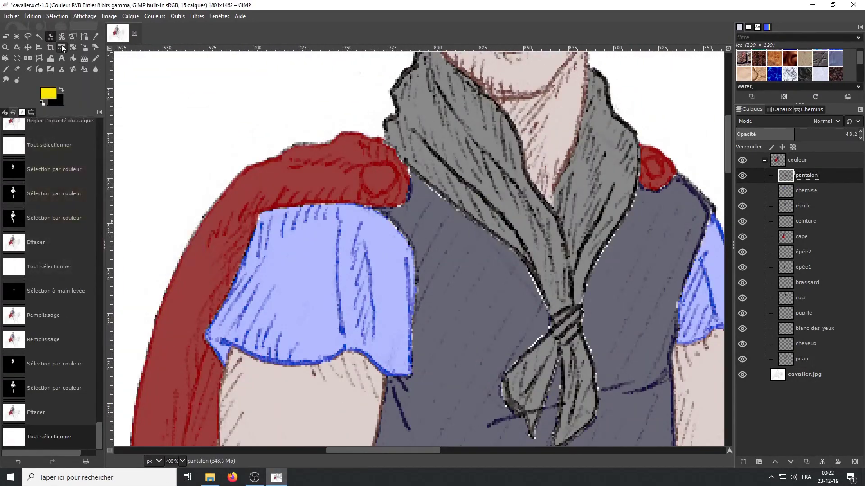
# Add a new 'bouton' layer and choose the paintbrush for round dots.
pyautogui.rightClick(790, 180)
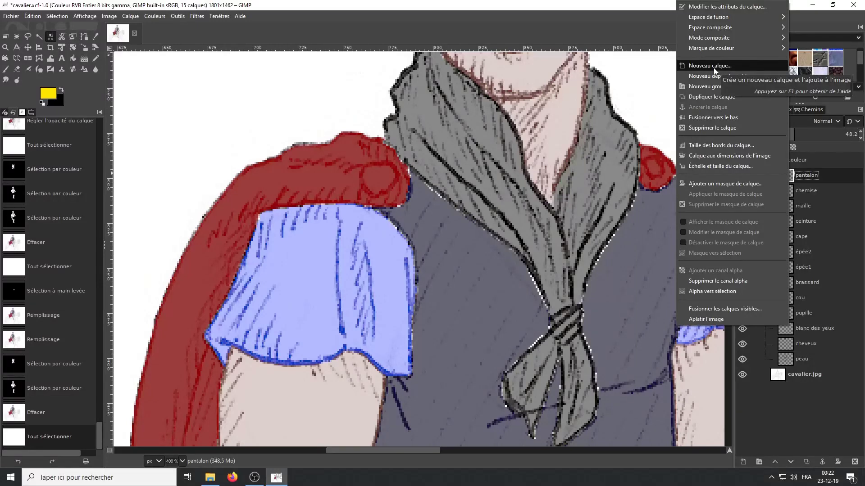
pyautogui.click(714, 65)
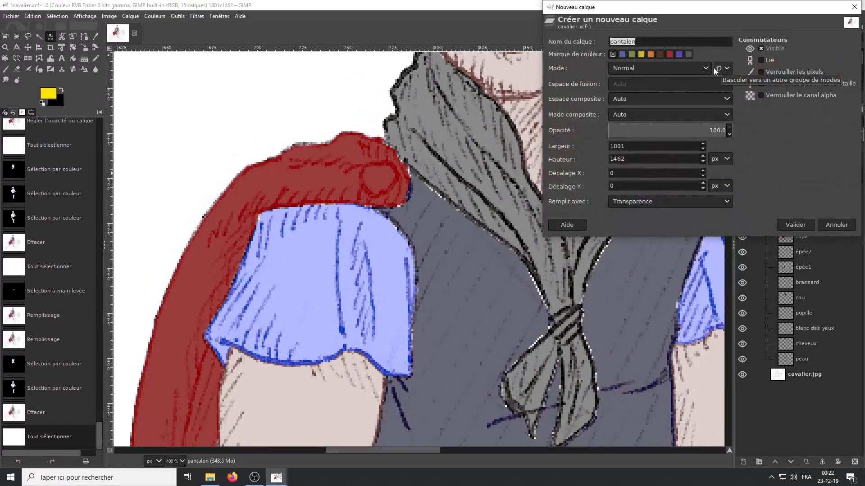
pyautogui.write('bouton')
pyautogui.press('Return')
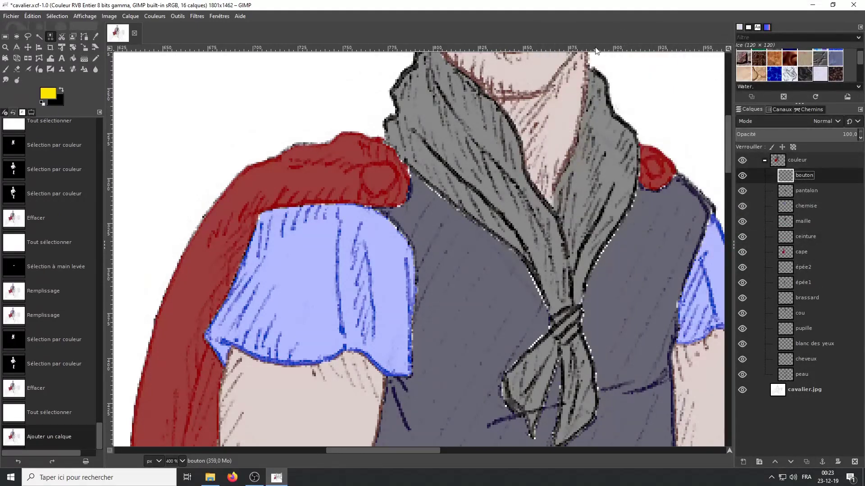
pyautogui.click(6, 68)
pyautogui.click(5, 112)
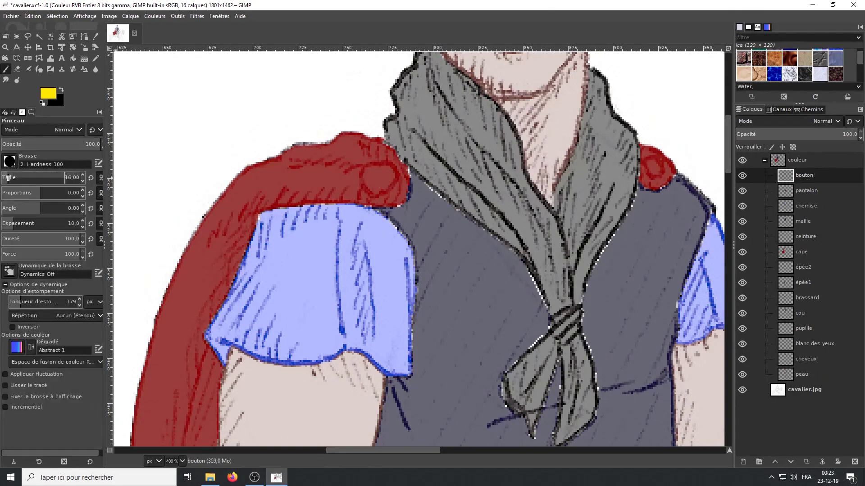
# Paint yellow buttons on both cape shoulders and set the layer opacity to about 75.
pyautogui.scroll(-8, 67, 177)
pyautogui.click(378, 178)
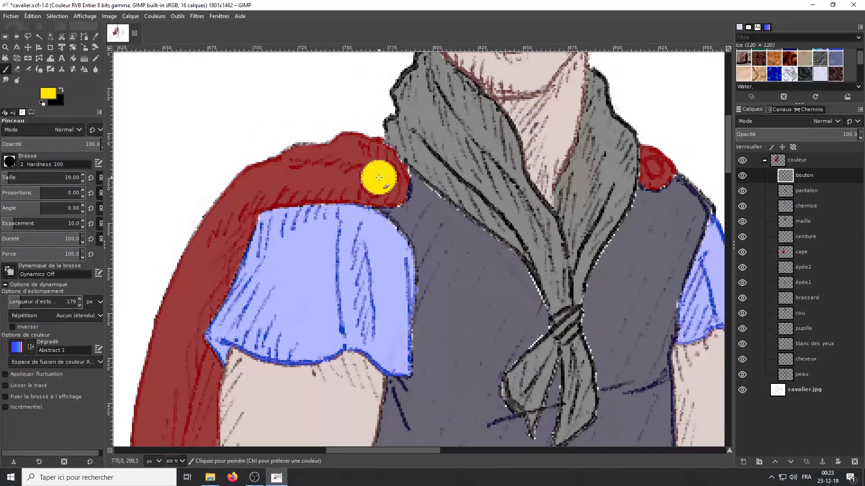
pyautogui.scroll(-3, 84, 179)
pyautogui.click(652, 168)
pyautogui.press('-')
pyautogui.press('-')
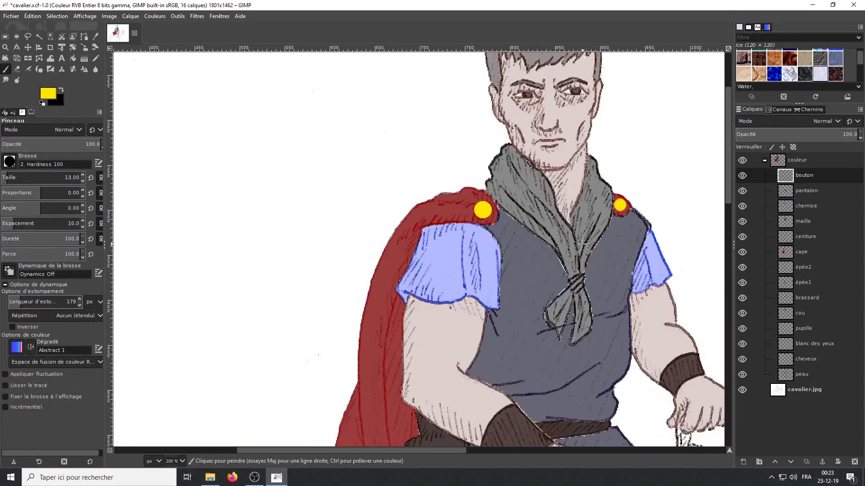
pyautogui.click(827, 134)
pyautogui.hscroll(5, 631, 202)
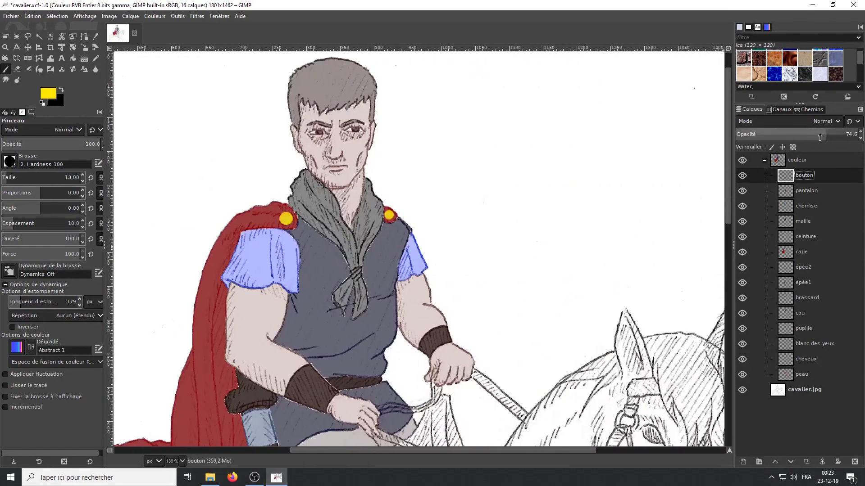
pyautogui.click(811, 134)
pyautogui.click(51, 37)
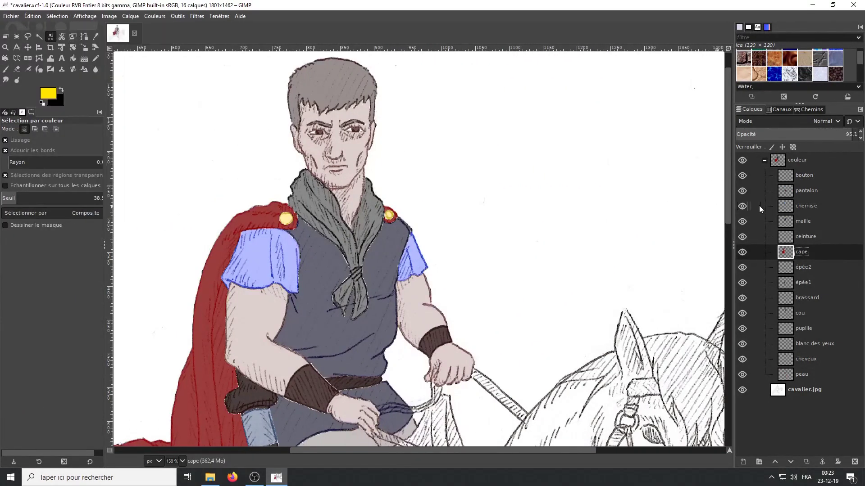
pyautogui.click(827, 134)
pyautogui.scroll(-3, 437, 164)
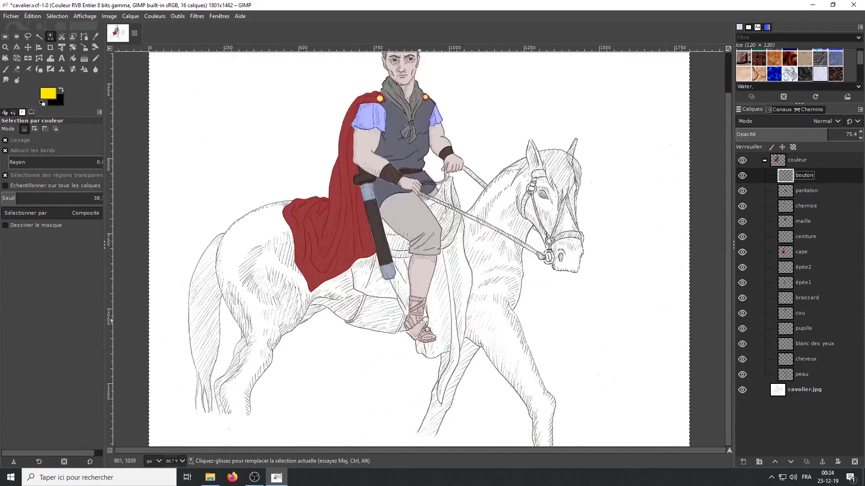
# Pick a dark red-brown colour and add a new 'sandale' layer.
pyautogui.scroll(5, 406, 315)
pyautogui.click(48, 93)
pyautogui.click(138, 262)
pyautogui.hotkey('shift', 'ctrl', 'n')
pyautogui.write('sandale')
pyautogui.press('Return')
# Outline the rider's sandal with a freehand selection.
pyautogui.press('f')
pyautogui.scroll(2, 395, 221)
pyautogui.click(364, 221)
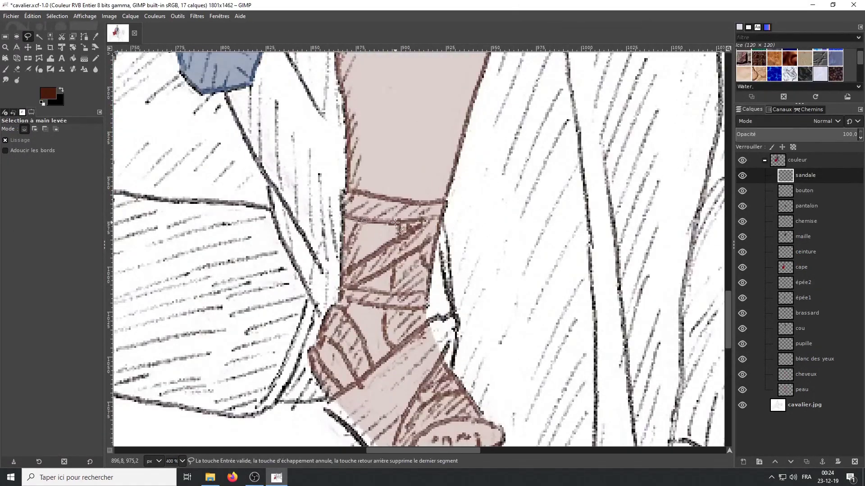
pyautogui.click(421, 406)
pyautogui.scroll(-3, 419, 396)
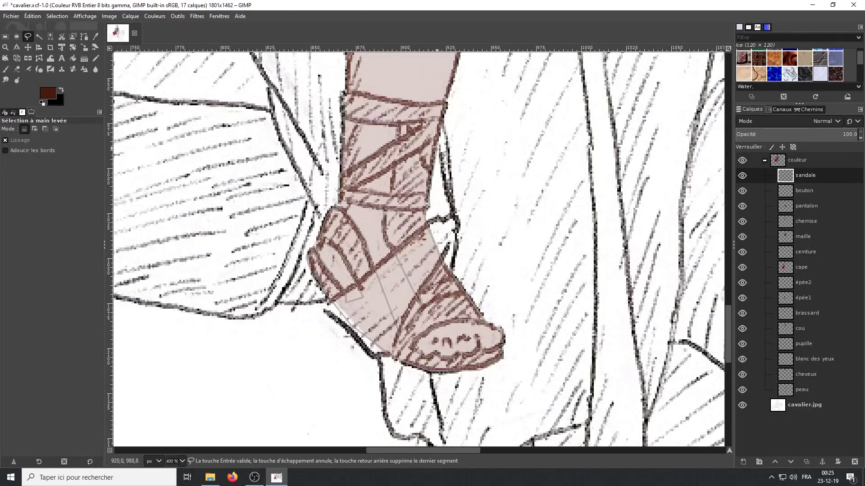
pyautogui.click(437, 147)
pyautogui.scroll(3, 438, 146)
# Bucket-fill the sandal dark red-brown and make it semi-transparent.
pyautogui.press('Return')
pyautogui.hotkey('shift', 'b')
pyautogui.click(407, 284)
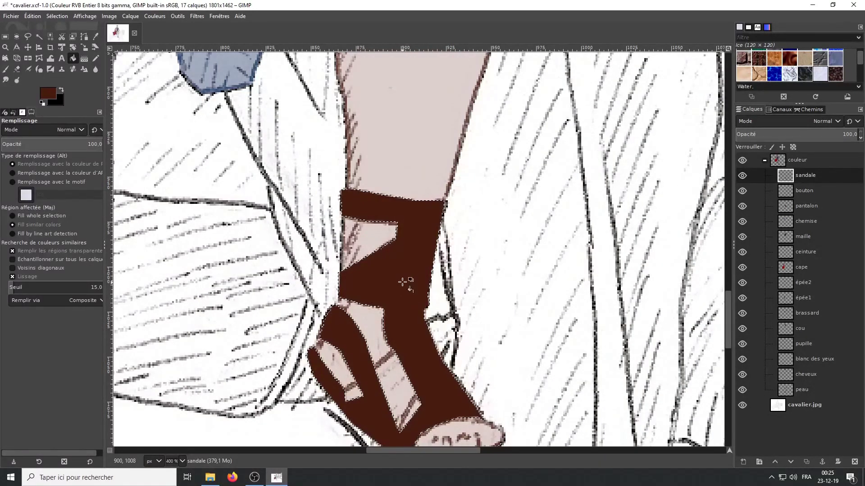
pyautogui.scroll(-3, 404, 283)
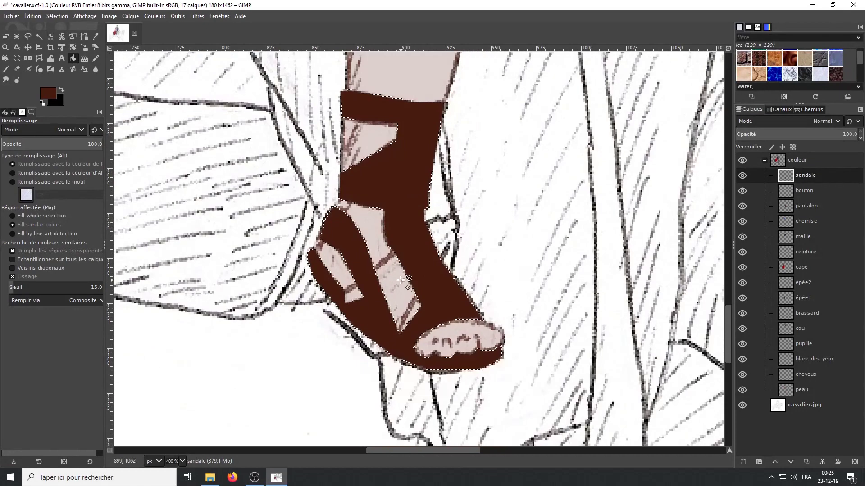
pyautogui.click(813, 133)
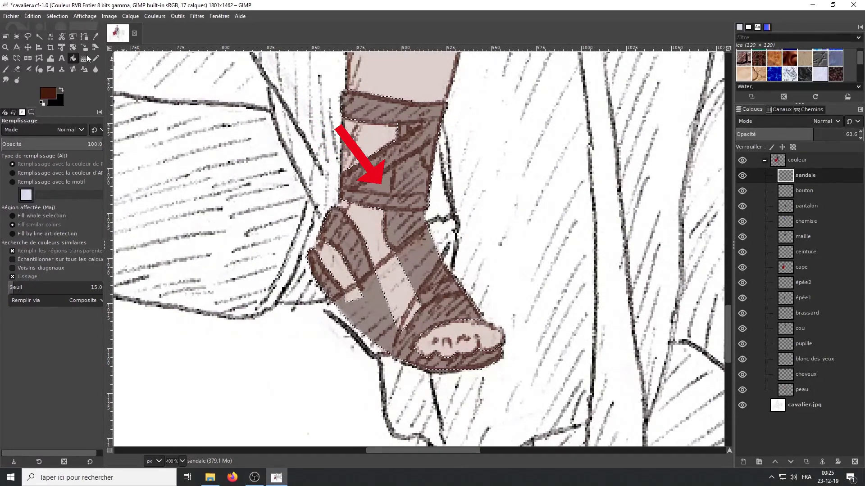
# Select the painted sandal shape and erase the skin tint inside it on peau.
pyautogui.press('f')
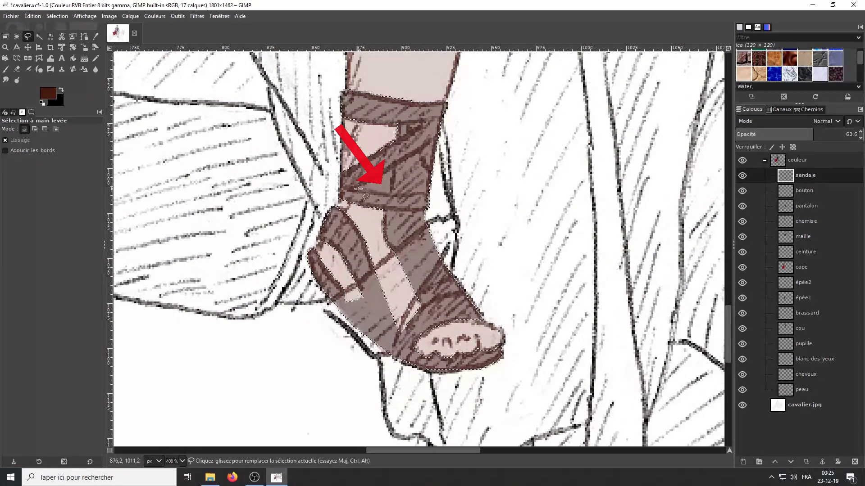
pyautogui.click(358, 189)
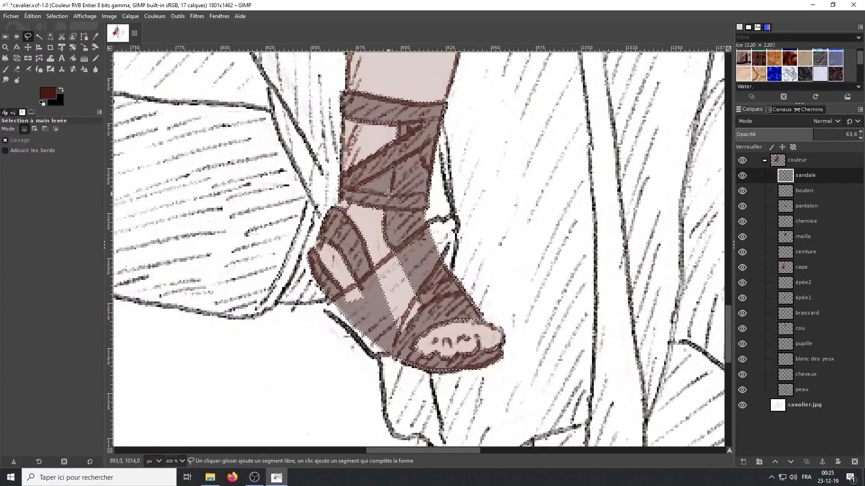
pyautogui.doubleClick(390, 194)
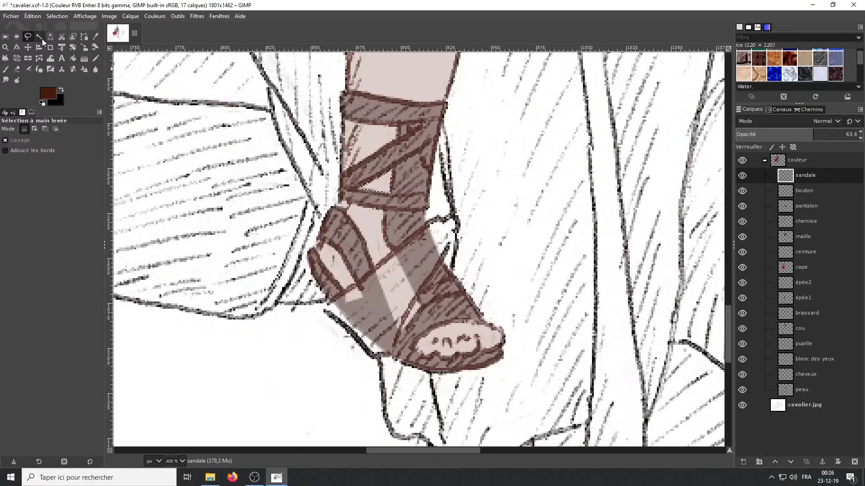
pyautogui.hotkey('shift', 'o')
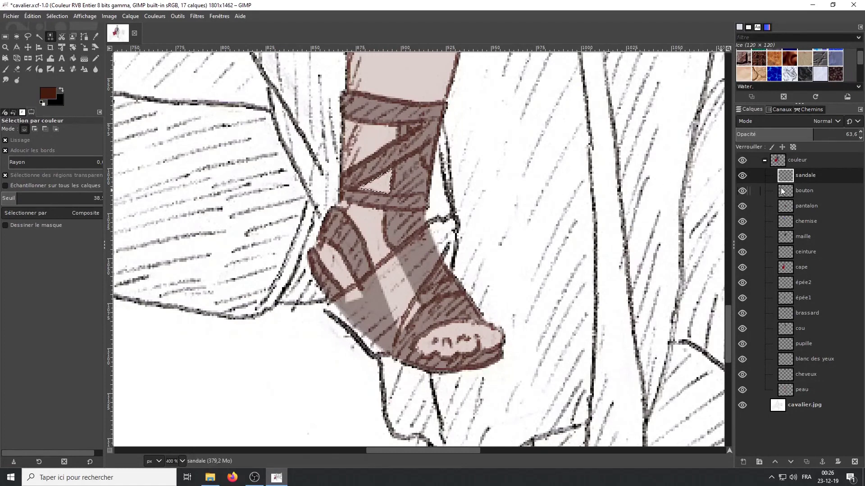
pyautogui.keyDown('alt'); pyautogui.click(785, 175); pyautogui.keyUp('alt')
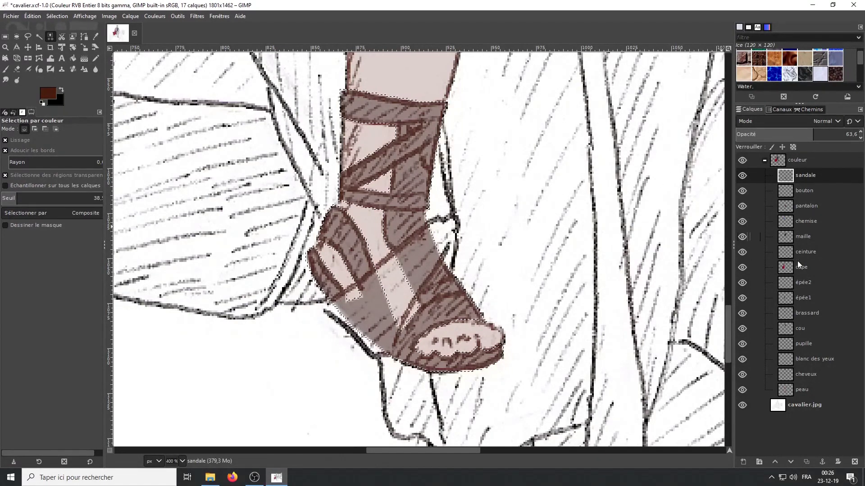
pyautogui.click(790, 390)
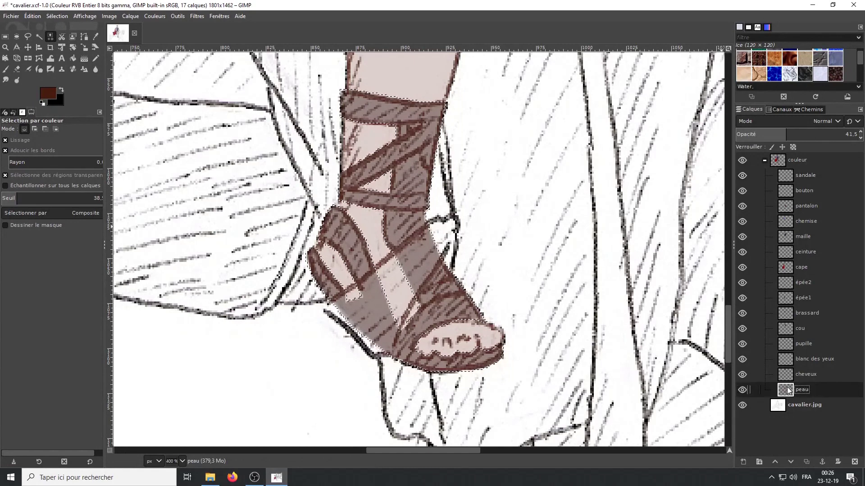
pyautogui.press('Delete')
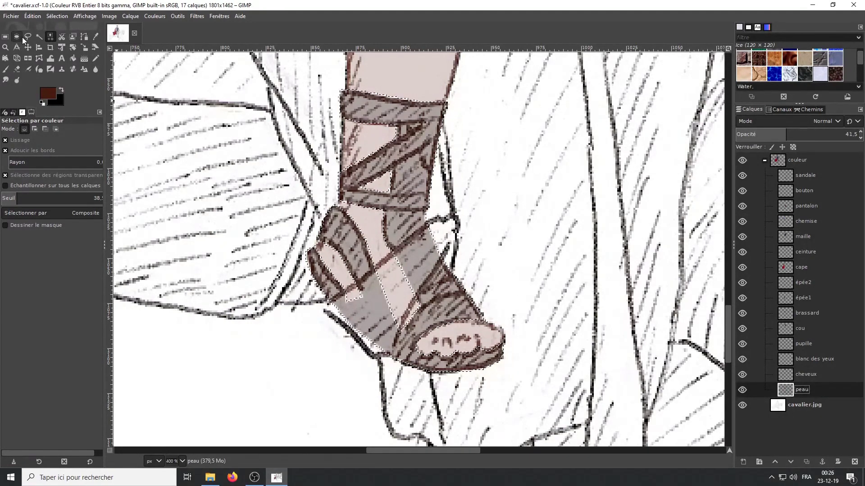
pyautogui.click(57, 16)
# Raise the sandale layer's opacity to about 90.
pyautogui.click(63, 37)
pyautogui.click(805, 175)
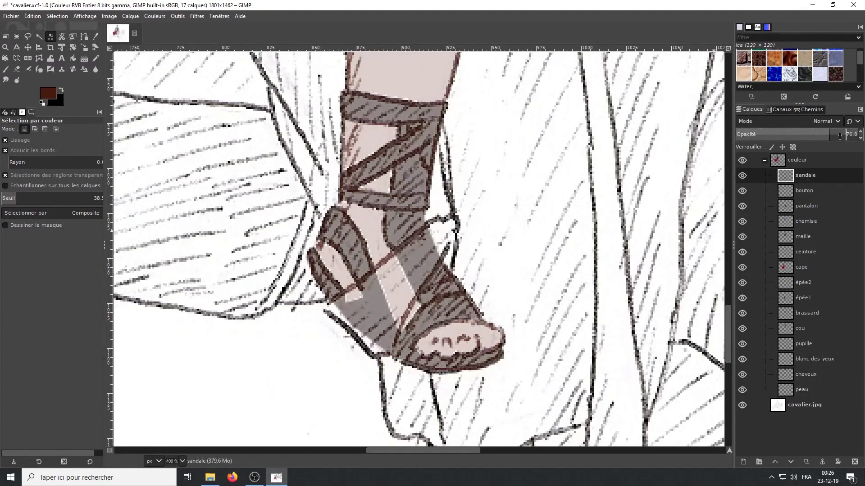
pyautogui.moveTo(839, 136); pyautogui.dragTo(848, 136)
pyautogui.scroll(-1, 534, 213)
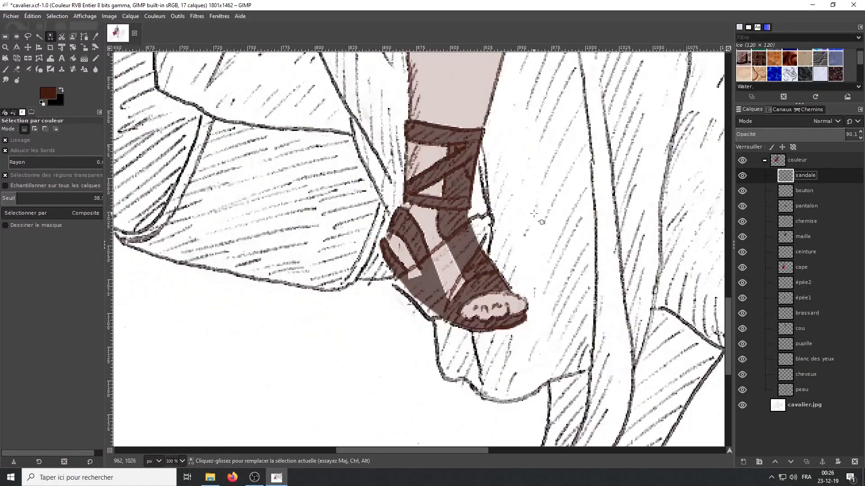
pyautogui.scroll(-4, 534, 214)
pyautogui.scroll(-1, 447, 240)
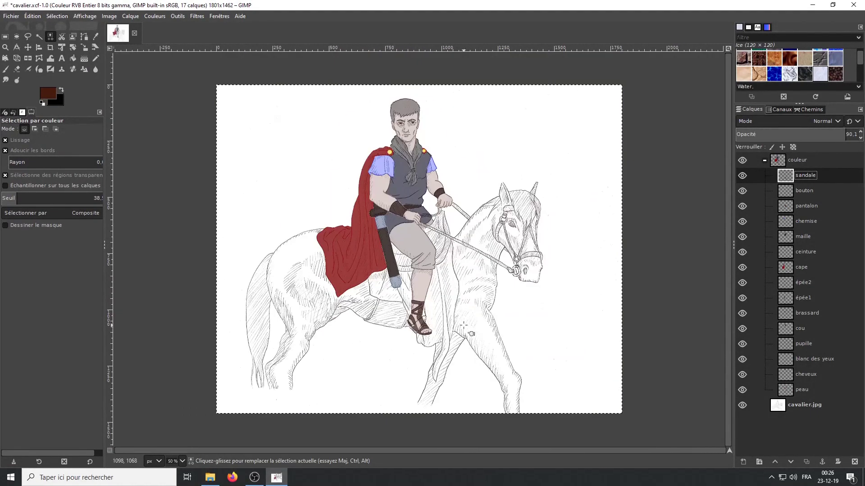
# Save the drawing and rename the rider's colour group to 'couleur cavalier'.
pyautogui.click(12, 15)
pyautogui.click(20, 98)
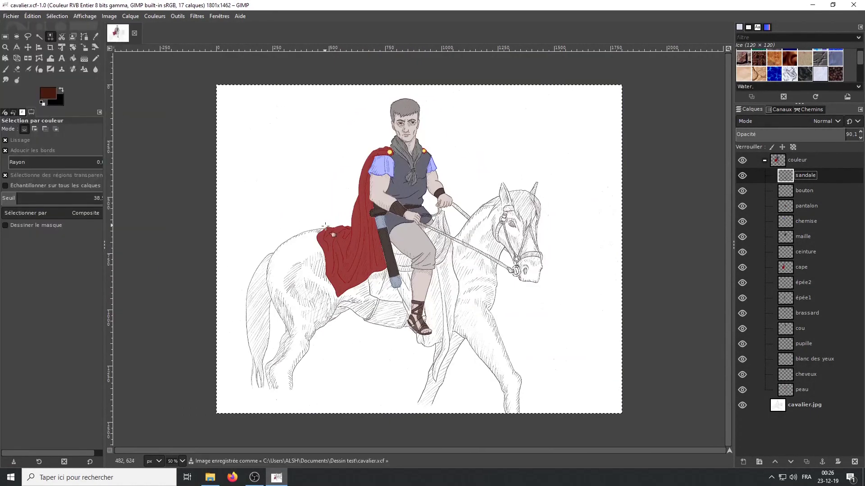
pyautogui.click(806, 160)
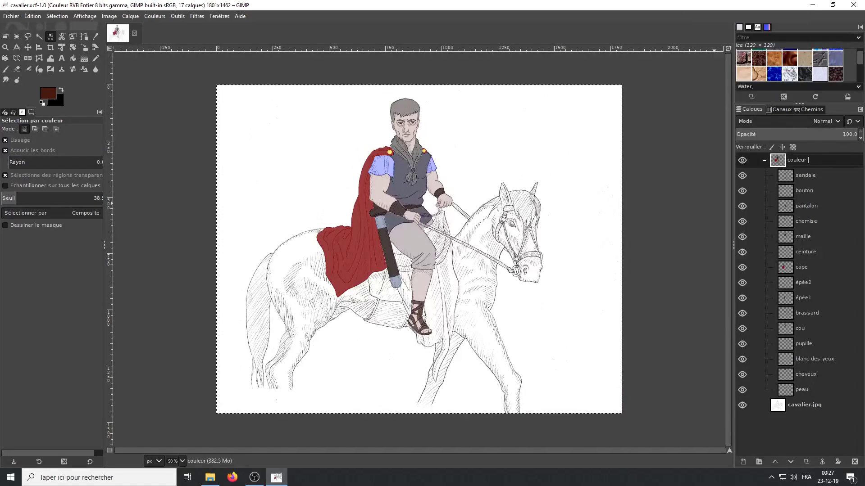
pyautogui.write('cavalier')
pyautogui.press('Return')
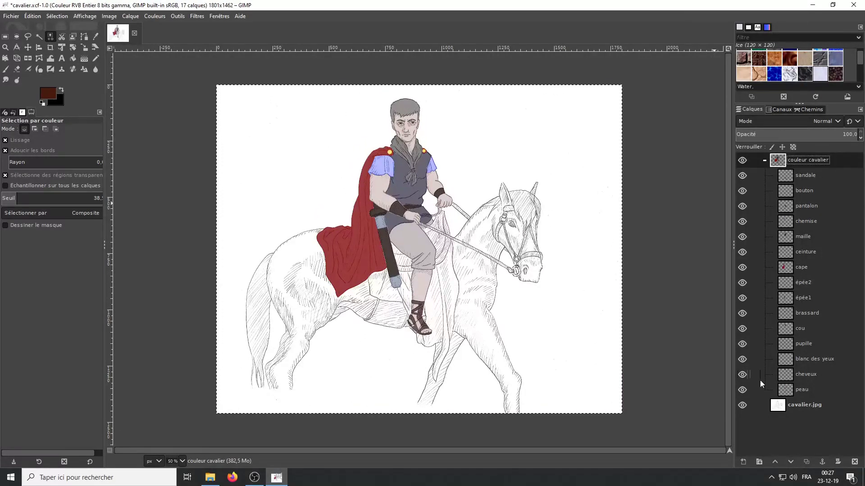
# Add a 'couleur cheval' layer group and start a new layer inside it.
pyautogui.click(759, 461)
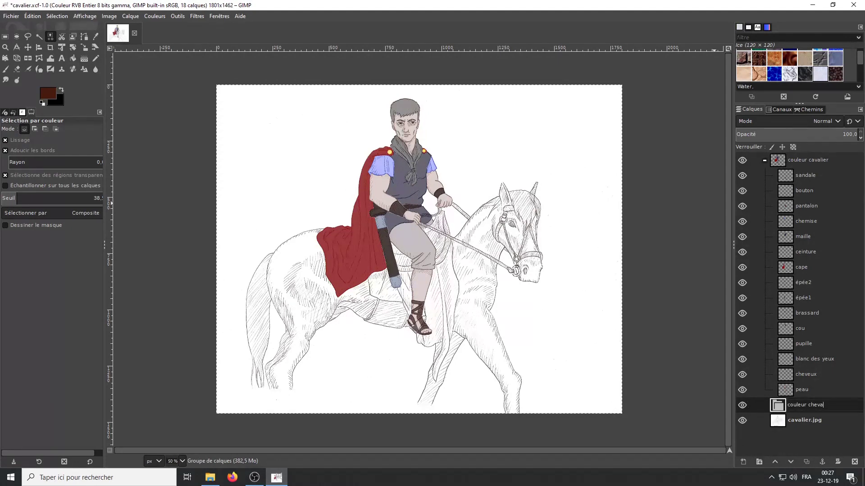
pyautogui.click(765, 161)
pyautogui.rightClick(781, 409)
pyautogui.click(720, 135)
# Name the new layer 'robe' and set the foreground colour to brown.
pyautogui.write('robe')
pyautogui.press('Return')
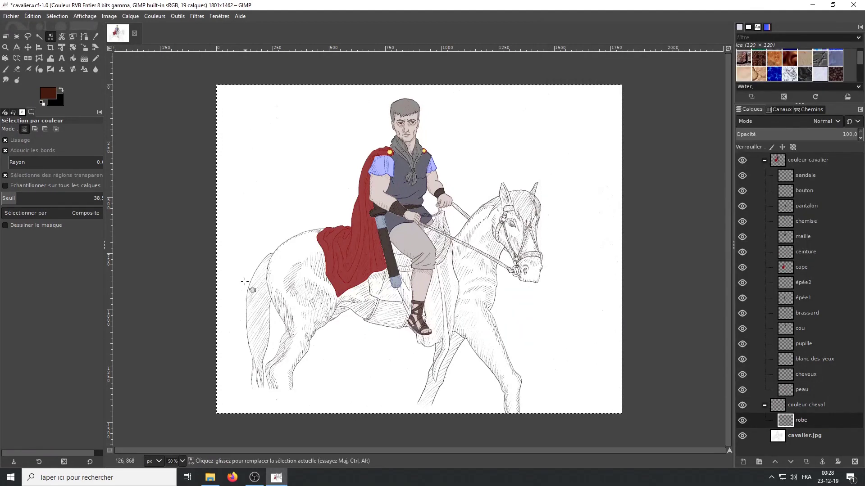
pyautogui.click(48, 93)
pyautogui.click(140, 265)
# Outline the horse's neck and head with the Free Select tool.
pyautogui.press('f')
pyautogui.press('2')
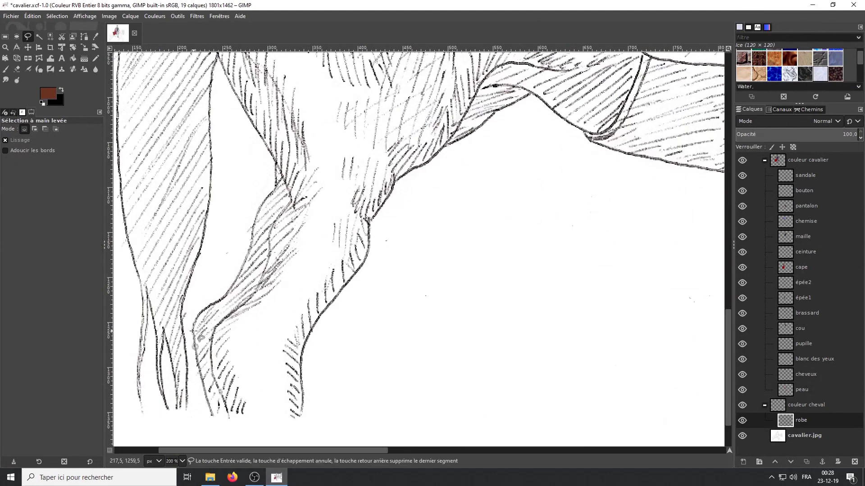
pyautogui.press('1')
pyautogui.scroll(3, 468, 231)
pyautogui.scroll(3, 469, 231)
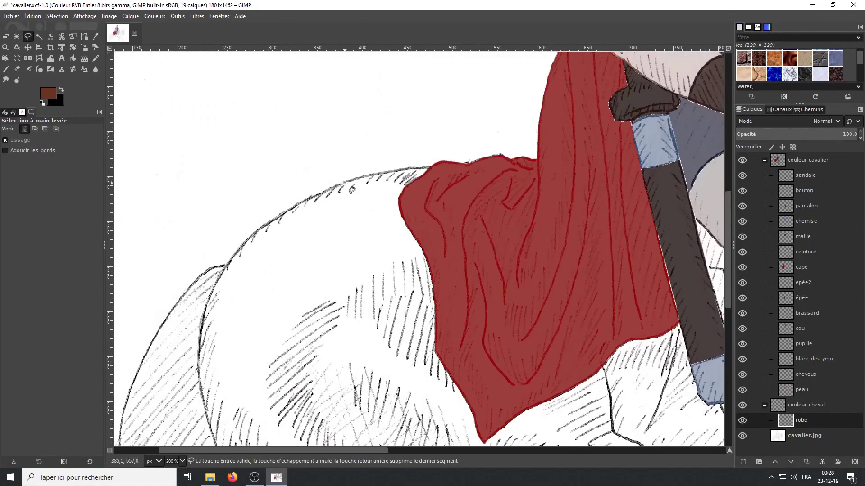
pyautogui.hscroll(5, 469, 231)
pyautogui.click(545, 153)
pyautogui.press('+')
pyautogui.click(580, 131)
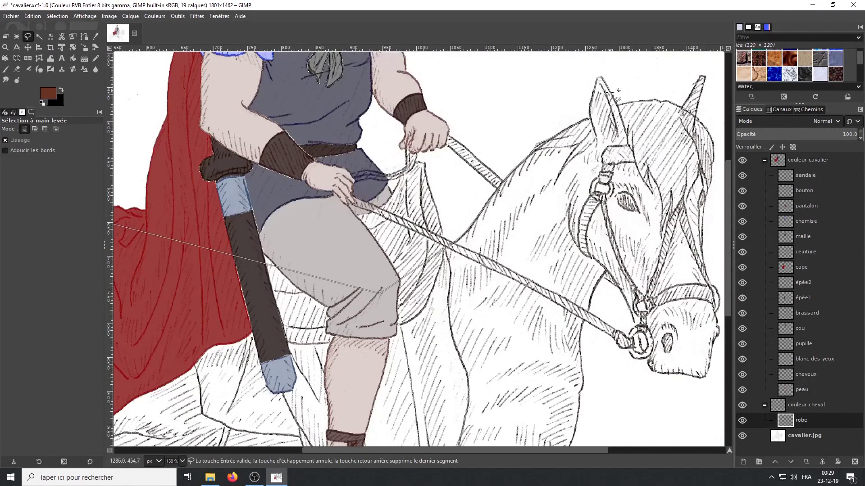
pyautogui.moveTo(682, 109); pyautogui.dragTo(696, 136)
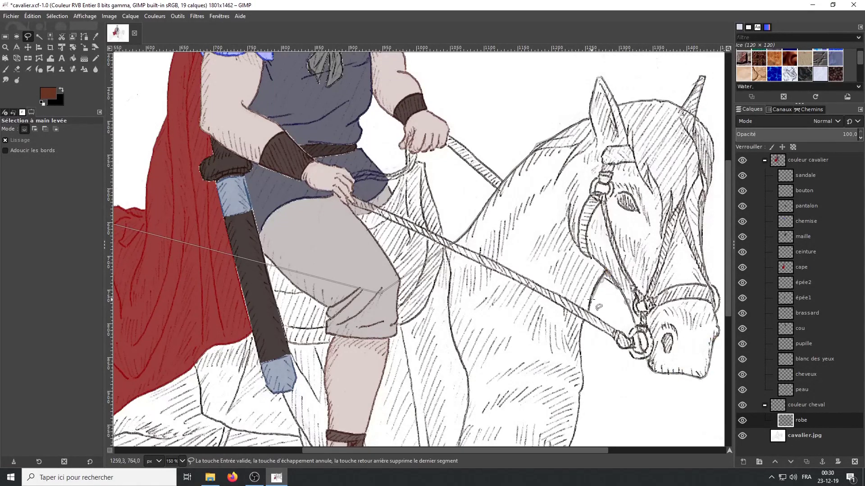
# Continue the freehand outline down to the hooves and close the selection around the horse.
pyautogui.scroll(-3, 583, 378)
pyautogui.scroll(-4, 586, 396)
pyautogui.click(649, 421)
pyautogui.scroll(-1, 615, 442)
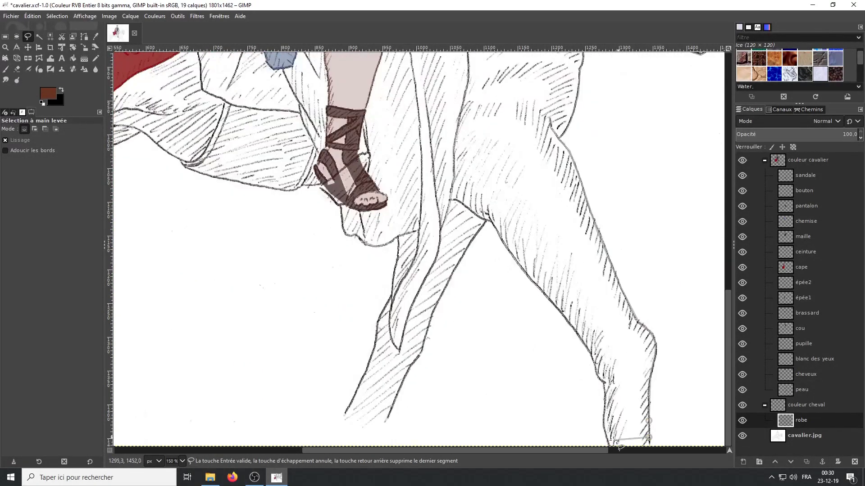
pyautogui.click(388, 420)
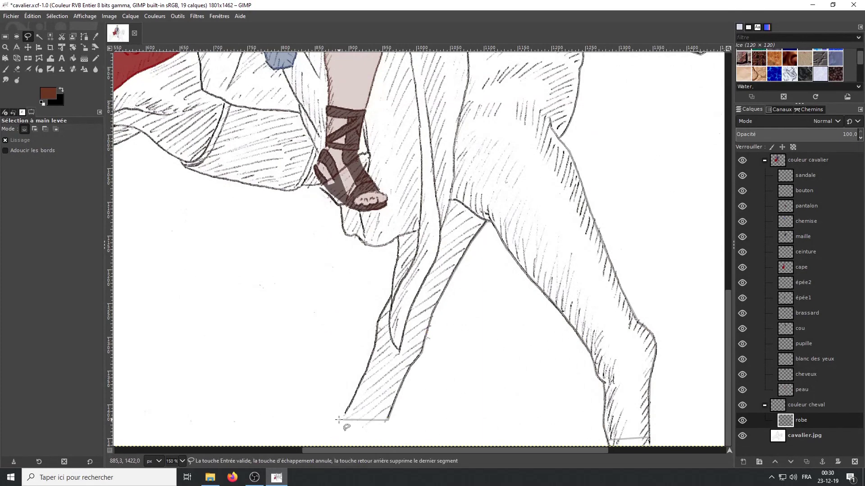
pyautogui.scroll(-1, 394, 291)
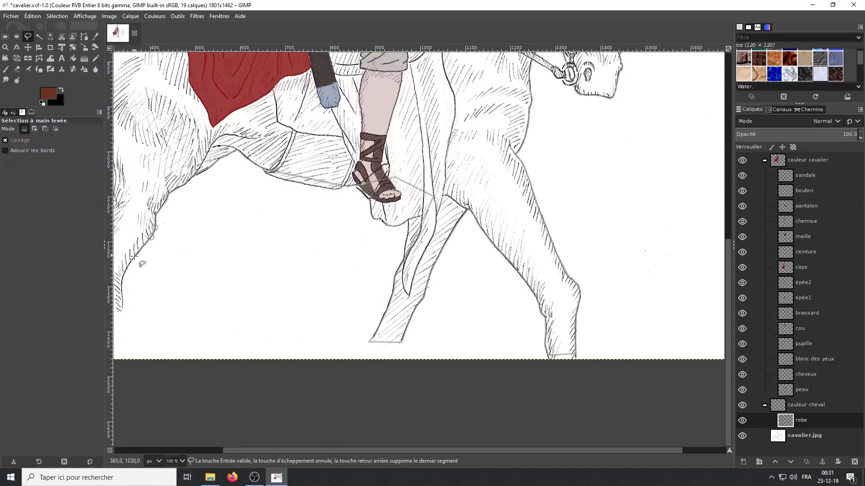
pyautogui.press('Return')
# Bucket-fill the horse selection with brown and lower the robe layer opacity to 29.
pyautogui.scroll(-1, 142, 263)
pyautogui.hotkey('shift', 'b')
pyautogui.click(472, 270)
pyautogui.moveTo(847, 134); pyautogui.dragTo(770, 134)
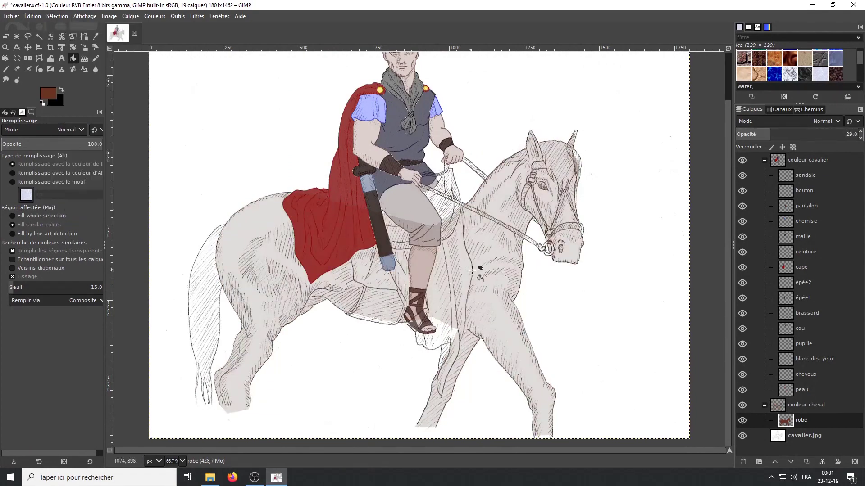
pyautogui.rightClick(788, 419)
# Create a new layer named 'cuir' with a dark brown foreground colour.
pyautogui.click(703, 162)
pyautogui.write('cuir')
pyautogui.press('Return')
pyautogui.click(48, 93)
pyautogui.press('f')
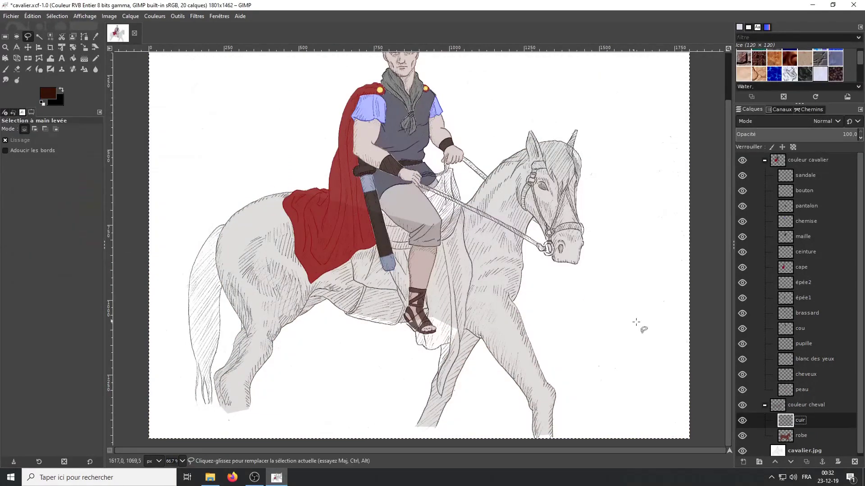
pyautogui.scroll(3, 325, 317)
pyautogui.press('pagedown')
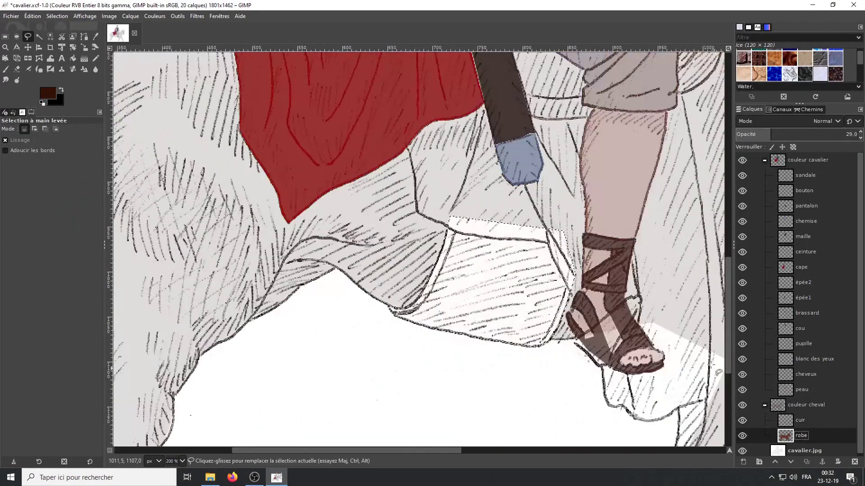
pyautogui.press('pageup')
pyautogui.hotkey('shift', 'ctrl', 'j')
pyautogui.scroll(5, 586, 247)
# Lasso the rein, fill it dark brown, and lower the cuir layer opacity to 64.
pyautogui.click(564, 229)
pyautogui.click(588, 259)
pyautogui.click(560, 261)
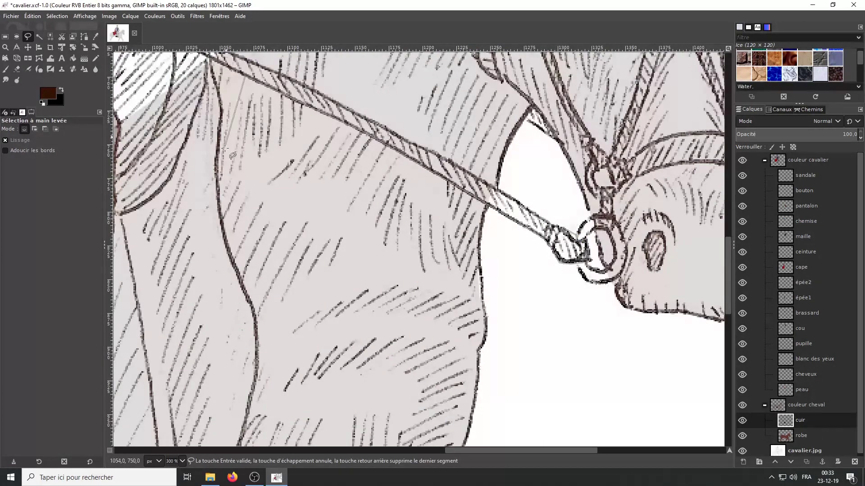
pyautogui.scroll(-1, 225, 149)
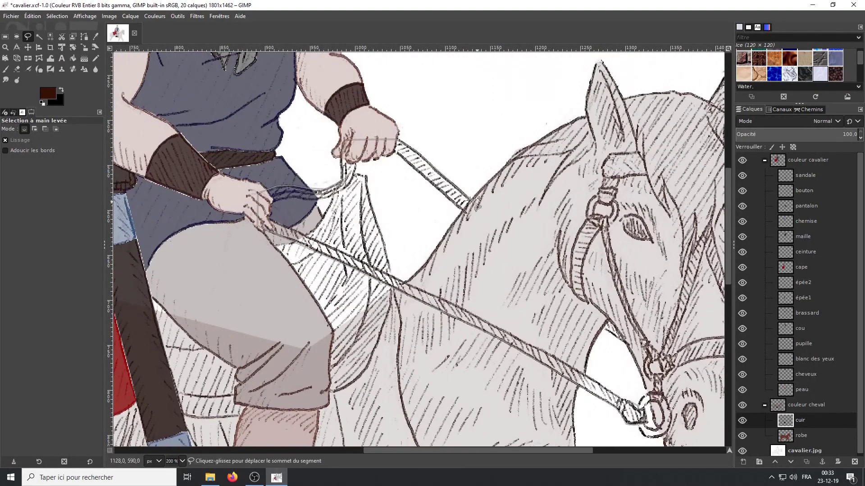
pyautogui.keyDown('ctrl'); pyautogui.scroll(1, 473, 203); pyautogui.keyUp('ctrl')
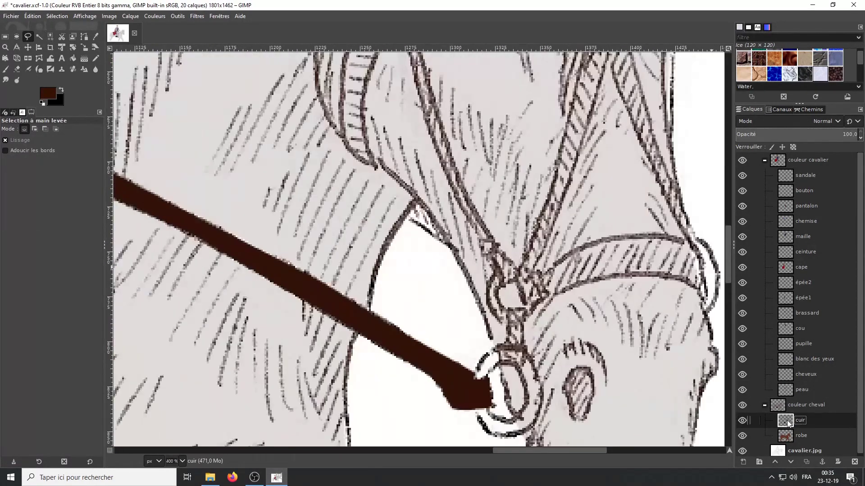
pyautogui.click(526, 309)
pyautogui.click(507, 310)
pyautogui.click(498, 347)
pyautogui.press('Return')
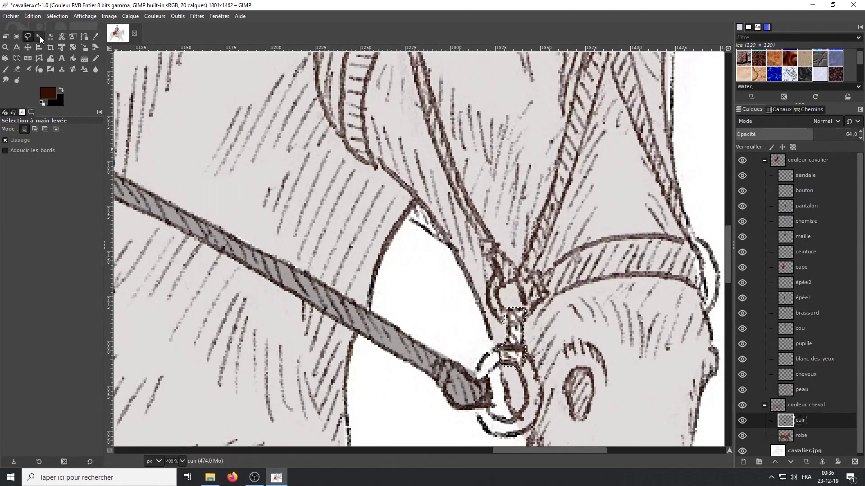
# Lasso the bridle straps on the horse's head and fill them with the dark colour.
pyautogui.scroll(4, 432, 137)
pyautogui.click(400, 121)
pyautogui.click(364, 218)
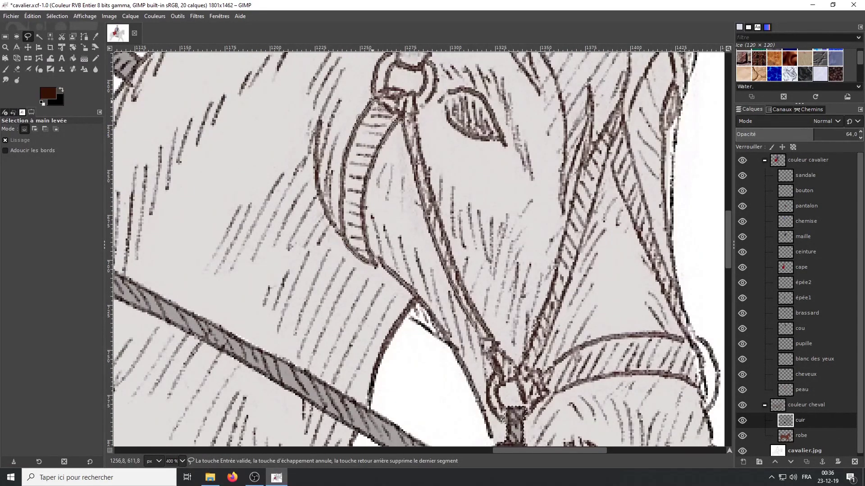
pyautogui.scroll(8, 536, 333)
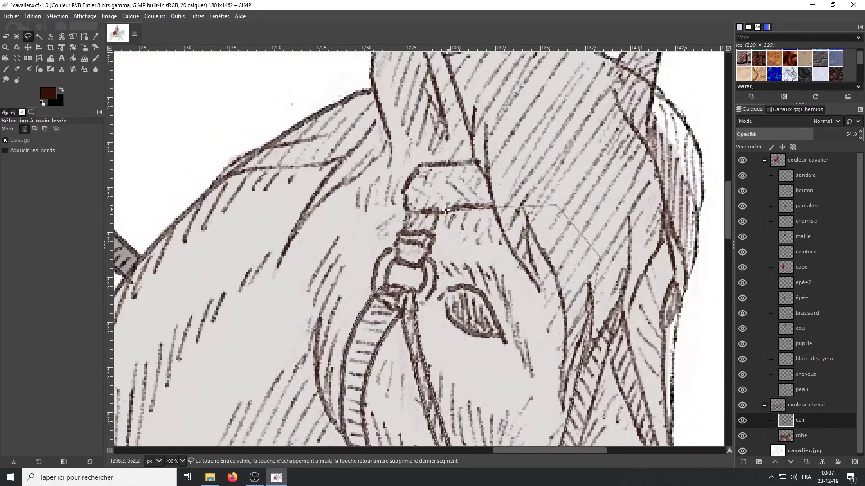
pyautogui.click(624, 201)
pyautogui.click(626, 322)
pyautogui.scroll(-8, 702, 350)
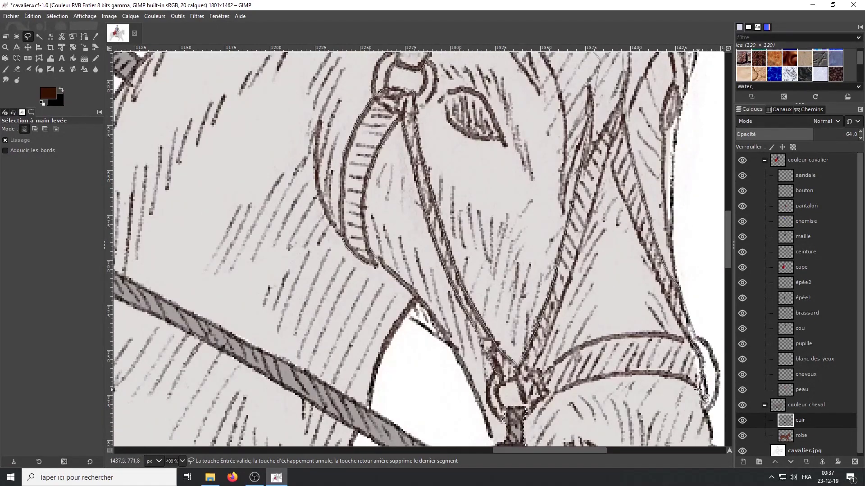
pyautogui.press('Return')
pyautogui.press('1')
pyautogui.hotkey('shift', 'b')
pyautogui.click(505, 279)
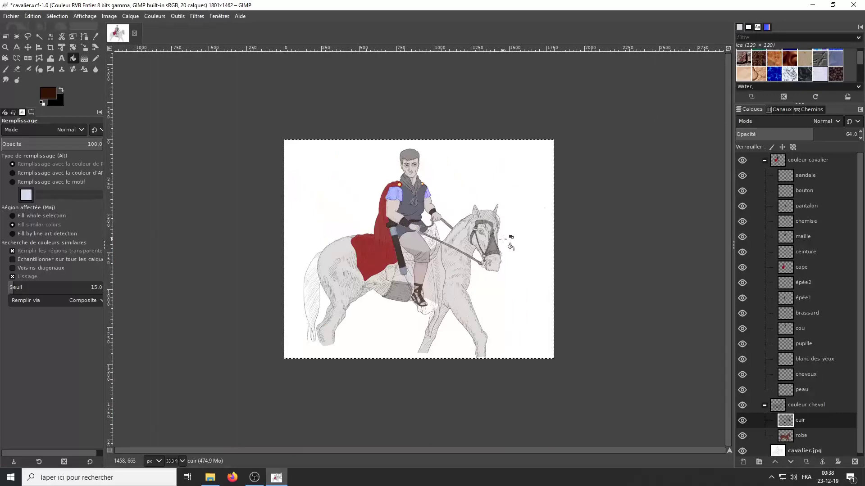
# Add a 'poil long' layer with black as the colour and try Select by Color on the bridle.
pyautogui.rightClick(799, 420)
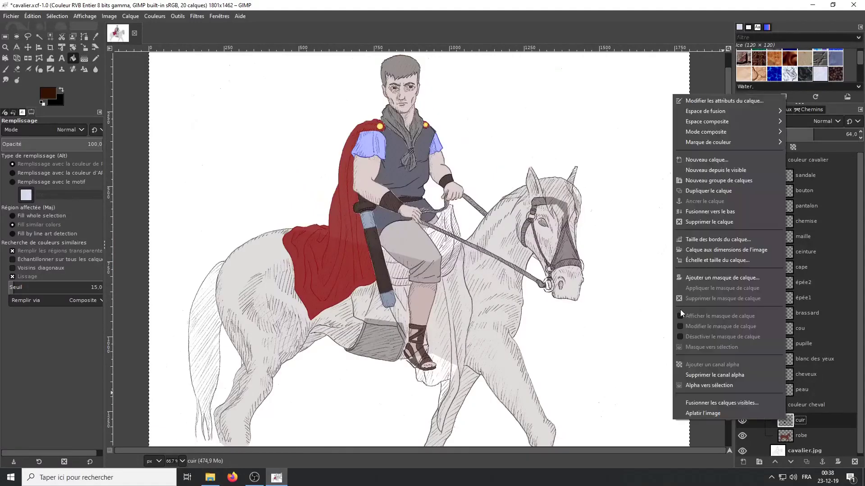
pyautogui.click(703, 164)
pyautogui.press('f')
pyautogui.click(47, 93)
pyautogui.press('Escape')
pyautogui.hotkey('shift', 'o')
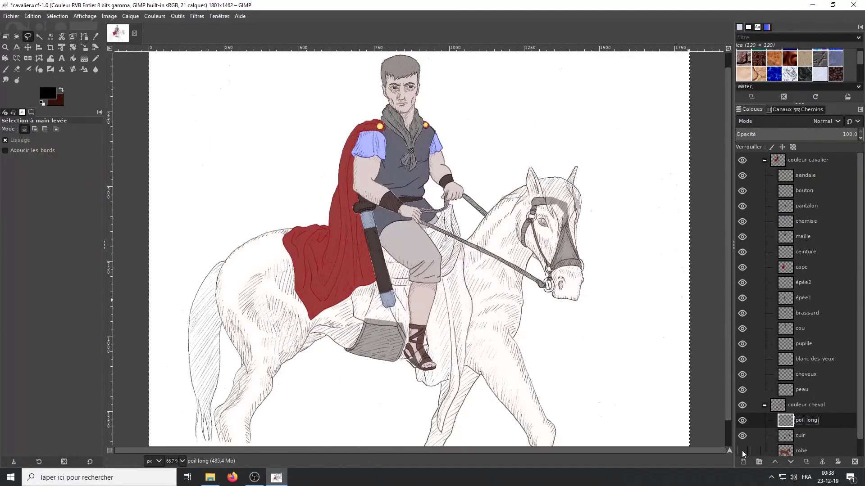
pyautogui.click(800, 436)
pyautogui.click(378, 338)
pyautogui.click(801, 451)
# Outline the mane along the horse's neck and fill it with black.
pyautogui.press('f')
pyautogui.click(800, 418)
pyautogui.press('3')
pyautogui.moveTo(311, 194); pyautogui.dragTo(461, 95)
pyautogui.click(476, 94)
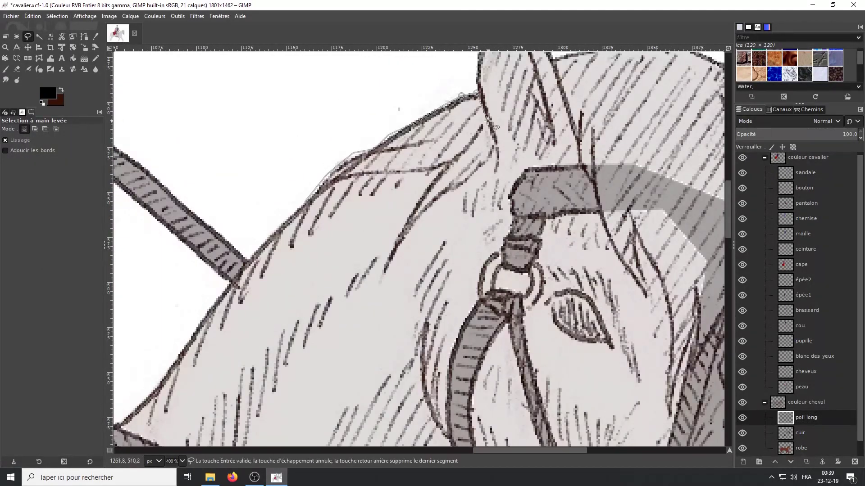
pyautogui.click(407, 228)
pyautogui.press('Return')
pyautogui.hotkey('shift', 'b')
# Outline the forelock up to the ear and fill it with black.
pyautogui.click(405, 171)
pyautogui.press('f')
pyautogui.scroll(-1, 390, 215)
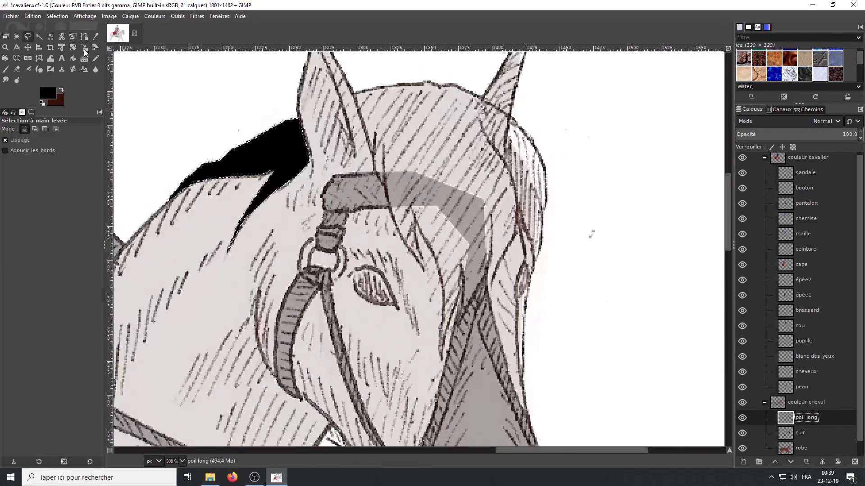
pyautogui.moveTo(391, 214); pyautogui.dragTo(428, 275)
pyautogui.click(444, 298)
pyautogui.click(440, 361)
pyautogui.click(456, 305)
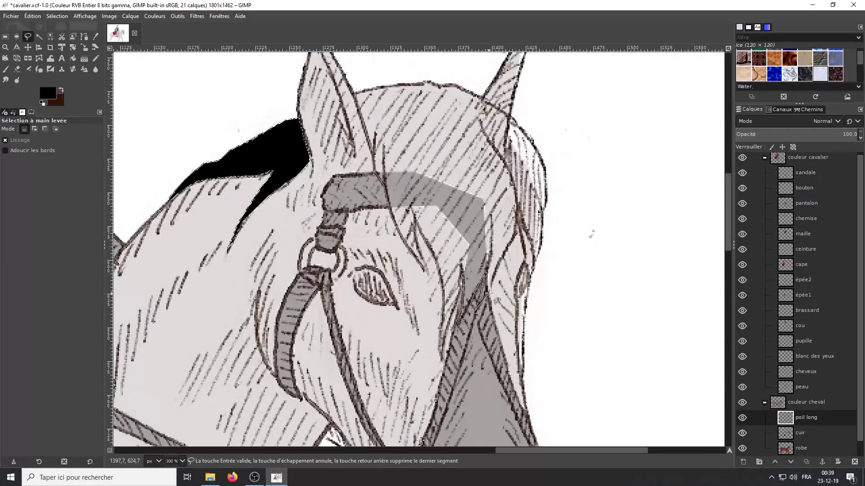
pyautogui.moveTo(489, 294); pyautogui.dragTo(512, 124)
pyautogui.click(362, 90)
pyautogui.press('Return')
pyautogui.hotkey('shift', 'b')
pyautogui.click(405, 135)
pyautogui.hotkey('shift', 'ctrl', 'j')
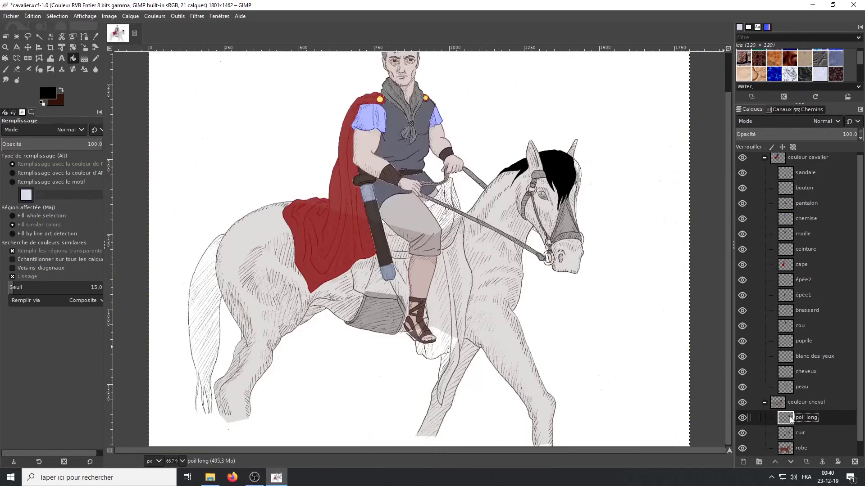
# Freehand-select the long hair on the horse's hind leg.
pyautogui.press('f')
pyautogui.press('3')
pyautogui.hscroll(-10, 405, 248)
pyautogui.hscroll(-10, 405, 248)
pyautogui.click(281, 194)
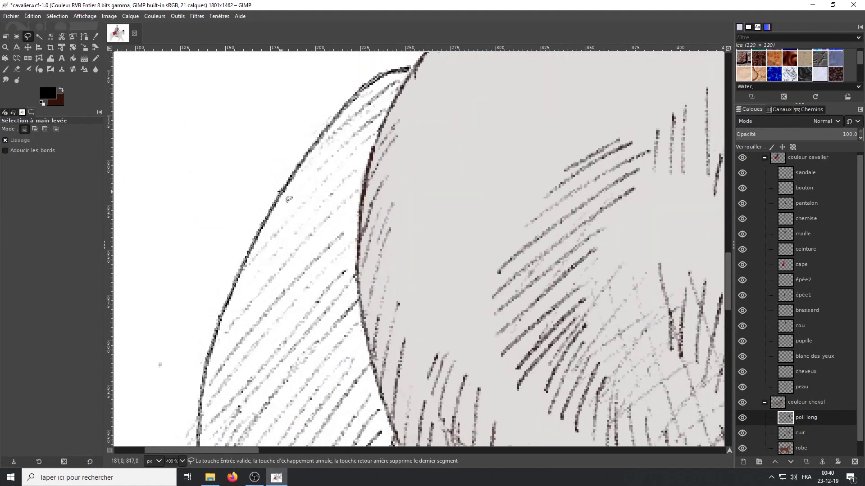
pyautogui.scroll(-5, 427, 193)
pyautogui.scroll(-5, 382, 216)
pyautogui.scroll(-5, 336, 238)
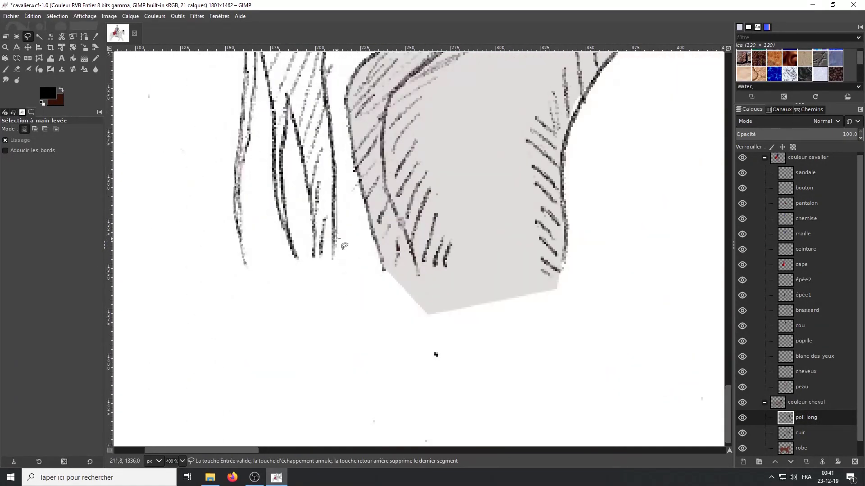
pyautogui.scroll(3, 262, 140)
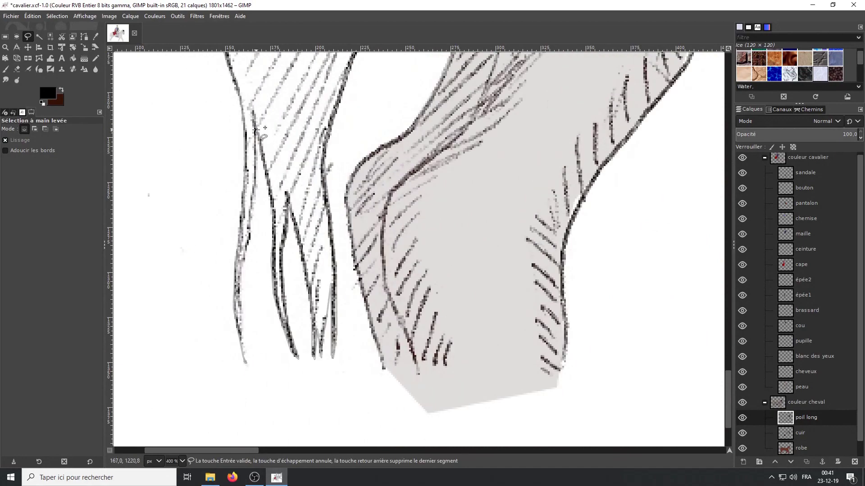
pyautogui.press('Return')
pyautogui.hotkey('shift', 'ctrl', 'j')
# Set the poil long layer opacity to about 51, then switch to Select by Color and zoom out.
pyautogui.moveTo(838, 134); pyautogui.dragTo(797, 134)
pyautogui.hotkey('shift', 'e')
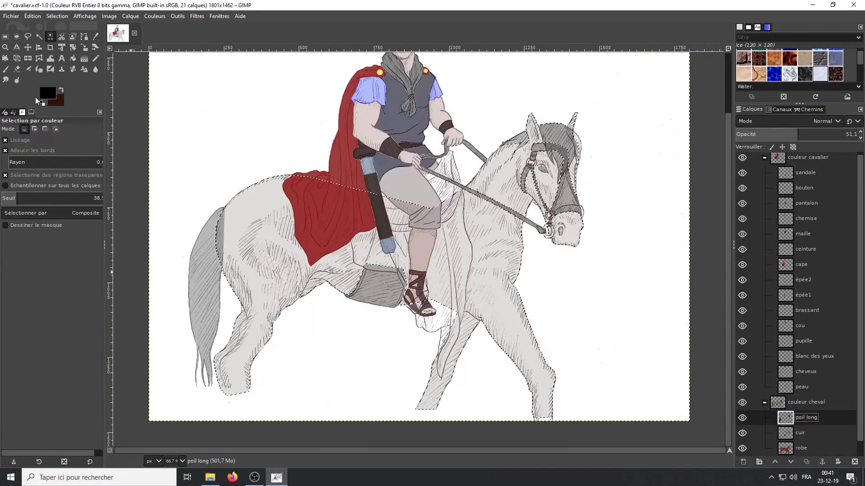
pyautogui.press('1')
pyautogui.hotkey('shift', 'o')
pyautogui.press('-')
pyautogui.hotkey('shift', 'ctrl', 'j')
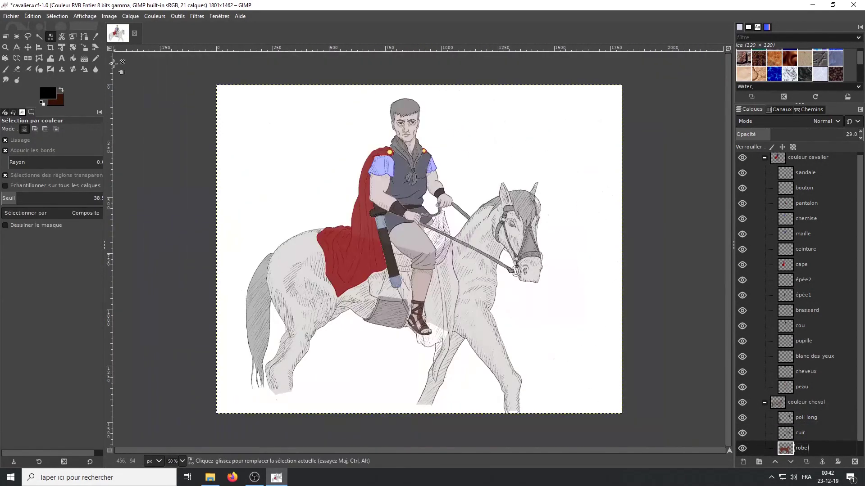
pyautogui.click(786, 433)
# Raise the poil long layer's opacity to nearly full and add a new layer named selle.
pyautogui.moveTo(813, 135); pyautogui.dragTo(846, 134)
pyautogui.click(786, 449)
pyautogui.click(786, 418)
pyautogui.hotkey('shift', 'ctrl', 'n')
pyautogui.write('selle')
pyautogui.press('Return')
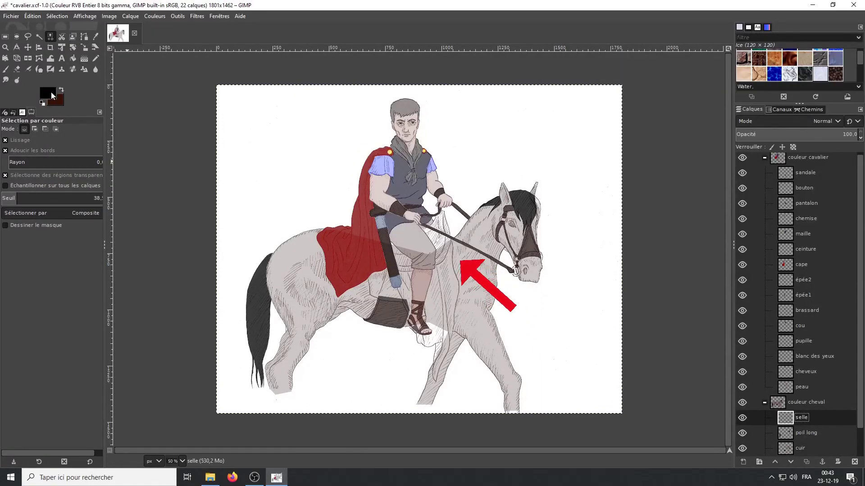
# Lasso the saddle area under the rider and bucket-fill it with dark brown.
pyautogui.click(51, 92)
pyautogui.click(151, 234)
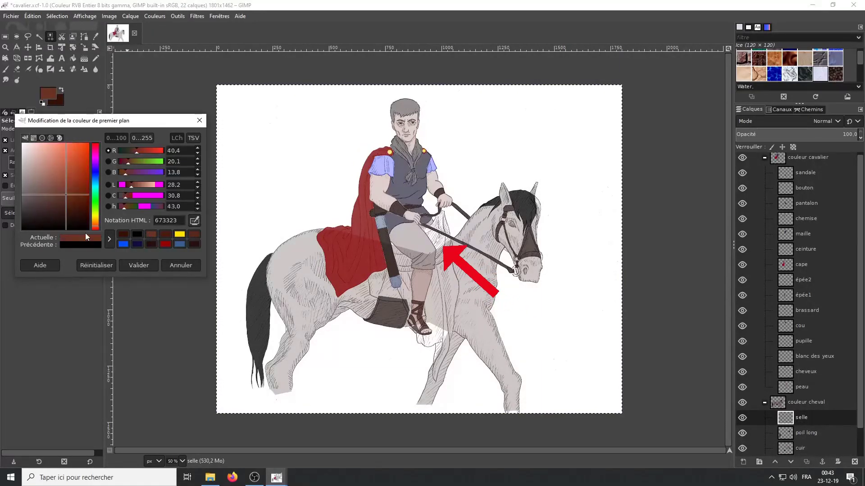
pyautogui.click(140, 265)
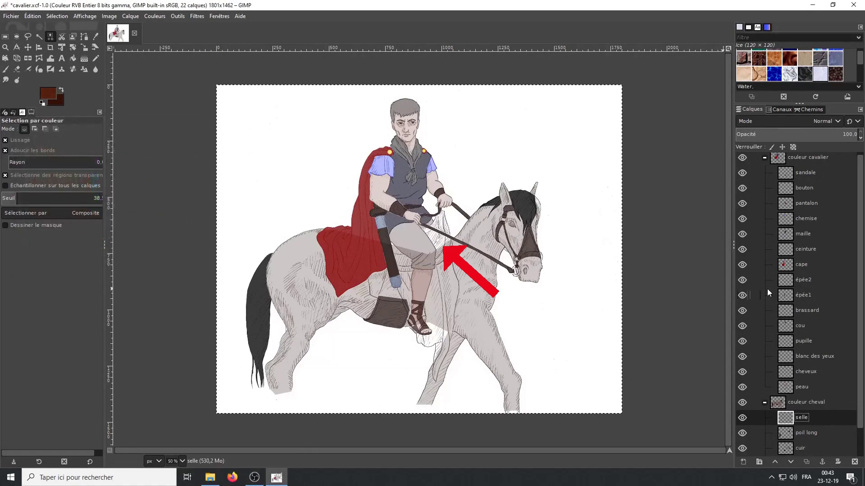
pyautogui.click(28, 36)
pyautogui.press('2')
pyautogui.click(360, 245)
pyautogui.click(425, 255)
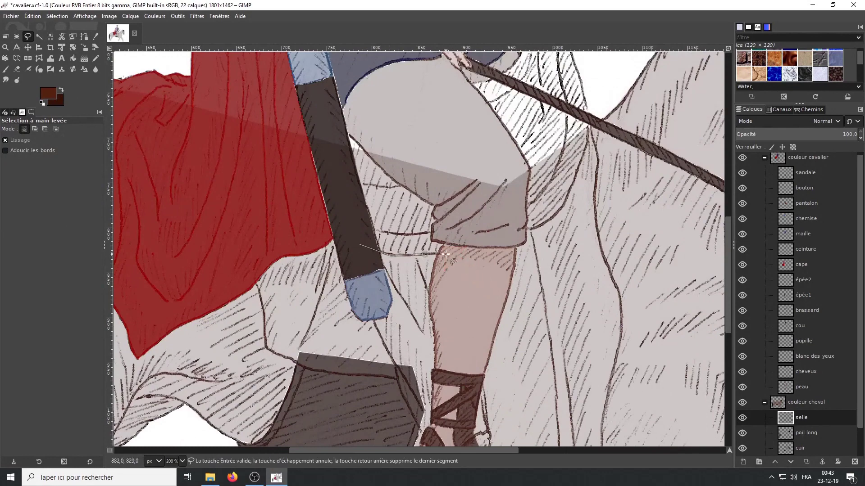
pyautogui.scroll(5, 585, 144)
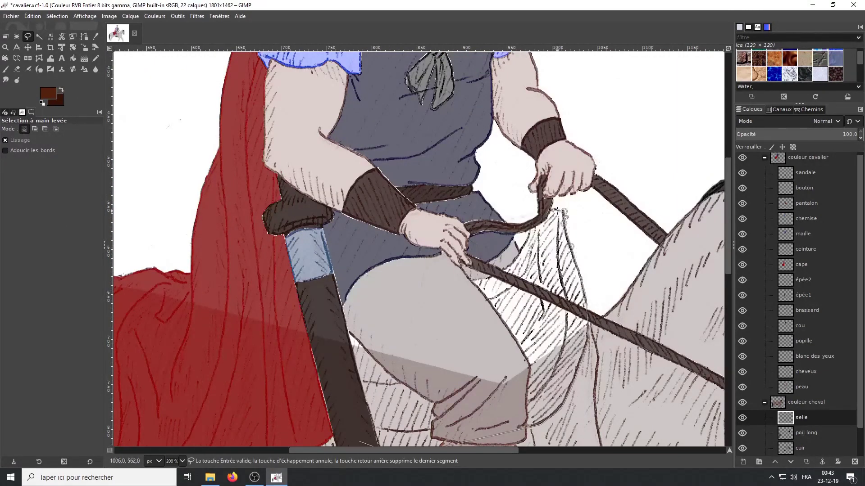
pyautogui.press('Return')
pyautogui.scroll(-2, 483, 271)
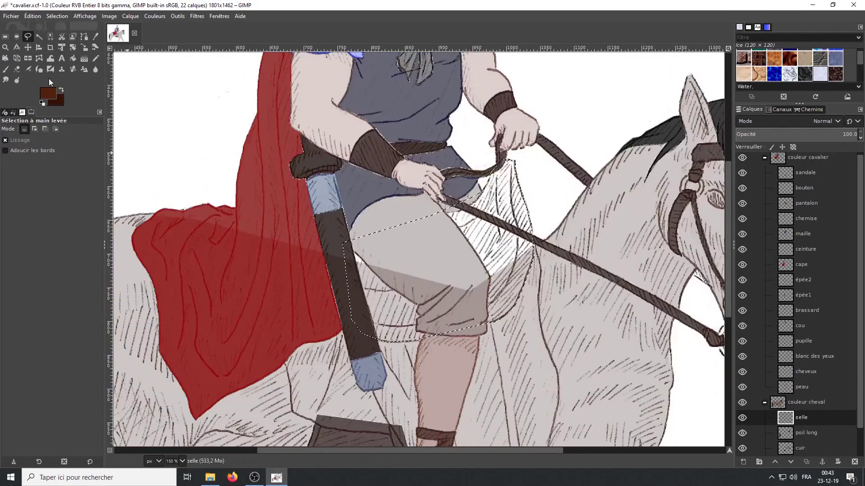
pyautogui.hotkey('shift', 'b')
pyautogui.click(490, 237)
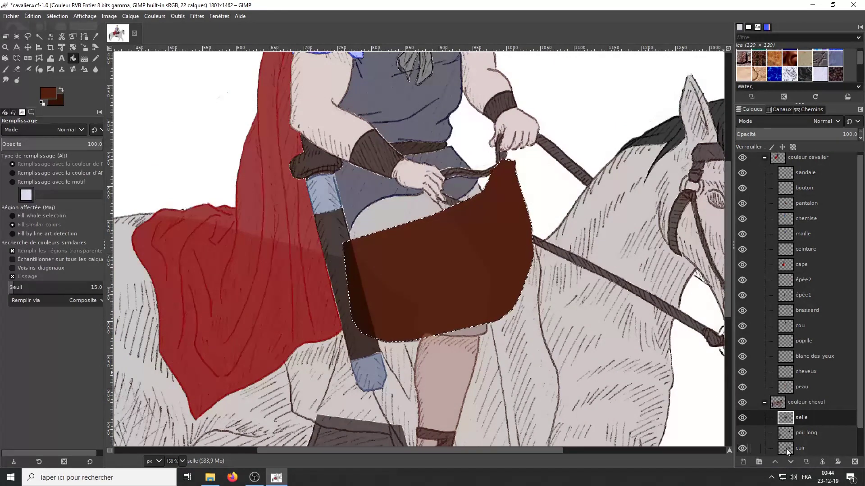
# Select same-coloured regions by colour while switching between the robe, selle and épée1 layers.
pyautogui.scroll(-1, 787, 452)
pyautogui.click(784, 435)
pyautogui.click(789, 390)
pyautogui.hotkey('shift', 'o')
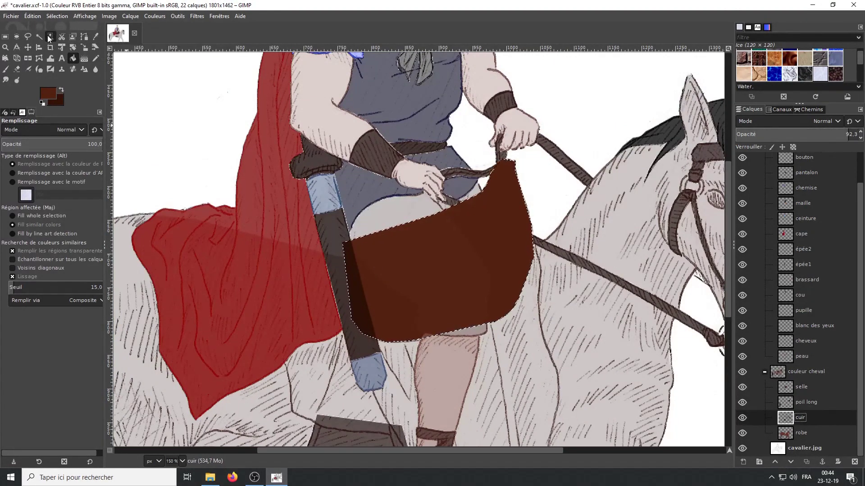
pyautogui.keyDown('alt'); pyautogui.click(785, 387); pyautogui.keyUp('alt')
pyautogui.scroll(3, 746, 389)
pyautogui.keyDown('alt'); pyautogui.click(500, 291); pyautogui.keyUp('alt')
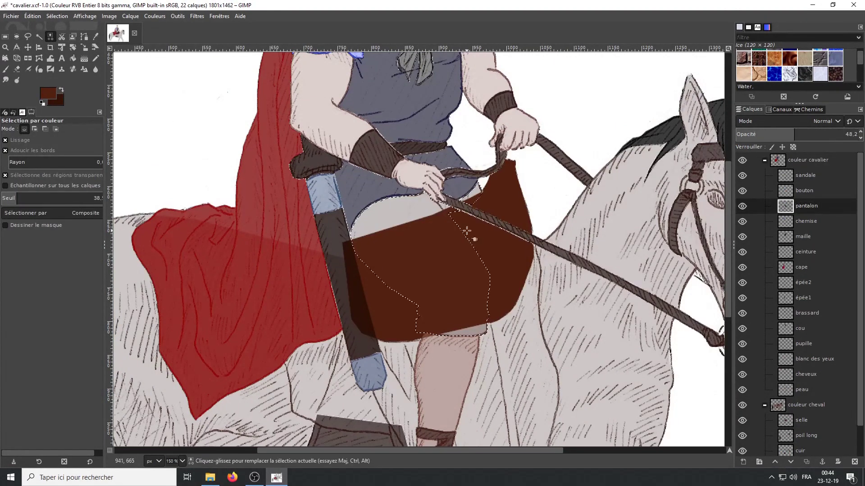
pyautogui.keyDown('alt'); pyautogui.click(501, 292); pyautogui.keyUp('alt')
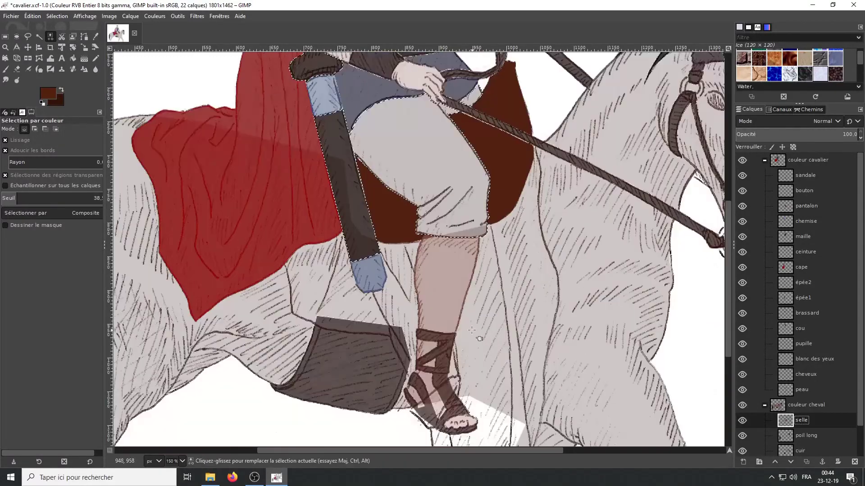
# Keep the rider's trouser area clear and set the selle layer opacity to about 92.
pyautogui.press('1')
pyautogui.press('-')
pyautogui.keyDown('alt'); pyautogui.click(380, 251); pyautogui.keyUp('alt')
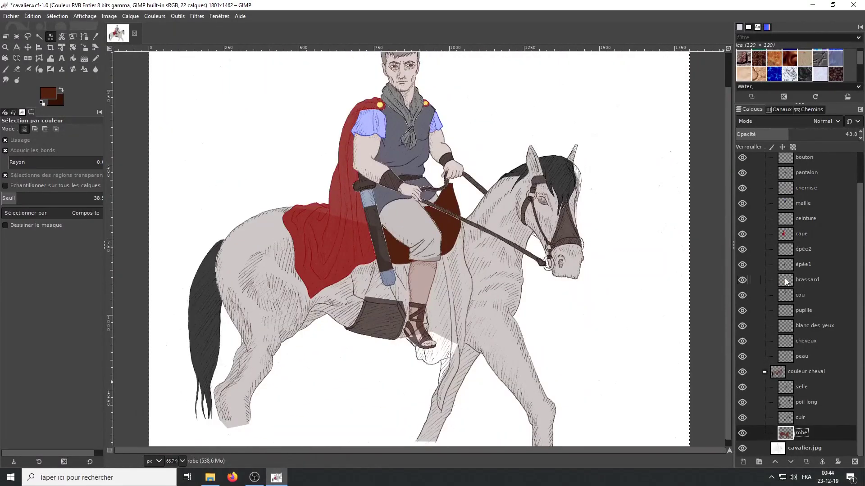
pyautogui.click(380, 251)
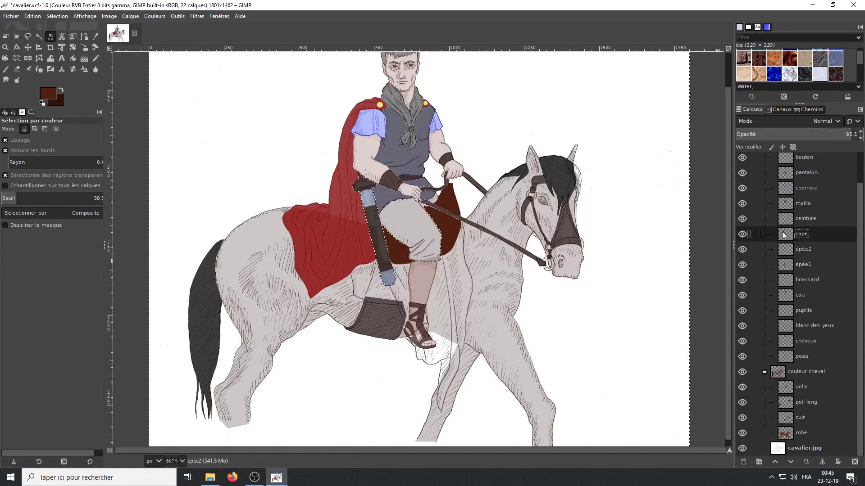
pyautogui.keyDown('alt'); pyautogui.click(404, 219); pyautogui.keyUp('alt')
pyautogui.hotkey('ctrl', 'shift', 'a')
pyautogui.keyDown('alt'); pyautogui.click(455, 229); pyautogui.keyUp('alt')
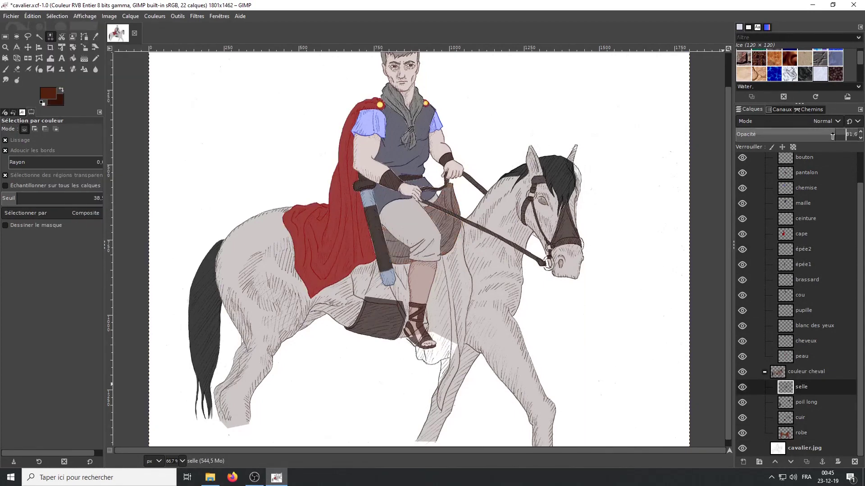
pyautogui.moveTo(856, 134); pyautogui.dragTo(851, 134)
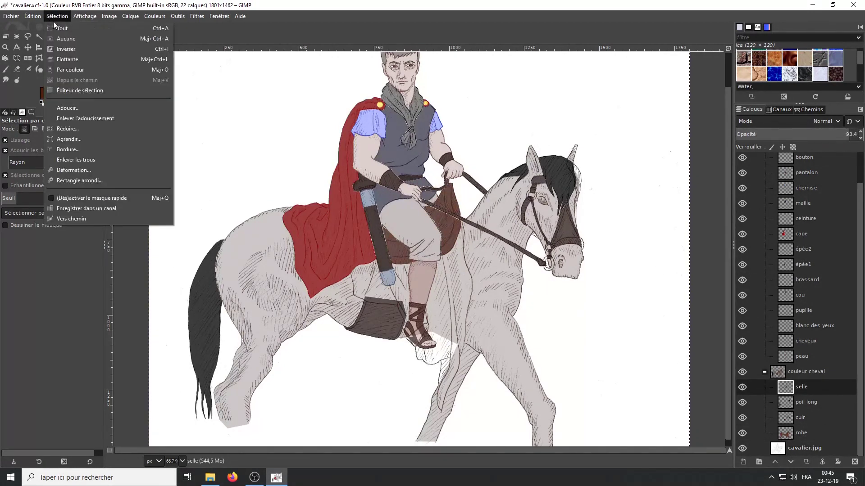
# Add a new layer named couverture and choose a red-brown foreground colour.
pyautogui.hotkey('ctrl', 'shift', 'n')
pyautogui.write('couverture')
pyautogui.press('Return')
pyautogui.click(48, 93)
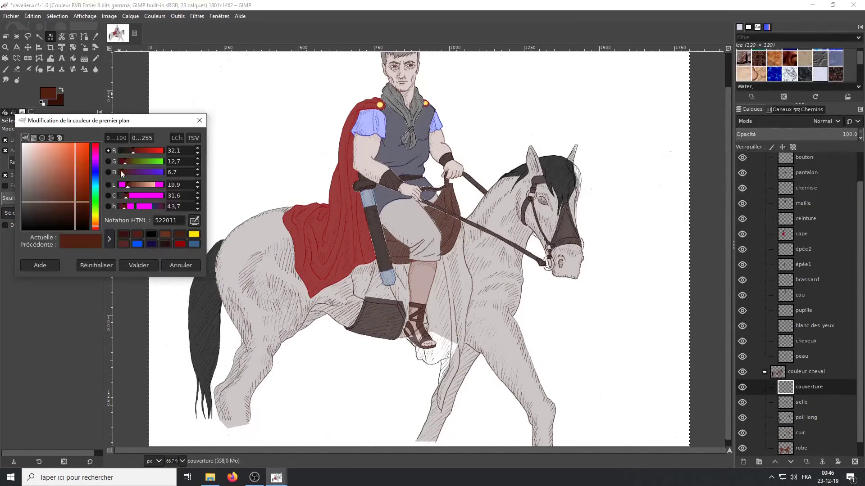
pyautogui.click(140, 261)
# Lasso the blanket shape hanging down the horse's side beneath the rider's leg.
pyautogui.click(28, 36)
pyautogui.press('2')
pyautogui.click(348, 232)
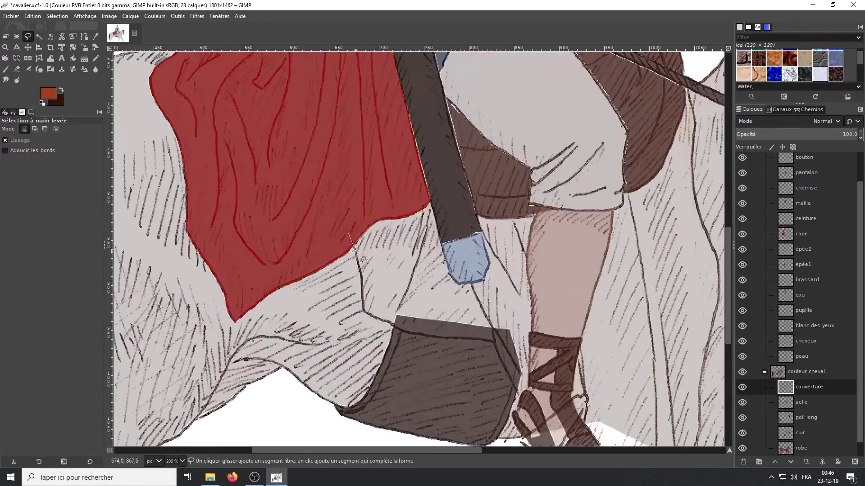
pyautogui.scroll(-4, 498, 356)
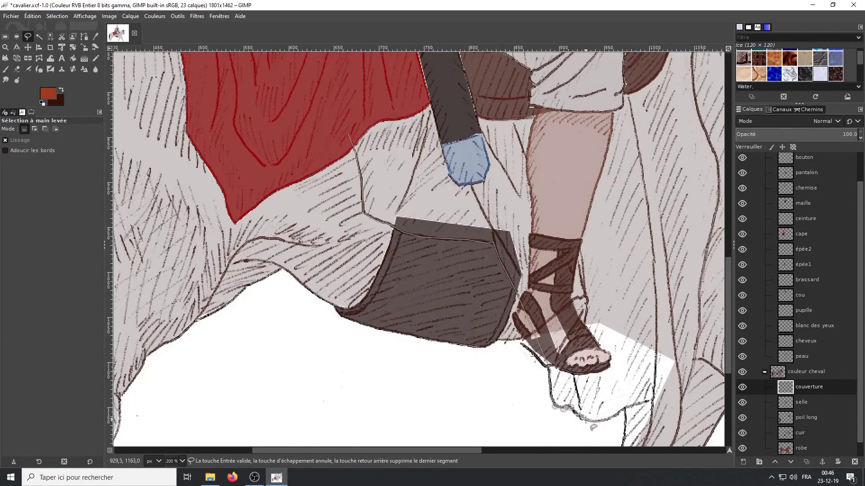
pyautogui.click(625, 409)
pyautogui.scroll(-4, 623, 407)
pyautogui.scroll(-5, 615, 388)
pyautogui.click(575, 361)
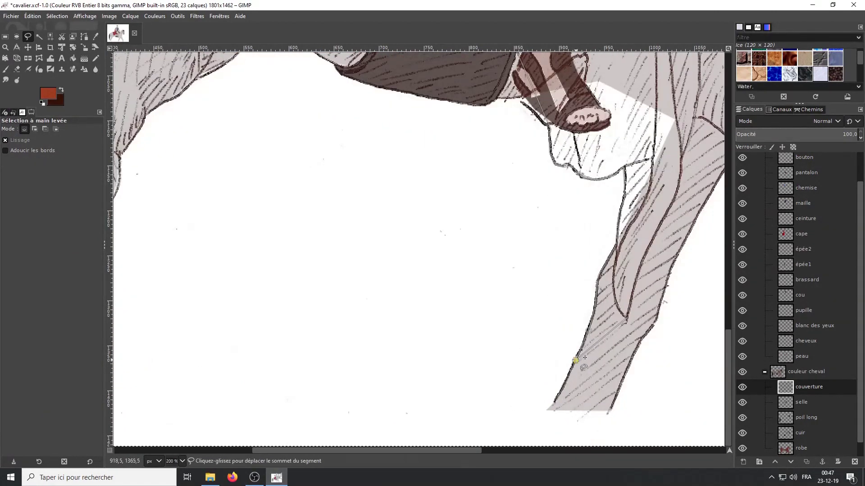
pyautogui.press('BackSpace')
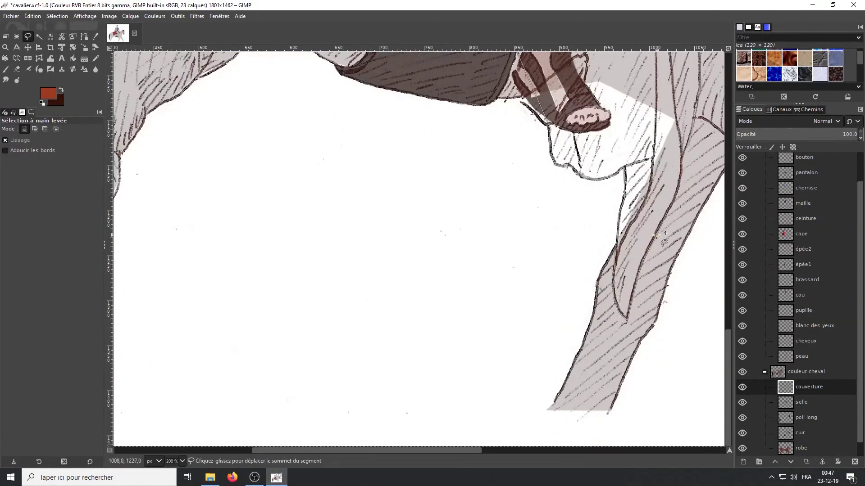
pyautogui.hotkey('ctrl', 'shift', 'j')
pyautogui.press('2')
pyautogui.scroll(5, 467, 197)
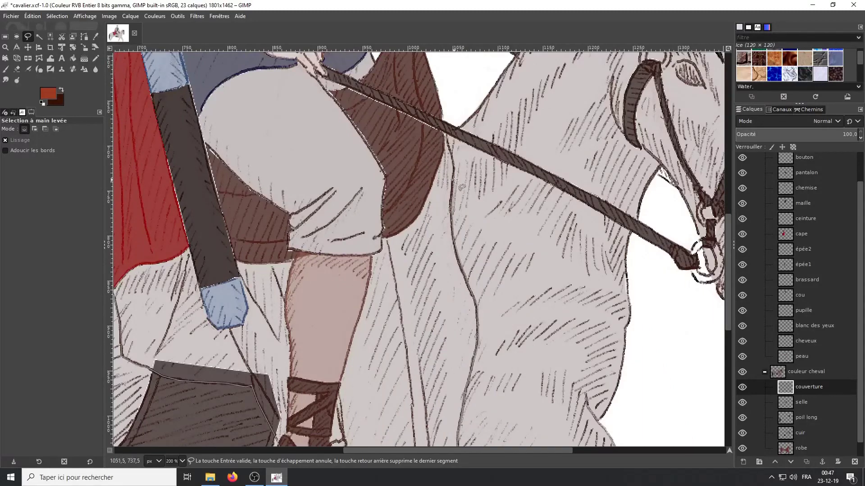
pyautogui.press('Return')
# Bucket-fill the blanket red-brown and lower the couverture layer opacity to about 70.
pyautogui.hotkey('ctrl', 'shift', 'j')
pyautogui.hotkey('shift', 'b')
pyautogui.click(427, 292)
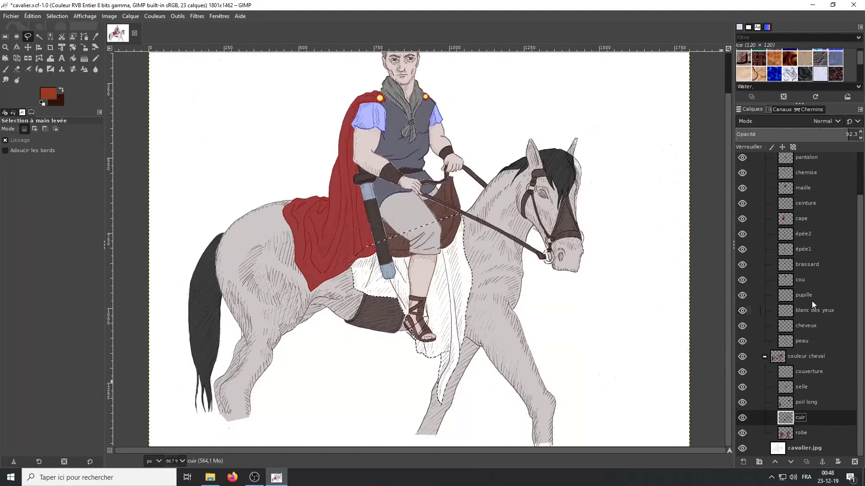
pyautogui.moveTo(846, 134); pyautogui.dragTo(821, 136)
pyautogui.click(50, 37)
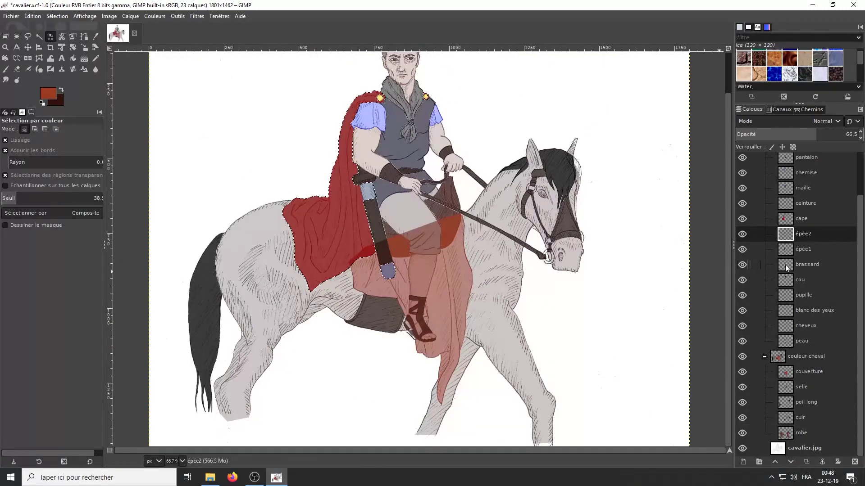
# Select the thigh, red blanket, cape and sandal areas by colour across the rider's layers.
pyautogui.click(399, 214)
pyautogui.click(799, 341)
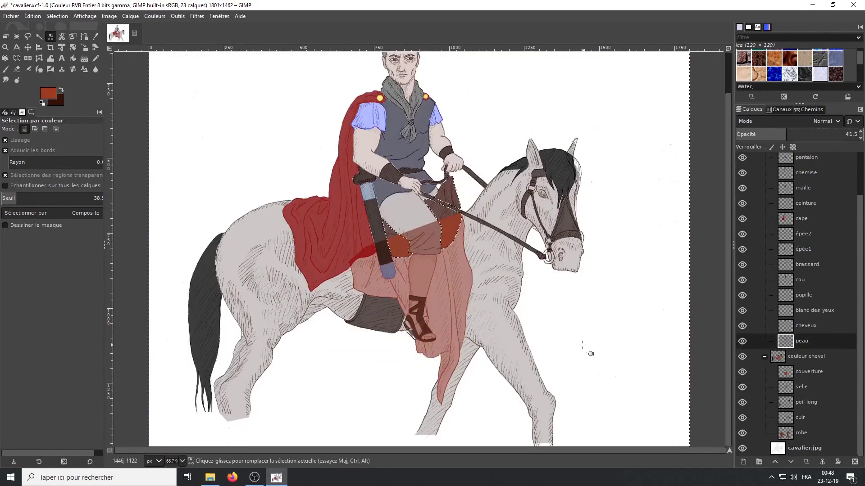
pyautogui.keyDown('alt'); pyautogui.keyDown('shift'); pyautogui.click(785, 218); pyautogui.keyUp('shift'); pyautogui.keyUp('alt')
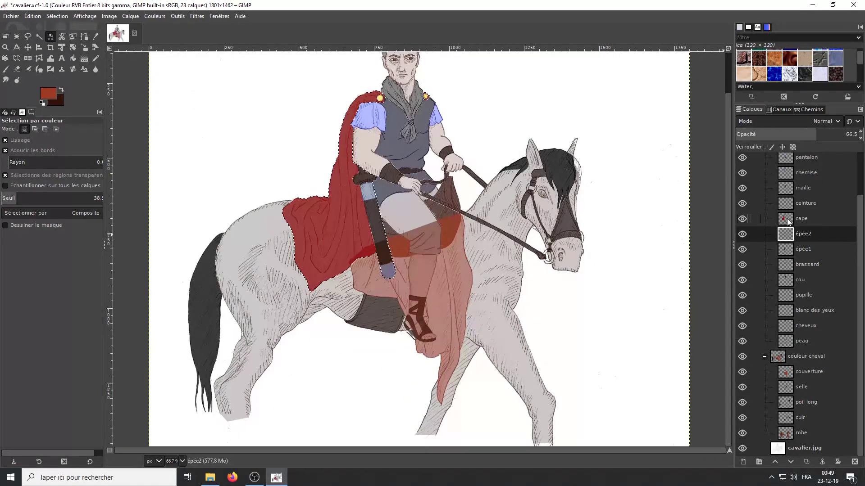
pyautogui.click(802, 387)
pyautogui.scroll(3, 788, 192)
pyautogui.click(804, 175)
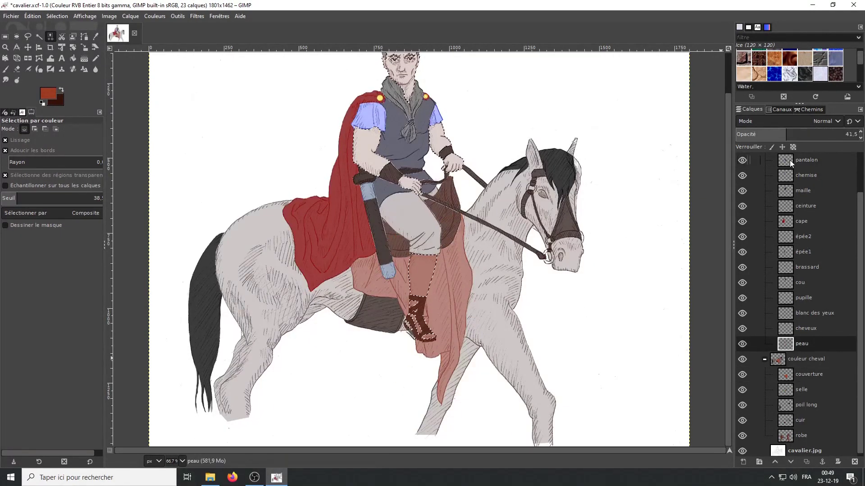
pyautogui.click(477, 356)
pyautogui.click(809, 420)
pyautogui.keyDown('ctrl'); pyautogui.scroll(2, 405, 327); pyautogui.keyUp('ctrl')
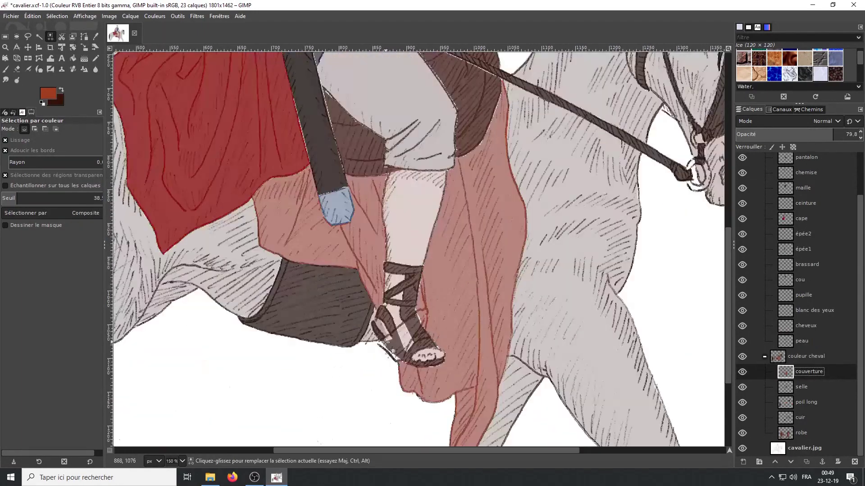
pyautogui.click(800, 433)
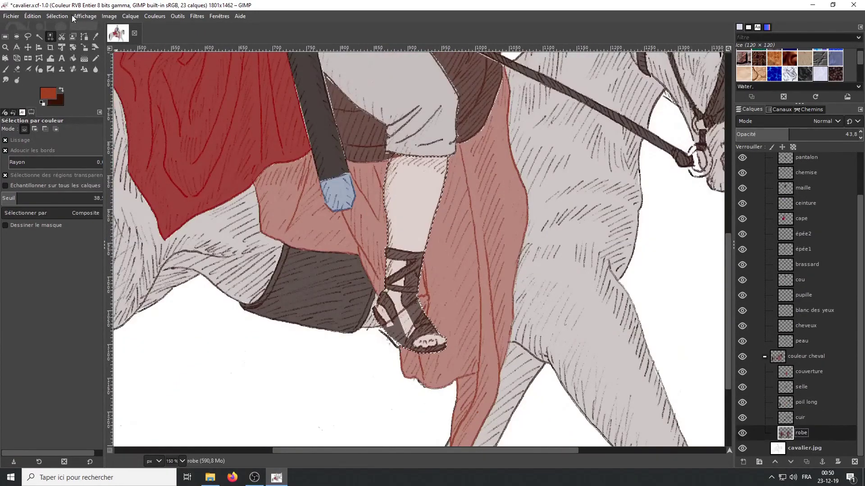
pyautogui.keyDown('ctrl'); pyautogui.scroll(-3, 453, 221); pyautogui.keyUp('ctrl')
pyautogui.keyDown('ctrl'); pyautogui.scroll(3, 406, 293); pyautogui.keyUp('ctrl')
# Outline the sandal strap and fill the strap selection with dark brown.
pyautogui.press('pageup')
pyautogui.press('f')
pyautogui.keyDown('ctrl'); pyautogui.scroll(3, 361, 298); pyautogui.keyUp('ctrl')
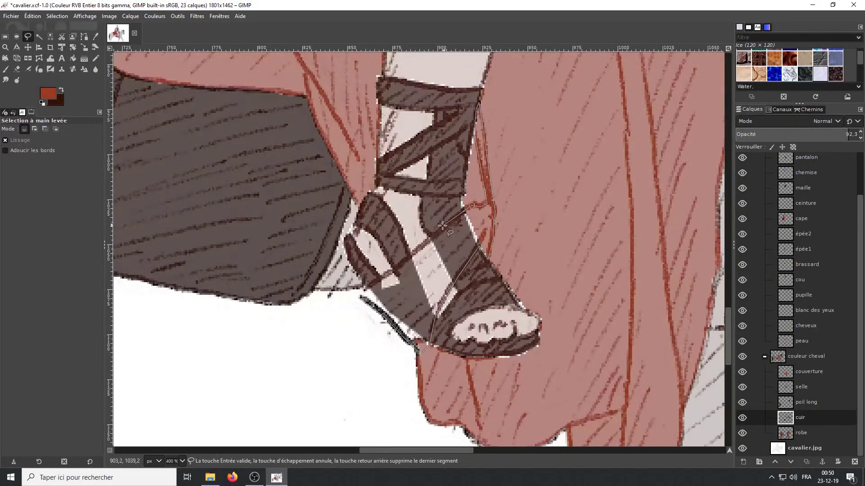
pyautogui.click(361, 297)
pyautogui.press('Return')
pyautogui.hotkey('shift', 'b')
pyautogui.click(449, 261)
pyautogui.keyDown('ctrl'); pyautogui.scroll(-3, 450, 260); pyautogui.keyUp('ctrl')
pyautogui.hotkey('shift', 'o')
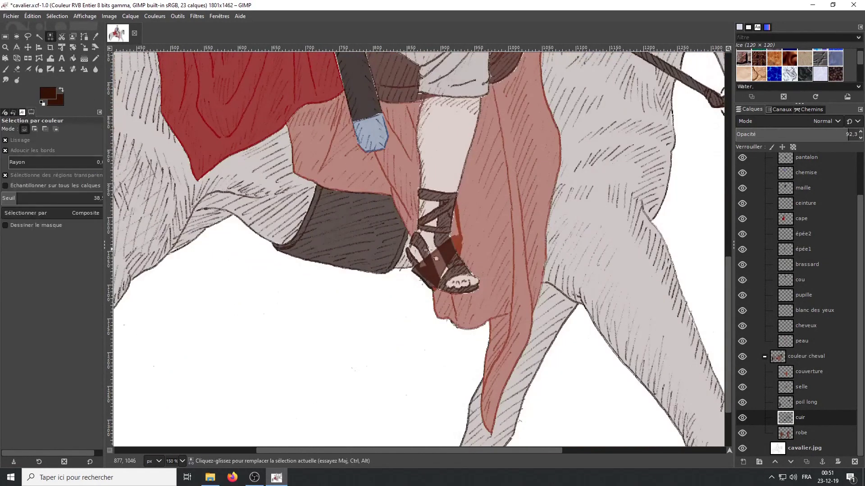
pyautogui.keyDown('ctrl'); pyautogui.scroll(2, 360, 253); pyautogui.keyUp('ctrl')
pyautogui.click(787, 402)
# Zoom out to view more of the drawing, then zoom back in on the rider's lower leg.
pyautogui.press('pageup')
pyautogui.press('pageup')
pyautogui.press('pageup')
pyautogui.keyDown('ctrl'); pyautogui.scroll(-4, 420, 260); pyautogui.keyUp('ctrl')
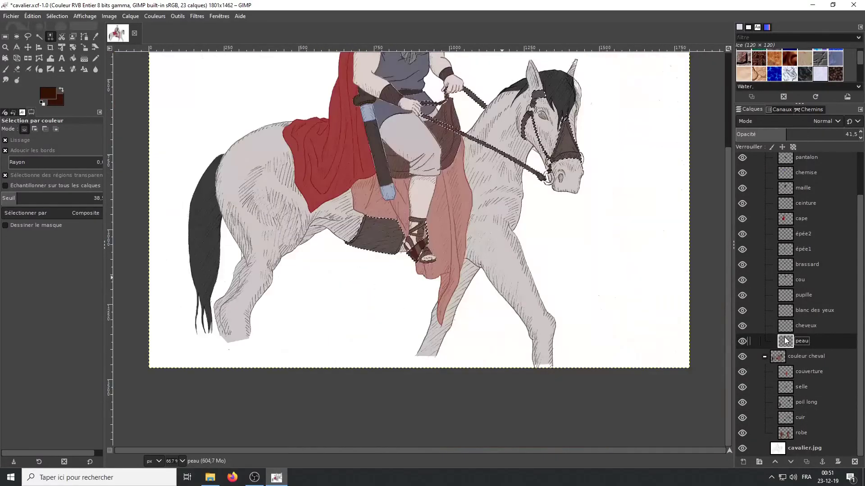
pyautogui.press('pageup')
pyautogui.press('pageup')
pyautogui.press('pageup')
pyautogui.keyDown('ctrl'); pyautogui.scroll(-1, 420, 260); pyautogui.keyUp('ctrl')
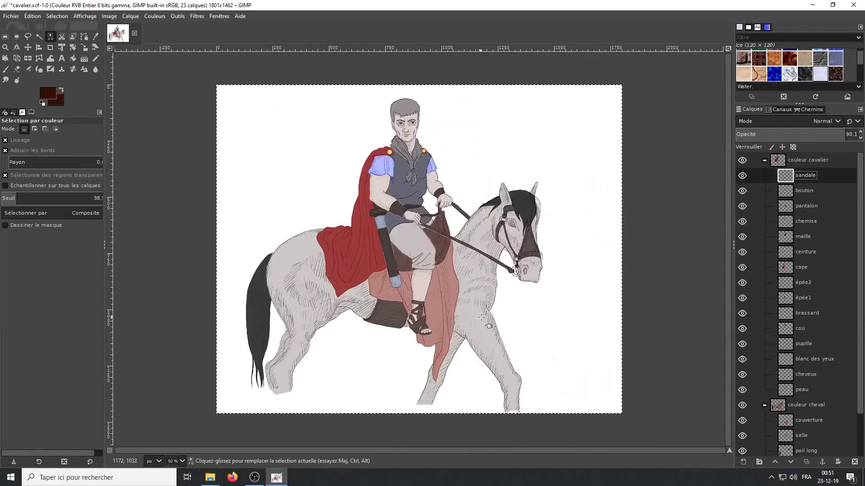
pyautogui.keyDown('ctrl'); pyautogui.scroll(5, 481, 318); pyautogui.keyUp('ctrl')
pyautogui.press('pagedown')
pyautogui.press('pagedown')
pyautogui.press('pagedown')
pyautogui.keyDown('ctrl'); pyautogui.scroll(1, 689, 405); pyautogui.keyUp('ctrl')
pyautogui.press('pagedown')
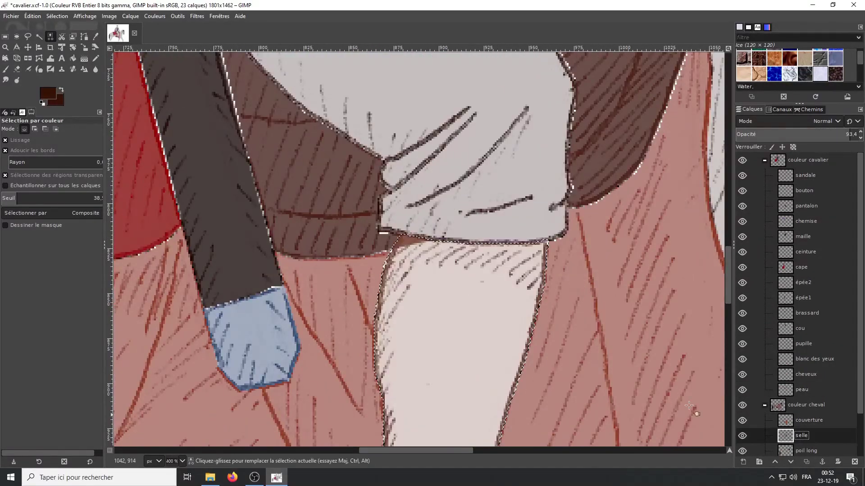
pyautogui.keyDown('ctrl'); pyautogui.scroll(-6, 689, 405); pyautogui.keyUp('ctrl')
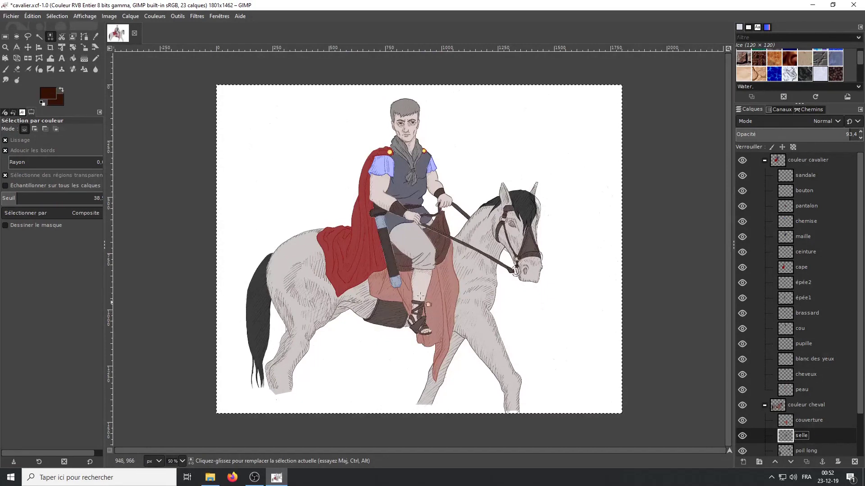
# Sample the blue of the rider's sleeve as the paint colour.
pyautogui.press('Home')
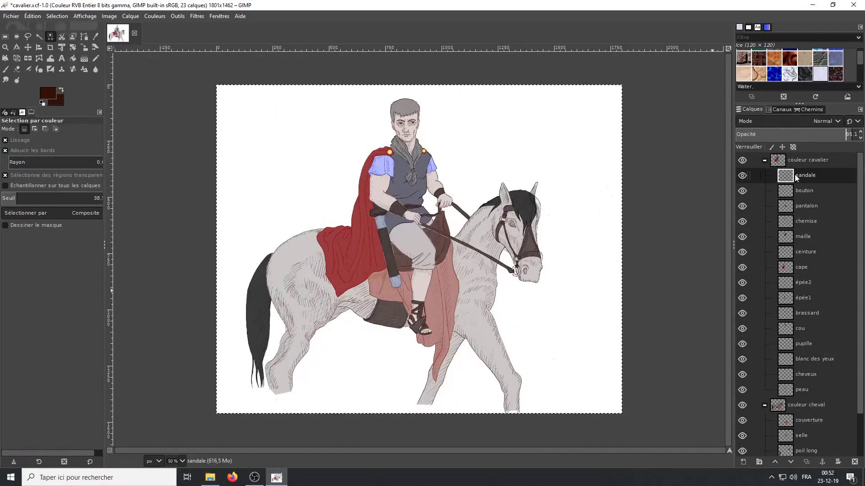
pyautogui.press('pagedown')
pyautogui.press('pagedown')
pyautogui.press('pagedown')
pyautogui.press('o')
pyautogui.click(48, 93)
pyautogui.click(64, 167)
pyautogui.press('Return')
pyautogui.hotkey('shift', 'b')
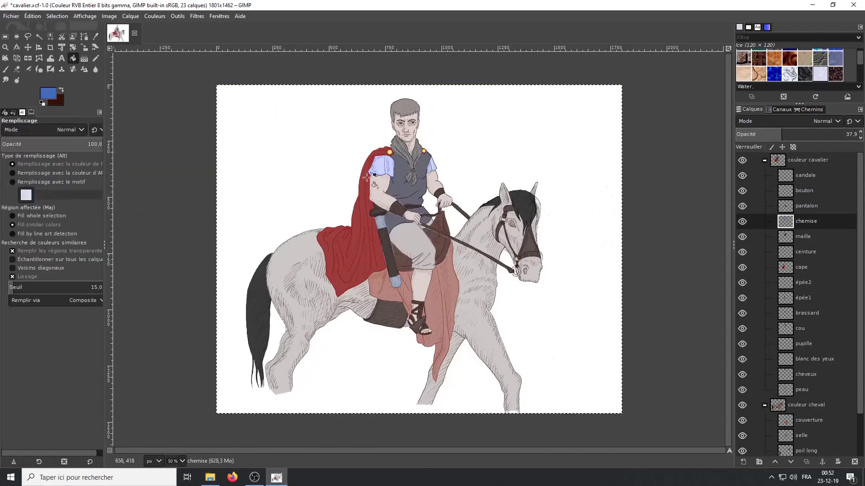
pyautogui.press('pagedown')
pyautogui.press('pagedown')
pyautogui.press('pagedown')
pyautogui.press('pagedown')
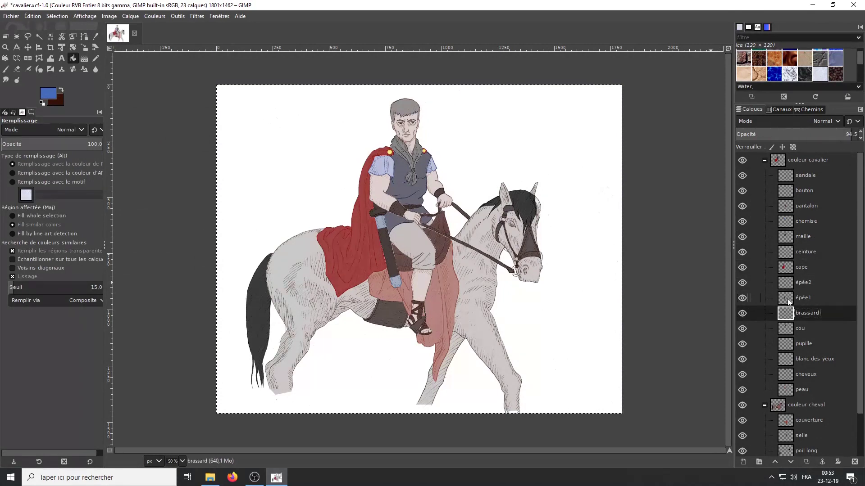
pyautogui.press('pagedown')
# Raise the rider's hair layer opacity to darken the hair.
pyautogui.click(786, 328)
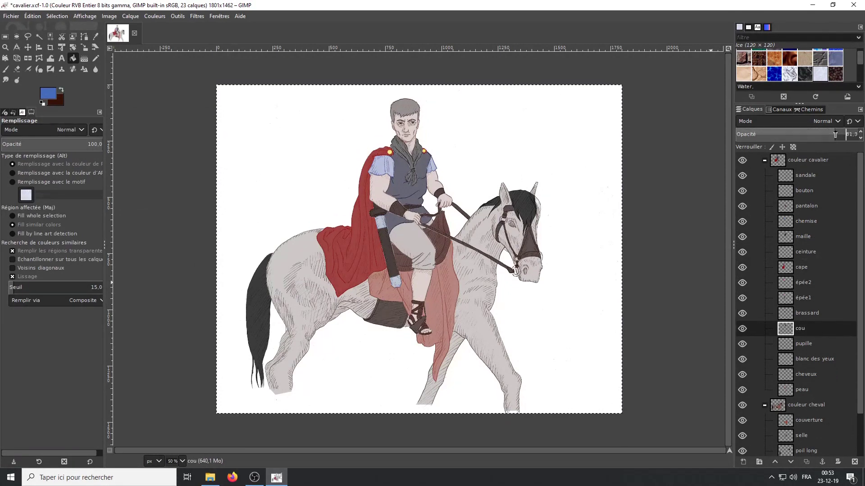
pyautogui.click(786, 344)
pyautogui.click(787, 359)
pyautogui.click(783, 373)
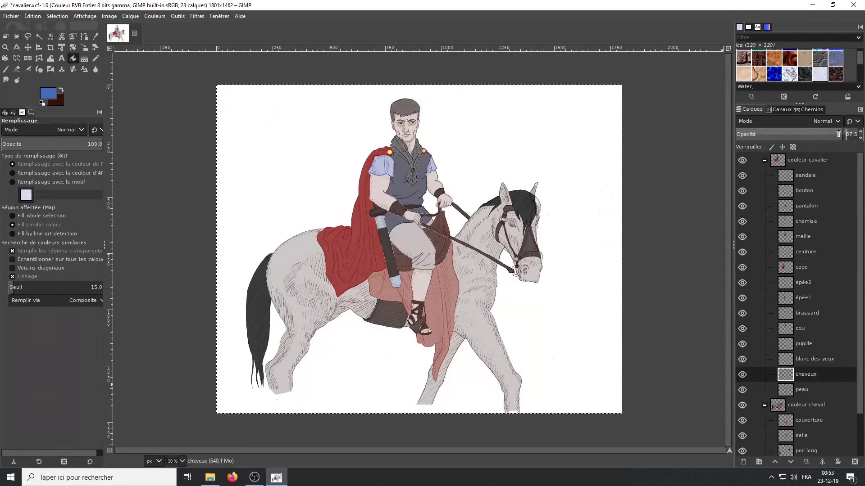
pyautogui.click(786, 389)
pyautogui.scroll(-2, 797, 270)
# Pick a brown and bucket-fill the horse's blanket on the couverture layer.
pyautogui.click(809, 371)
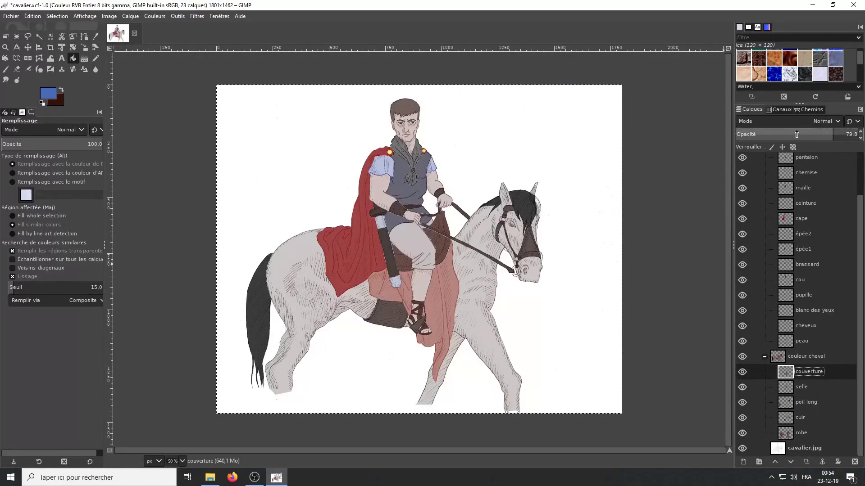
pyautogui.press('o')
pyautogui.click(48, 94)
pyautogui.click(141, 266)
pyautogui.hotkey('shift', 'b')
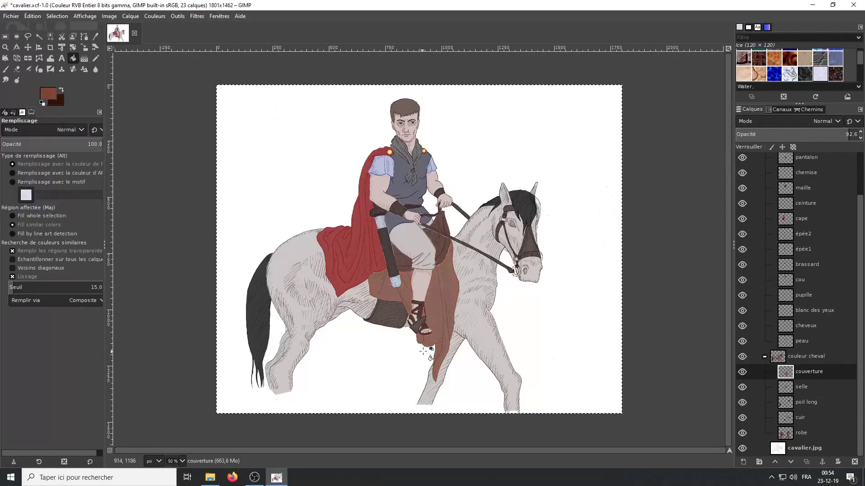
pyautogui.click(434, 315)
# Raise the robe coat layer's opacity so the horse appears brown.
pyautogui.click(801, 387)
pyautogui.press('Down')
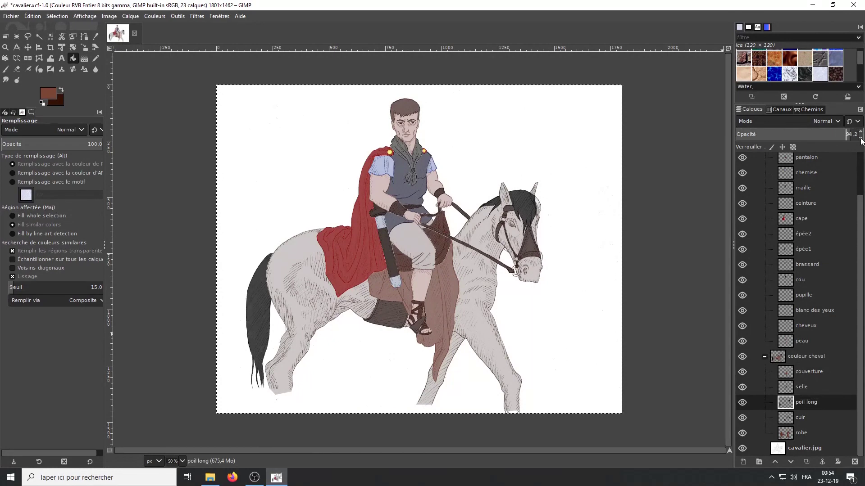
pyautogui.press('Down')
pyautogui.press('Down')
pyautogui.moveTo(813, 135); pyautogui.dragTo(856, 135)
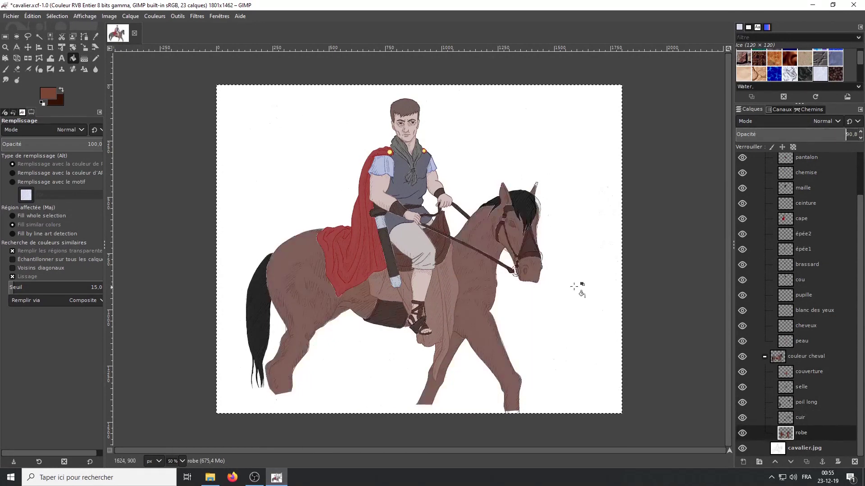
# Add a new layer named yeux and reset colours to black and white.
pyautogui.hotkey('shift', 'ctrl', 'n')
pyautogui.write('yeux')
pyautogui.press('Return')
pyautogui.click(42, 102)
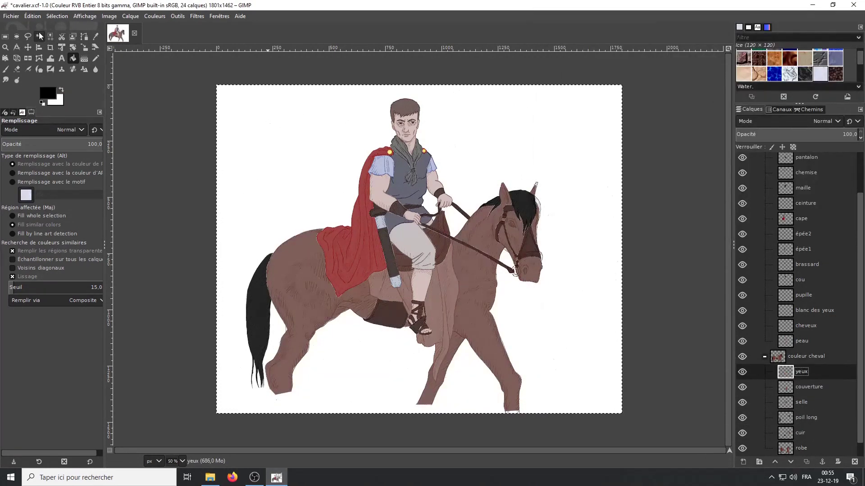
# Outline the horse's eye with freehand selection and bucket-fill it solid black on yeux.
pyautogui.click(28, 37)
pyautogui.scroll(2, 549, 218)
pyautogui.scroll(2, 548, 218)
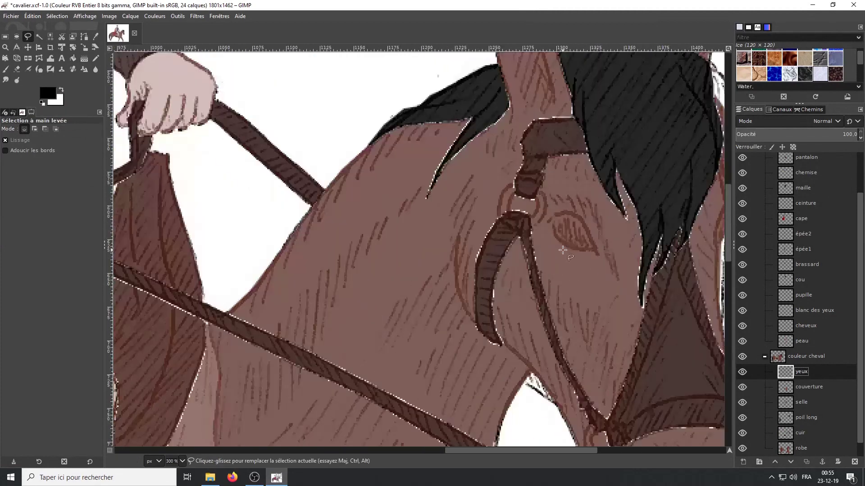
pyautogui.scroll(1, 549, 218)
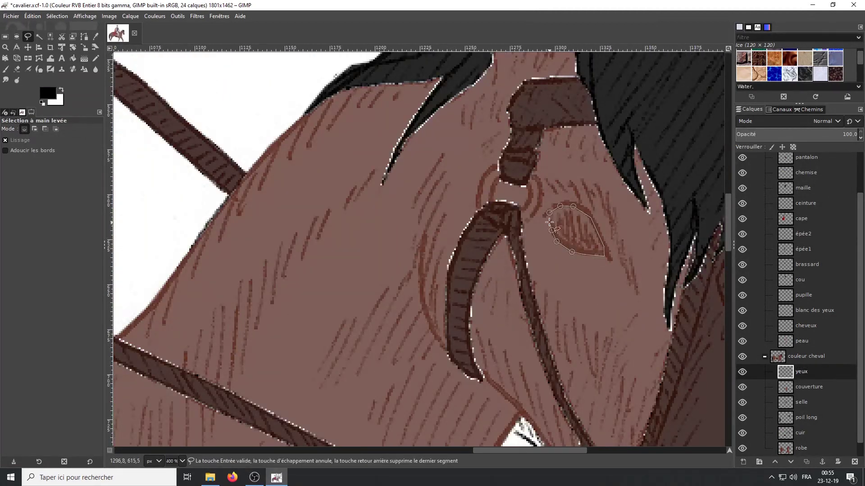
pyautogui.press('Return')
pyautogui.hotkey('ctrl', ',')
pyautogui.hotkey('shift', 'ctrl', 'j')
pyautogui.scroll(3, 617, 187)
pyautogui.click(5, 36)
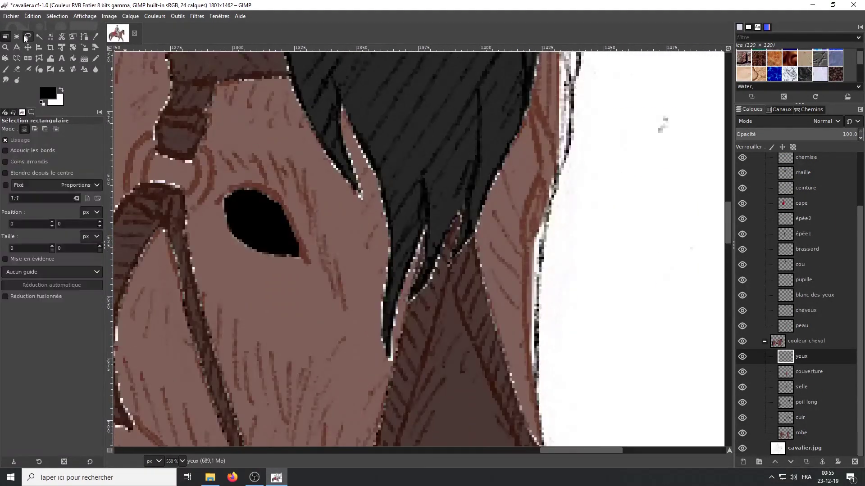
pyautogui.hotkey('shift', 'b')
pyautogui.click(536, 204)
pyautogui.hotkey('shift', 'ctrl', 'j')
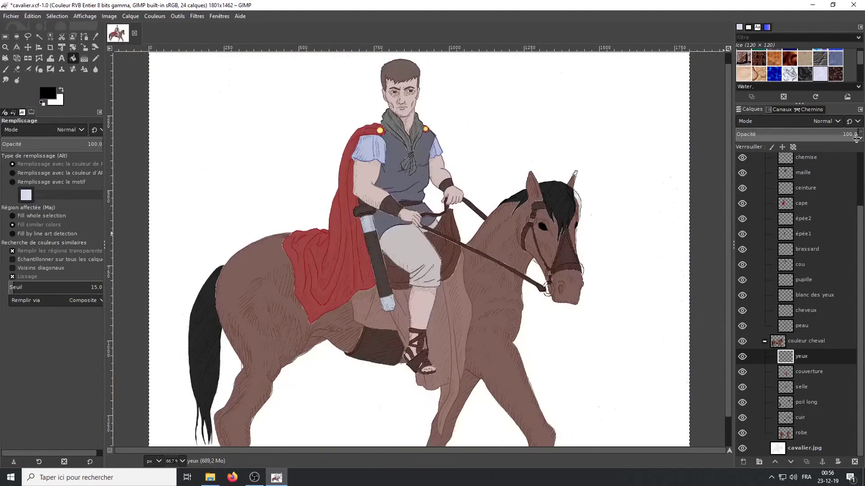
pyautogui.scroll(-2, 856, 134)
# Select the upper bridle ring and fill it with blue.
pyautogui.scroll(-1, 419, 248)
pyautogui.click(51, 16)
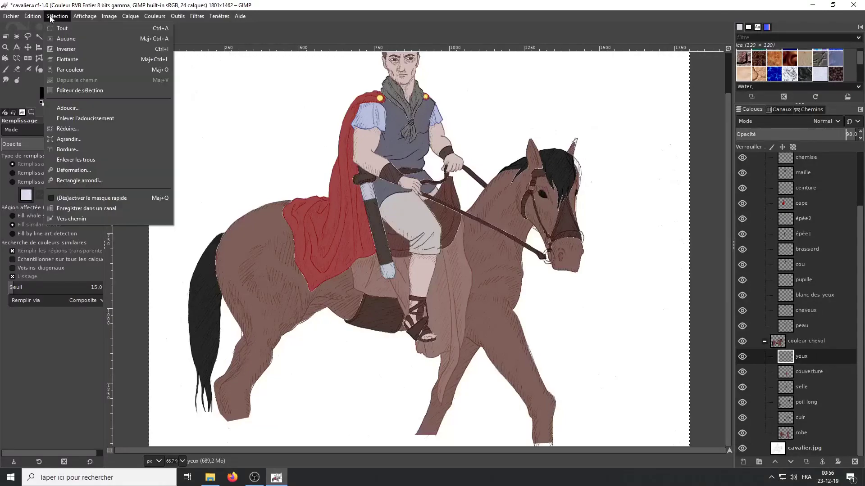
pyautogui.scroll(2, 605, 239)
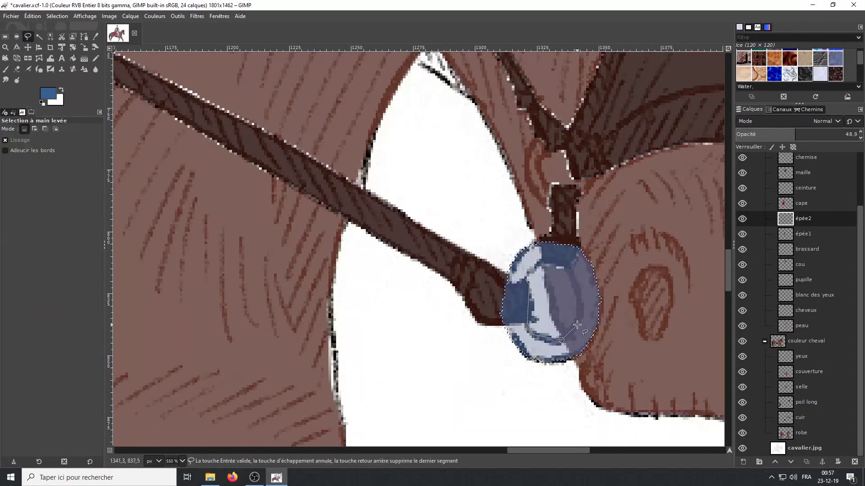
pyautogui.keyDown('ctrl'); pyautogui.scroll(-2, 573, 276); pyautogui.keyUp('ctrl')
pyautogui.hotkey('shift', 'o')
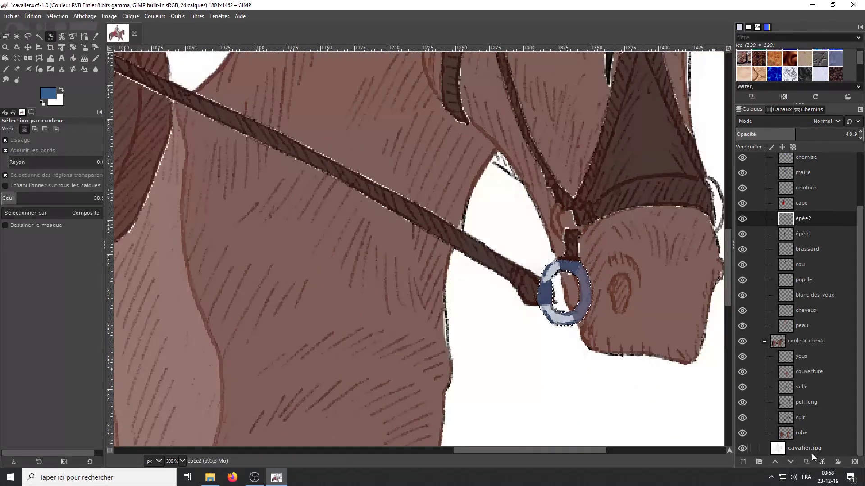
pyautogui.click(801, 433)
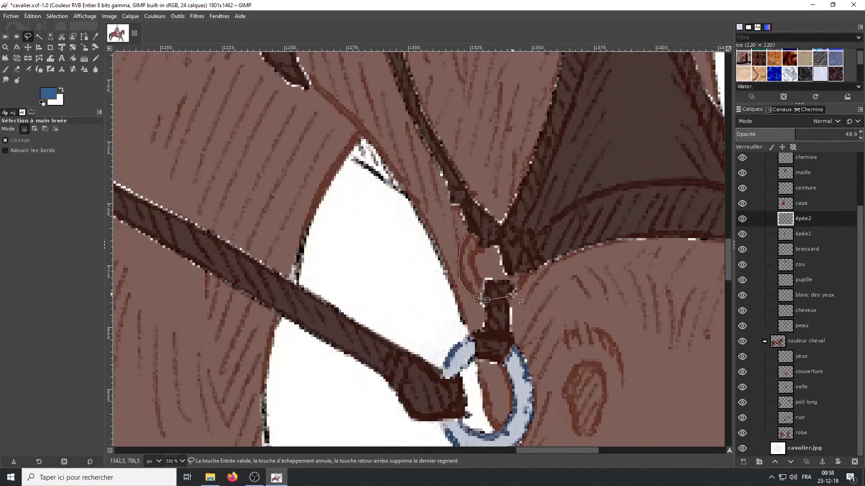
pyautogui.press('Return')
pyautogui.hotkey('ctrl', ',')
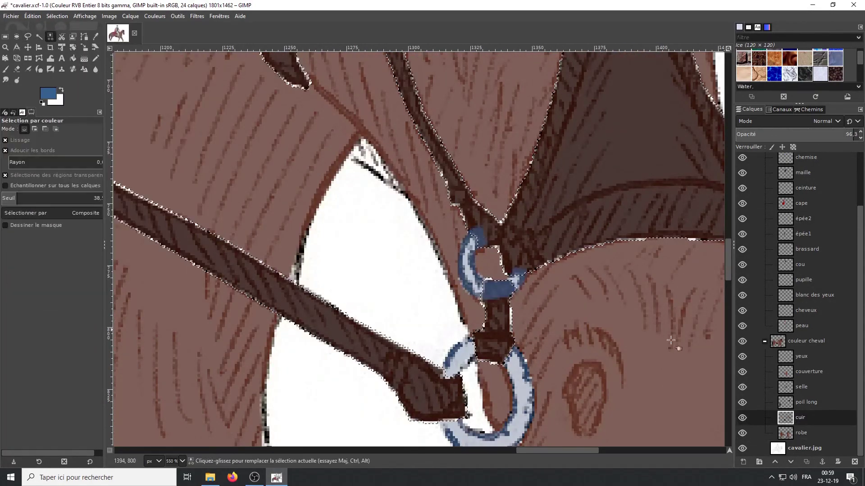
# Paint the brow ring blue and tidy its edges with the Eraser.
pyautogui.click(18, 68)
pyautogui.scroll(-5, 325, 177)
pyautogui.scroll(4, 325, 177)
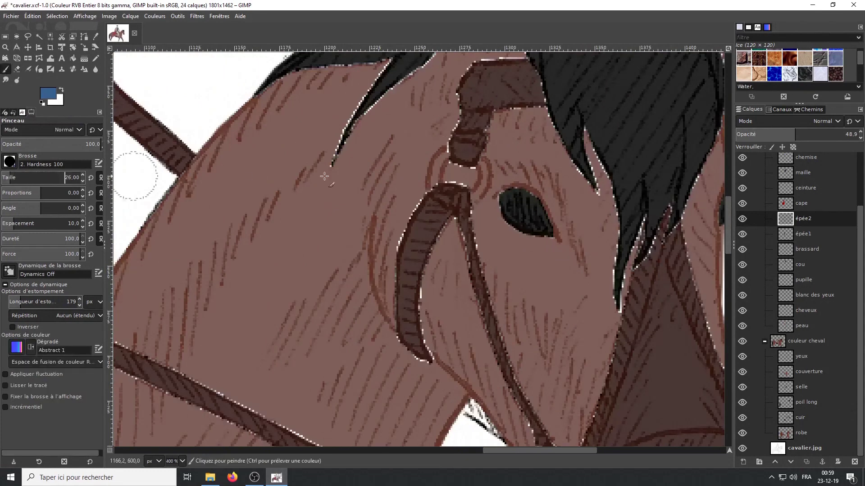
pyautogui.click(455, 173)
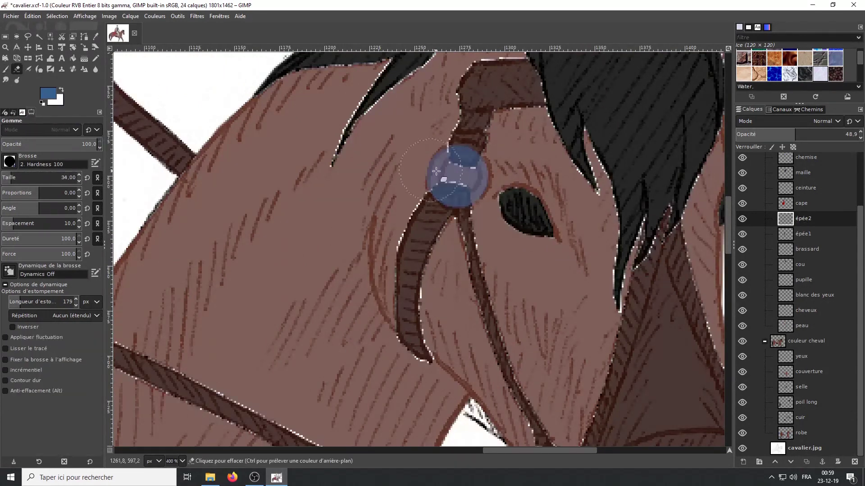
# Go back to the épée2 layer with the Eraser and zoom out to the whole image.
pyautogui.click(50, 36)
pyautogui.click(788, 433)
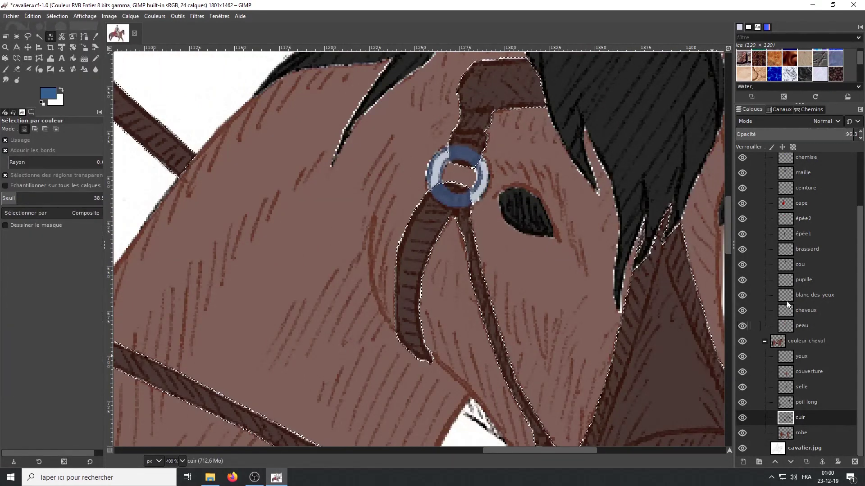
pyautogui.click(803, 219)
pyautogui.hotkey('shift', 'e')
pyautogui.hotkey('shift', 'ctrl', 'j')
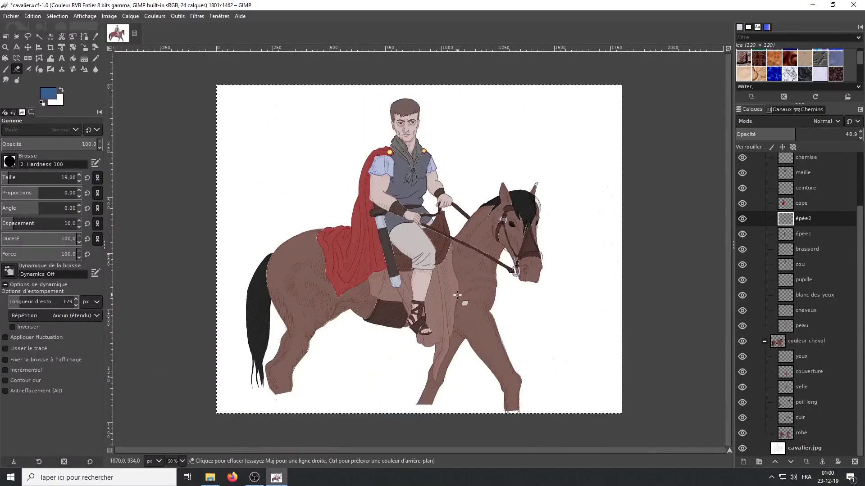
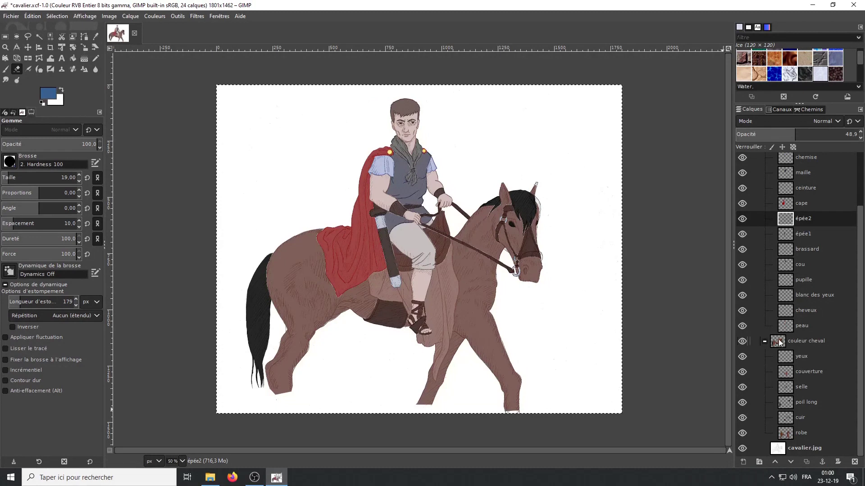
# Create a new layer group at the top of the stack and nest couleur cheval with couleur cavalier inside it.
pyautogui.scroll(2, 782, 238)
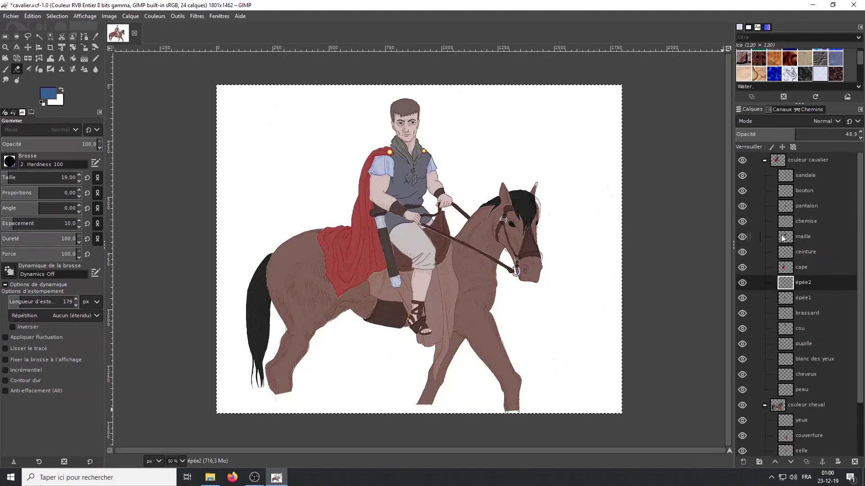
pyautogui.click(776, 164)
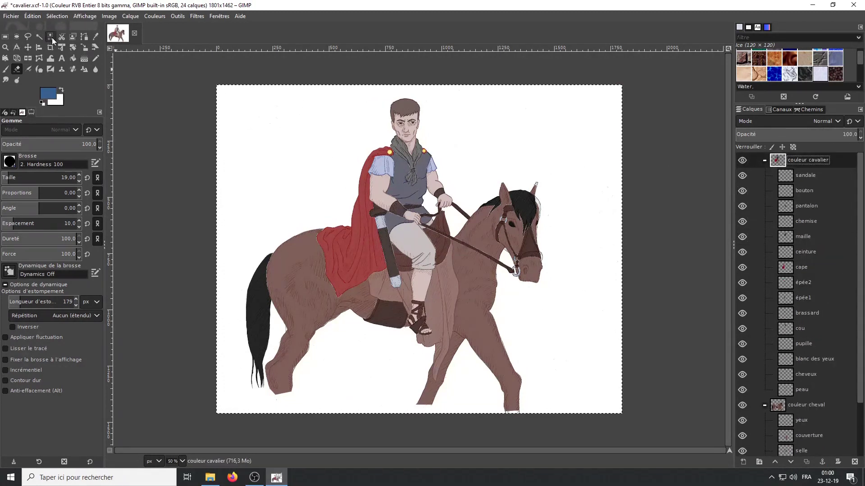
pyautogui.press('u')
pyautogui.click(759, 462)
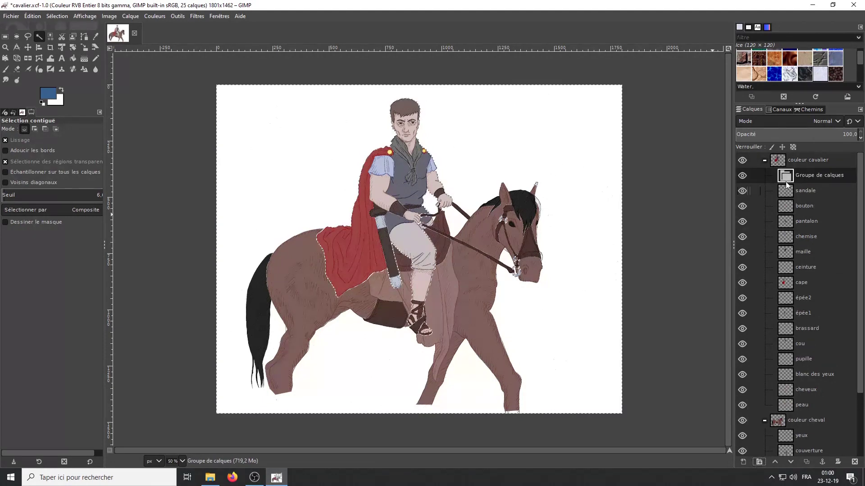
pyautogui.moveTo(785, 179); pyautogui.dragTo(784, 161)
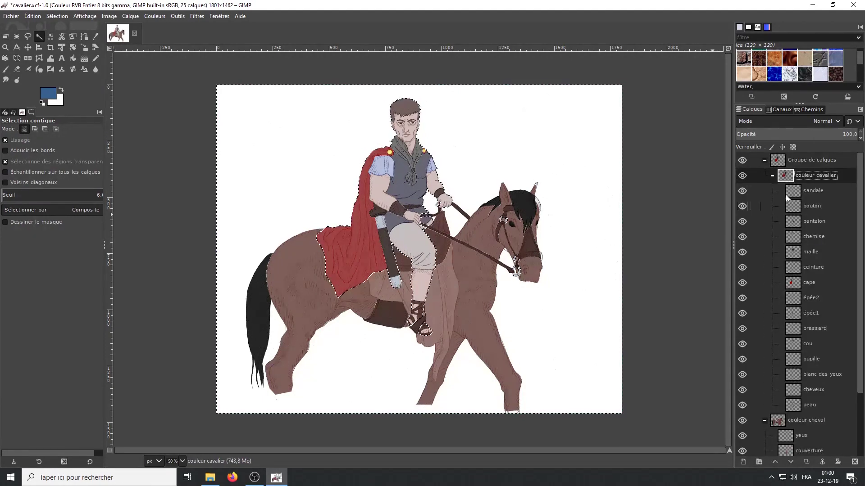
pyautogui.click(773, 179)
pyautogui.moveTo(806, 191); pyautogui.dragTo(791, 187)
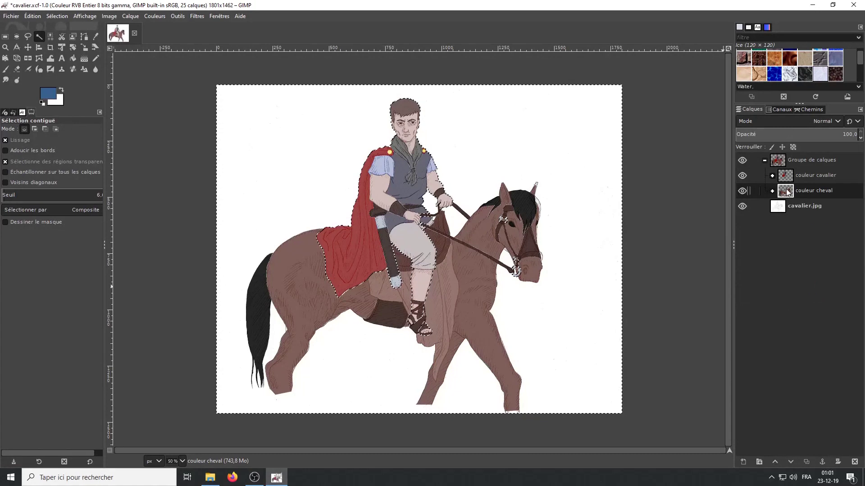
# Fuzzy-select the white background plus the arm-rein gap, then make cavalier.jpg the active layer.
pyautogui.click(784, 161)
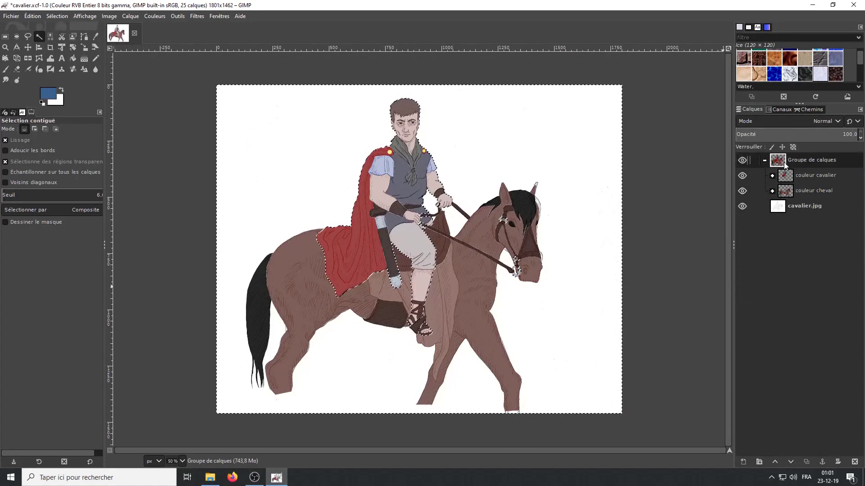
pyautogui.click(487, 141)
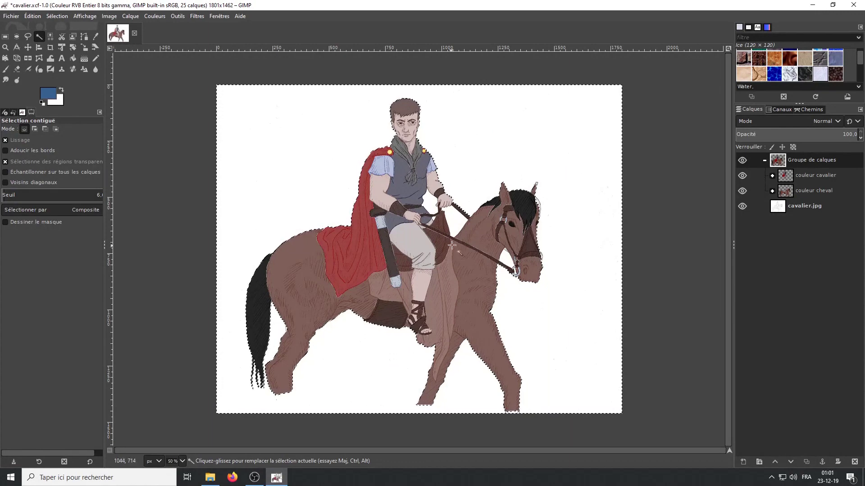
pyautogui.keyDown('shift'); pyautogui.click(457, 223); pyautogui.keyUp('shift')
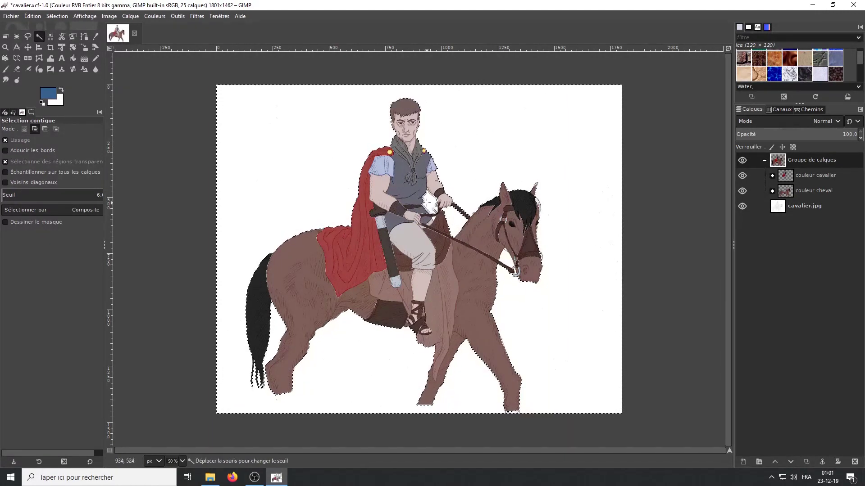
pyautogui.moveTo(457, 224); pyautogui.dragTo(453, 211)
pyautogui.keyDown('ctrl'); pyautogui.scroll(2, 445, 219); pyautogui.keyUp('ctrl')
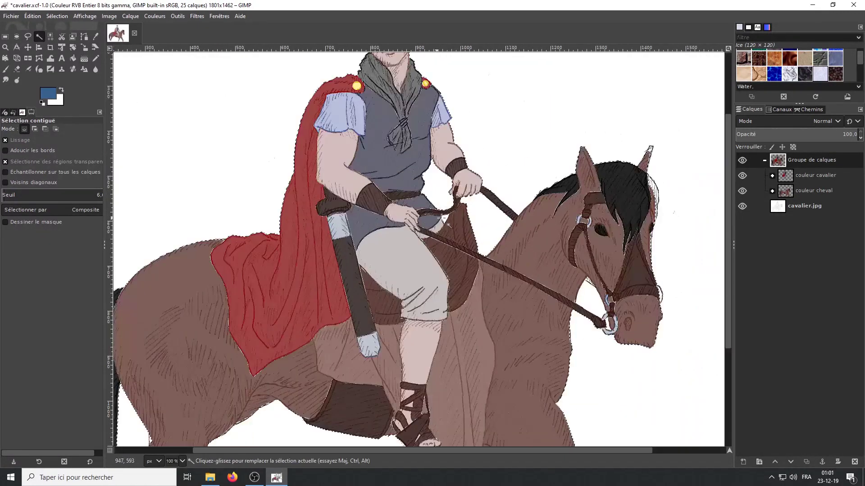
pyautogui.keyDown('ctrl'); pyautogui.scroll(2, 446, 218); pyautogui.keyUp('ctrl')
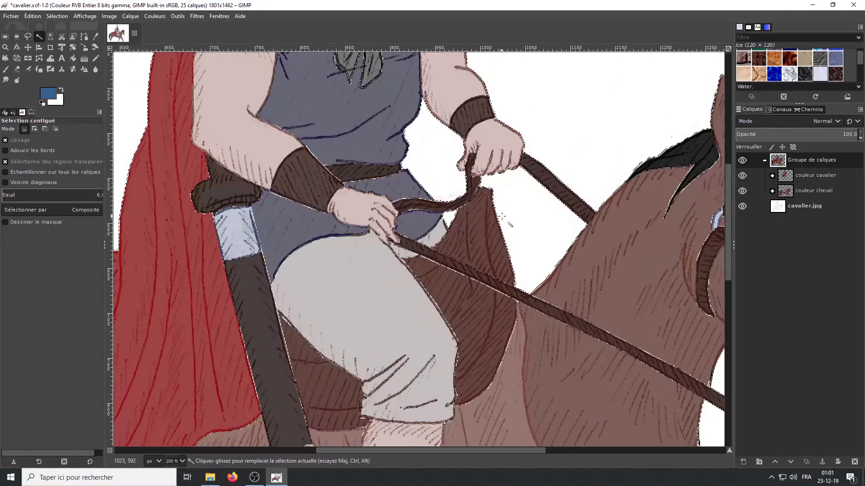
pyautogui.keyDown('ctrl'); pyautogui.scroll(-2, 516, 219); pyautogui.keyUp('ctrl')
pyautogui.keyDown('ctrl'); pyautogui.scroll(-2, 563, 224); pyautogui.keyUp('ctrl')
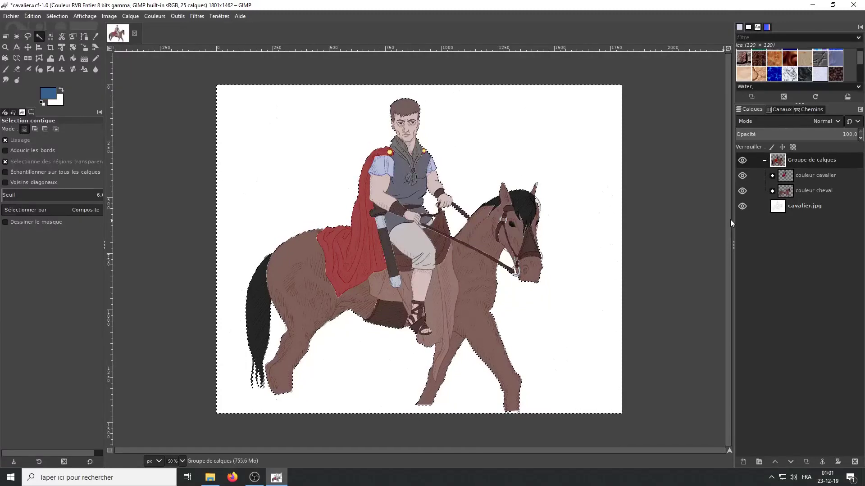
pyautogui.click(779, 208)
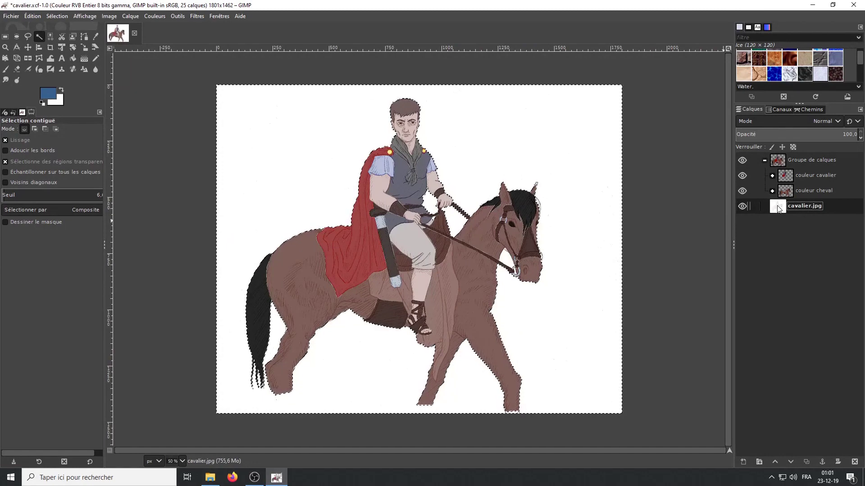
# Add an alpha channel to cavalier.jpg and delete the selected white background to transparency.
pyautogui.press('Delete')
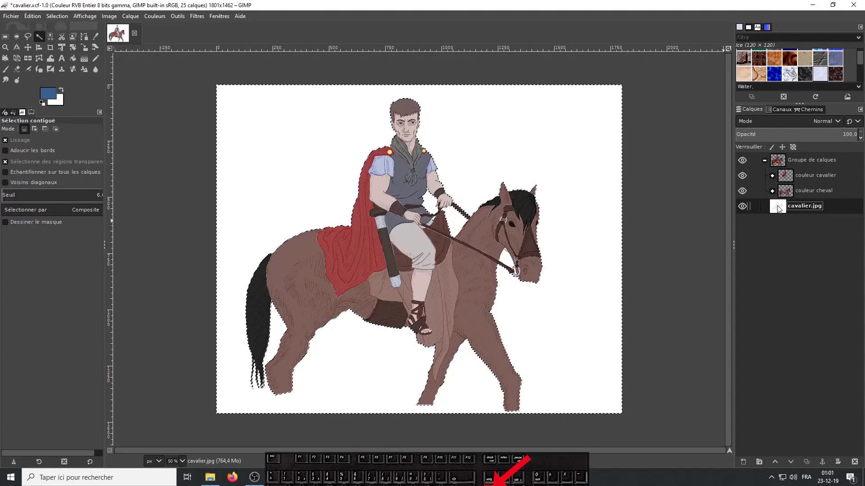
pyautogui.rightClick(778, 209)
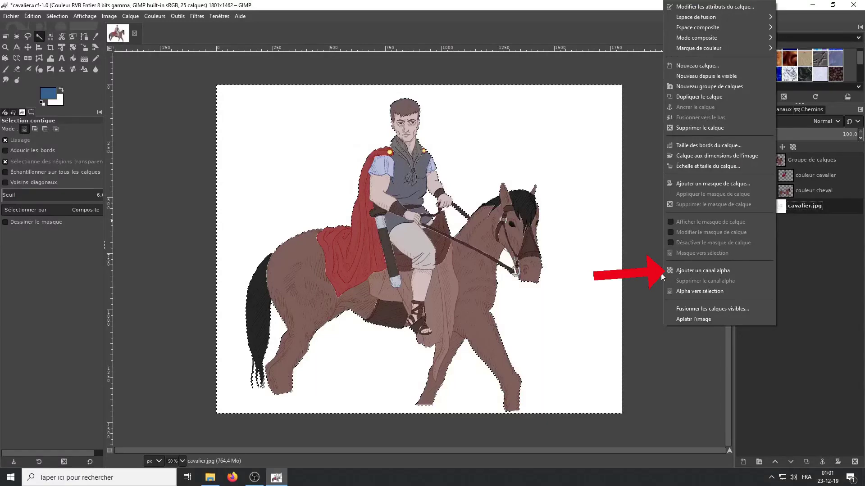
pyautogui.click(708, 272)
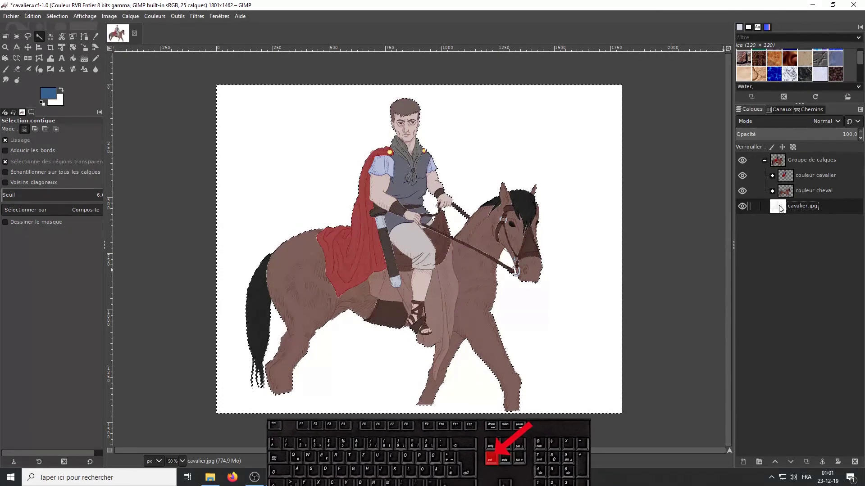
pyautogui.press('Delete')
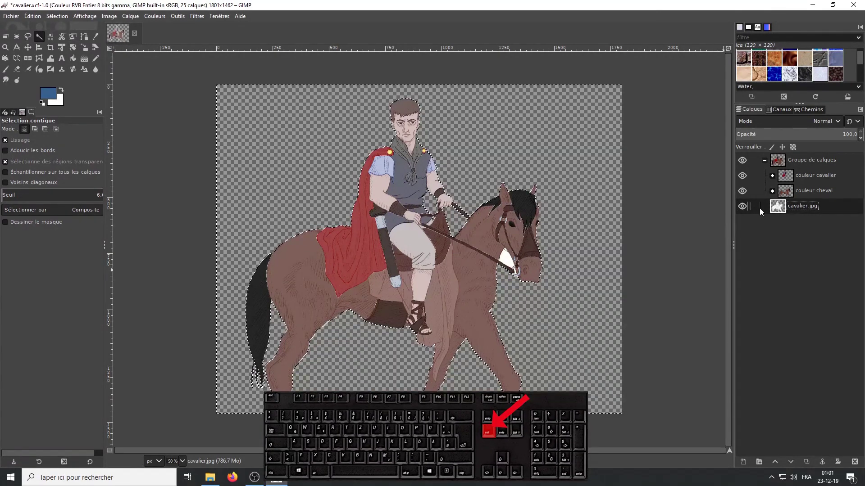
pyautogui.click(807, 160)
pyautogui.hotkey('ctrl', 'shift', 'a')
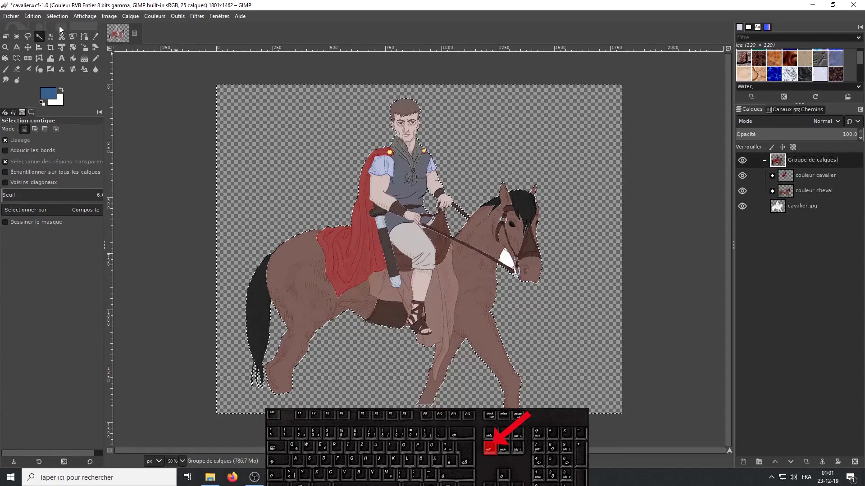
# Zoom in on the horse's bit ring and select the white area inside it on cavalier.jpg.
pyautogui.click(768, 205)
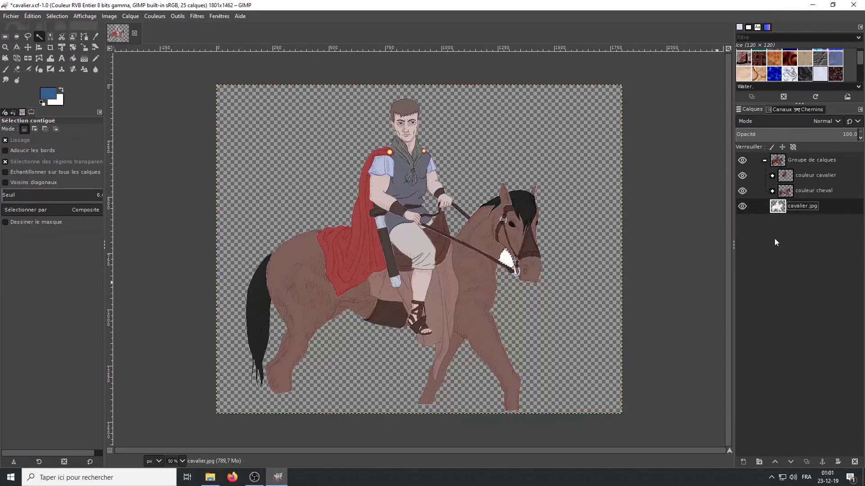
pyautogui.press('3')
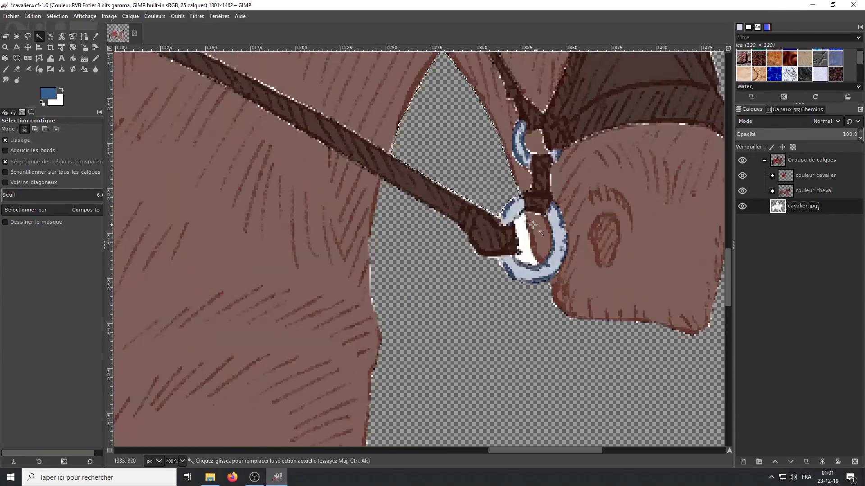
pyautogui.press('pageup')
pyautogui.press('pagedown')
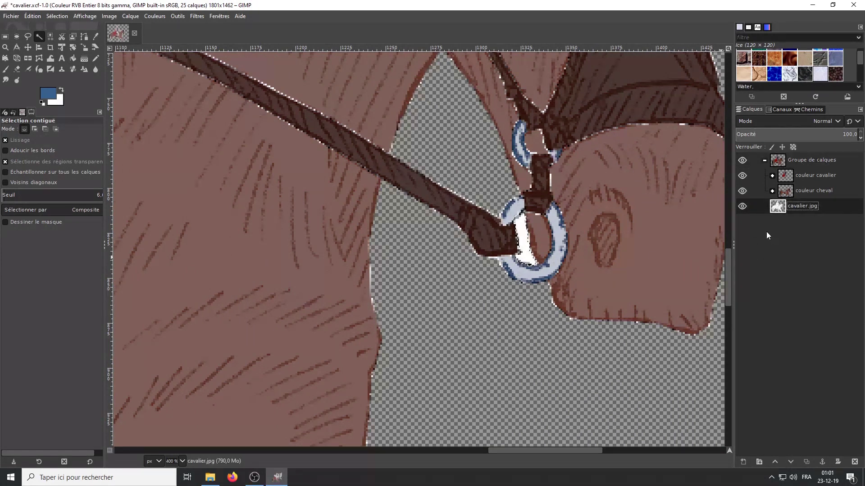
pyautogui.click(525, 258)
pyautogui.click(57, 16)
pyautogui.press('-')
pyautogui.press('-')
pyautogui.press('-')
pyautogui.press('-')
pyautogui.press('-')
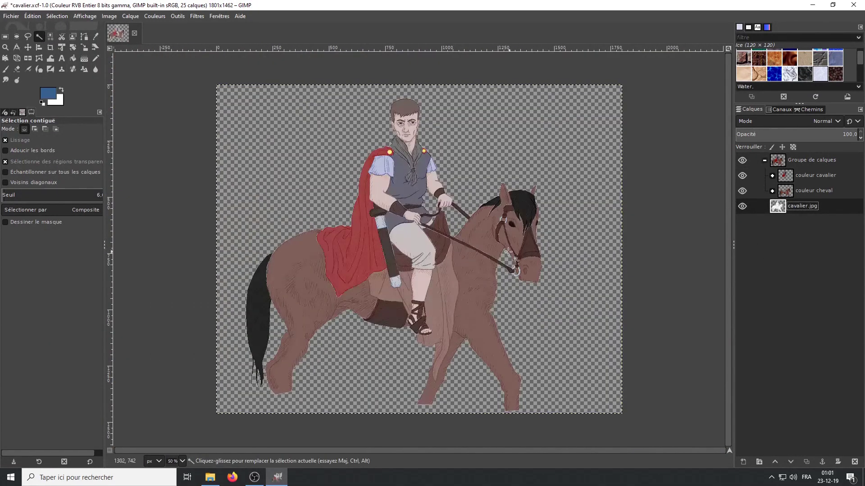
# Slightly raise the opacity of the robe and cou layers in the horse and rider colour groups.
pyautogui.click(771, 191)
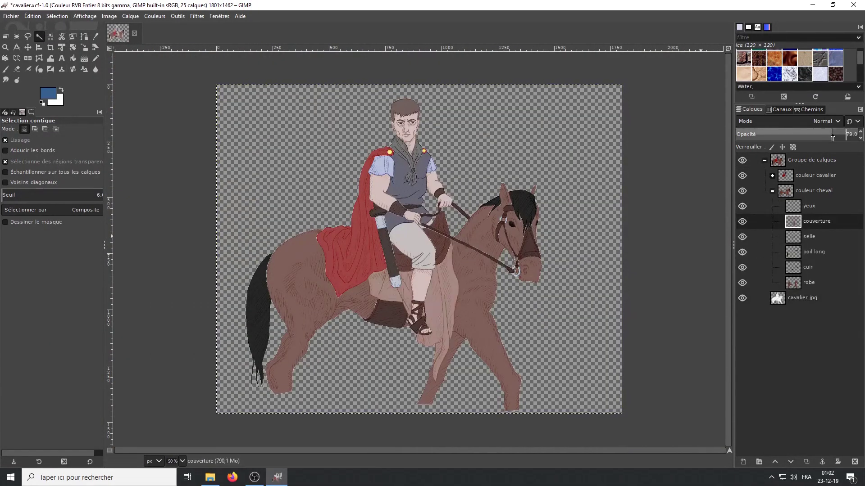
pyautogui.click(797, 283)
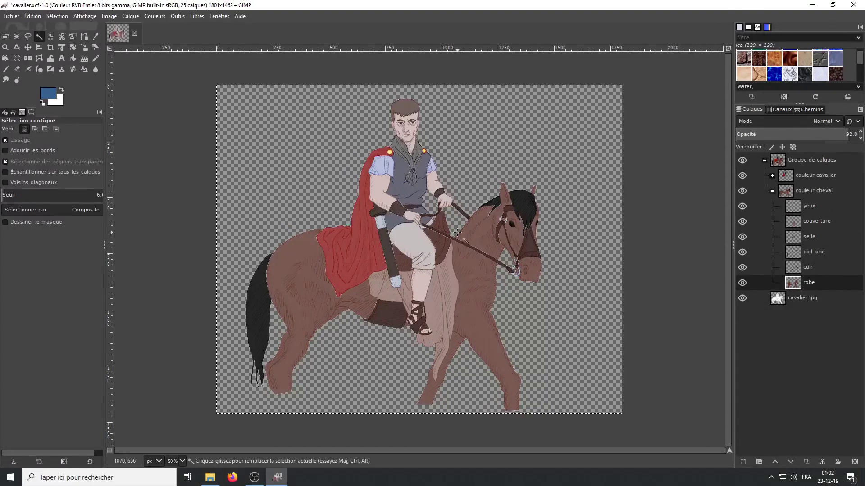
pyautogui.click(860, 131)
pyautogui.click(772, 176)
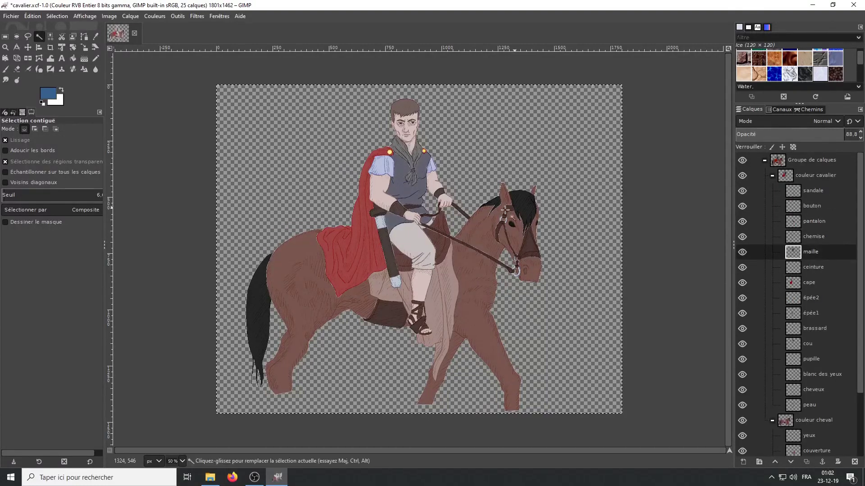
pyautogui.click(807, 344)
pyautogui.click(860, 131)
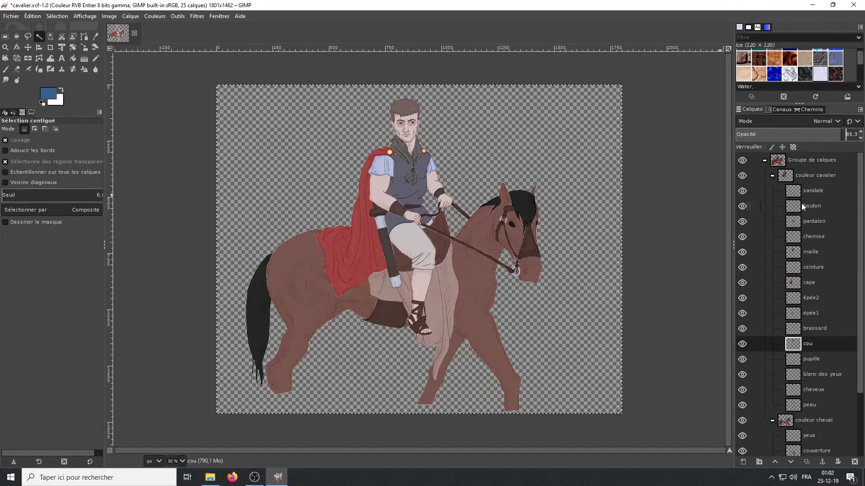
# Lower the bouton layer's opacity to 66.4 and fold the couleur cavalier group closed.
pyautogui.click(806, 206)
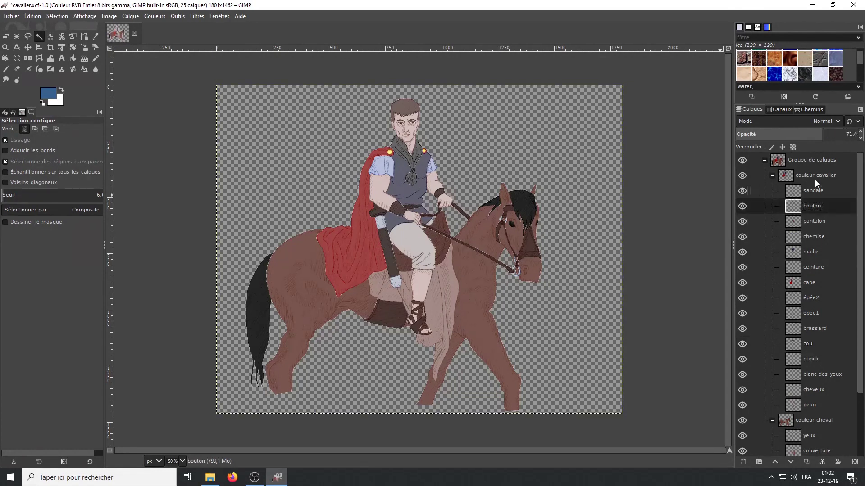
pyautogui.click(861, 140)
pyautogui.click(861, 139)
pyautogui.click(51, 17)
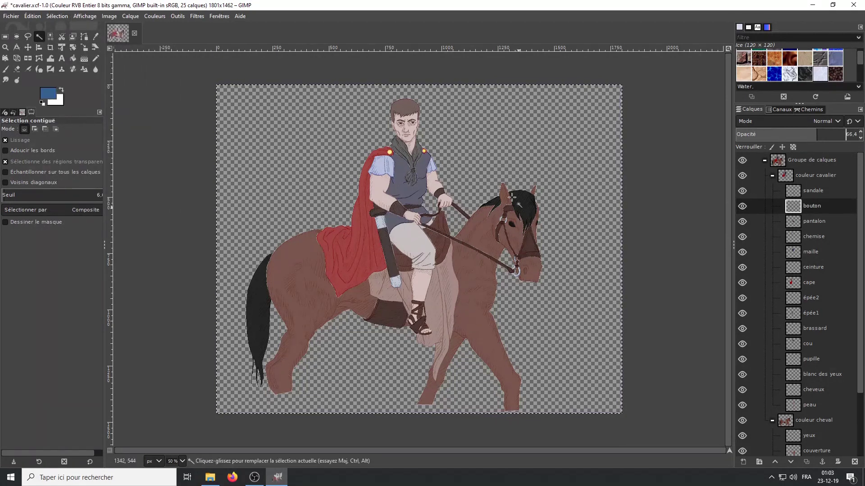
pyautogui.scroll(-2, 809, 194)
pyautogui.scroll(-2, 809, 191)
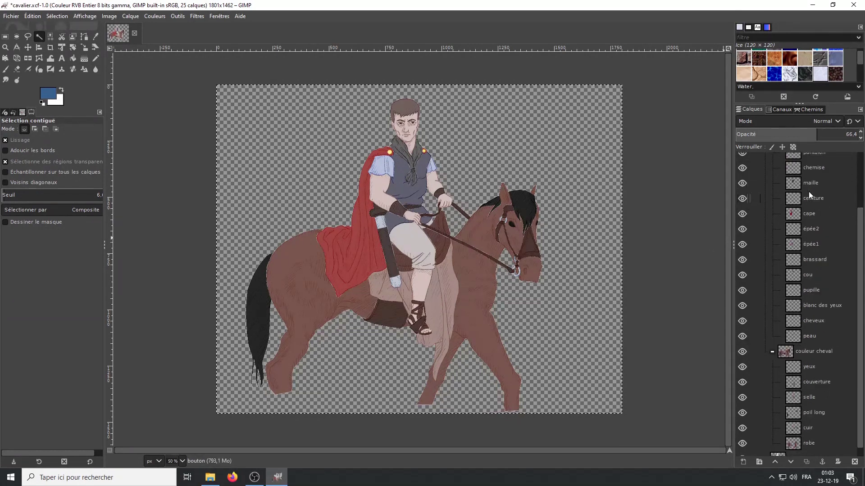
pyautogui.scroll(-1, 808, 191)
pyautogui.scroll(5, 808, 189)
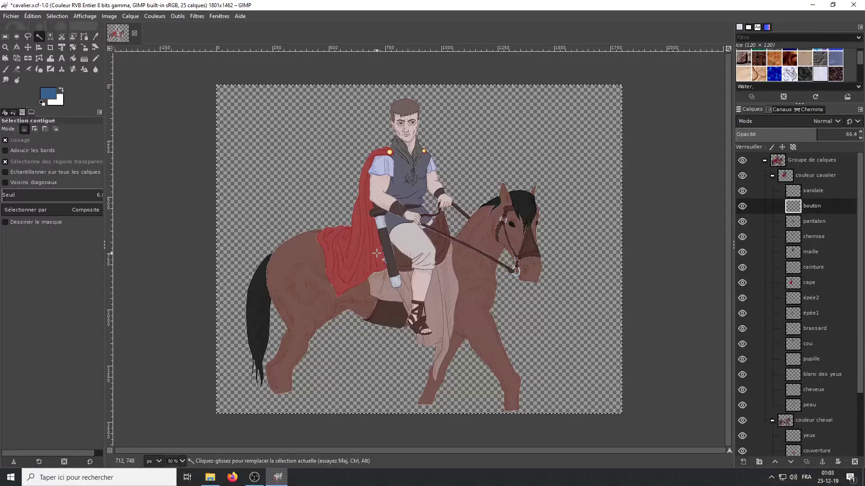
pyautogui.click(772, 176)
# Fold couleur cheval and move cavalier.jpg into Groupe de calques beneath couleur cheval.
pyautogui.click(771, 190)
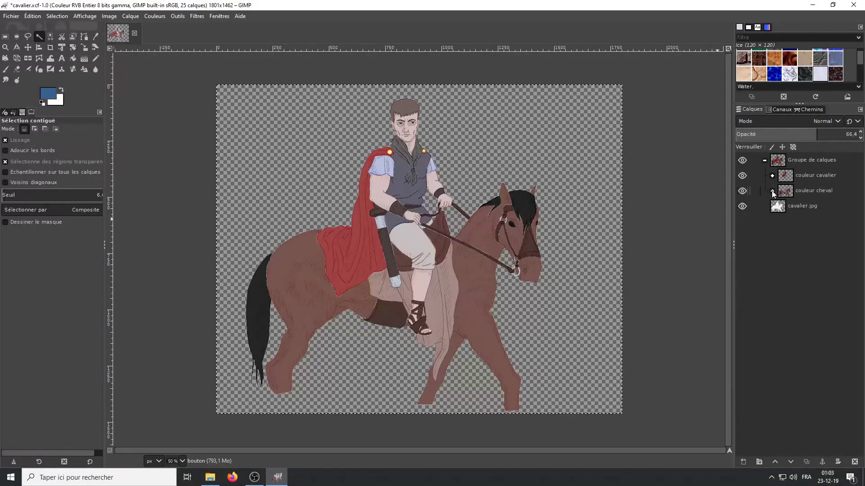
pyautogui.rightClick(781, 162)
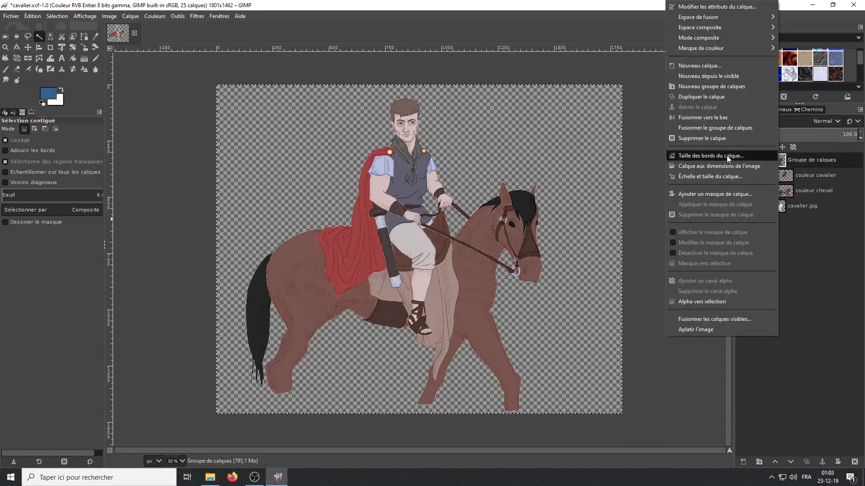
pyautogui.click(813, 247)
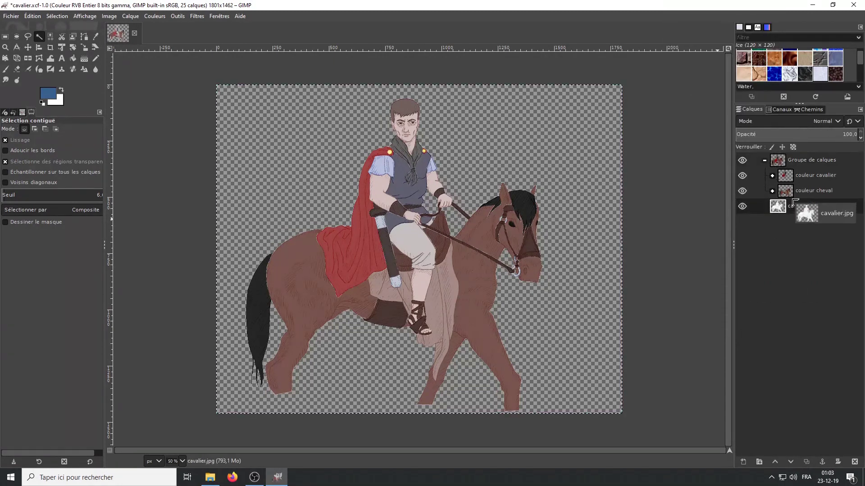
pyautogui.moveTo(778, 210); pyautogui.dragTo(796, 203)
pyautogui.click(803, 167)
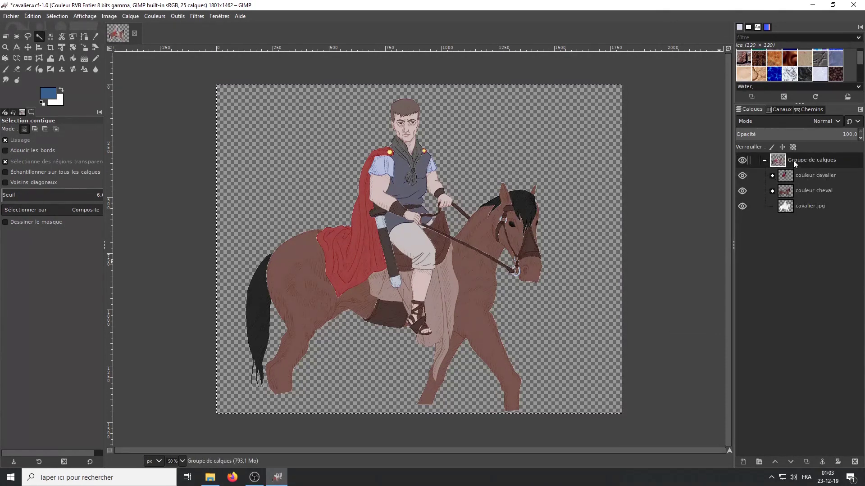
# Duplicate Groupe de calques, then hide and fold the original group.
pyautogui.rightClick(794, 162)
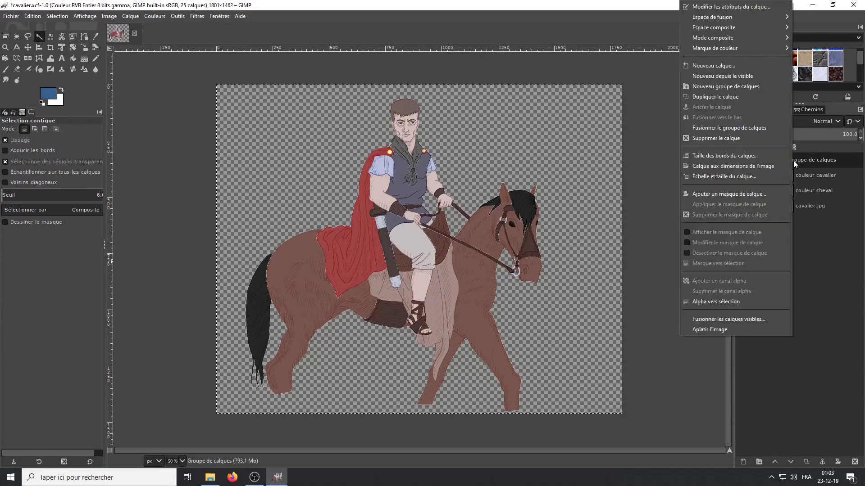
pyautogui.press('Escape')
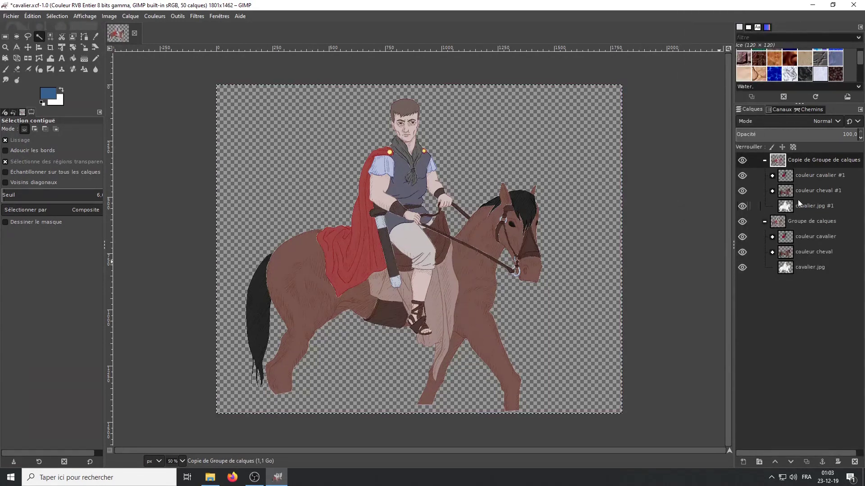
pyautogui.click(741, 222)
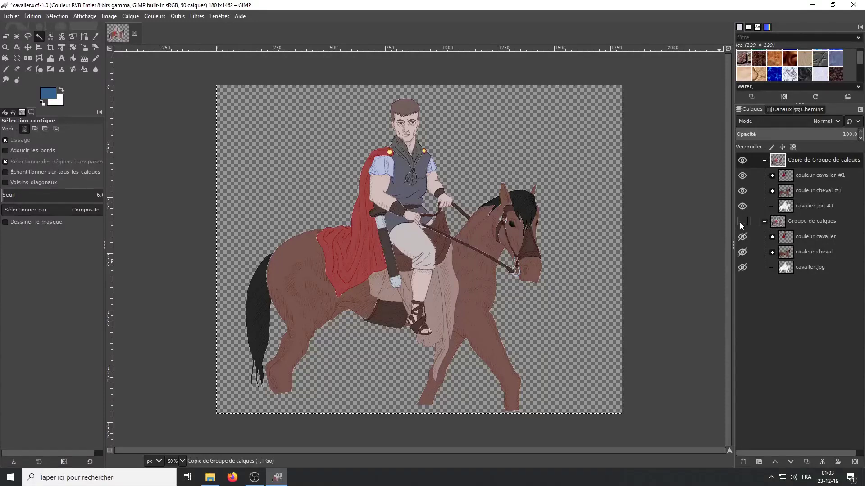
pyautogui.click(765, 222)
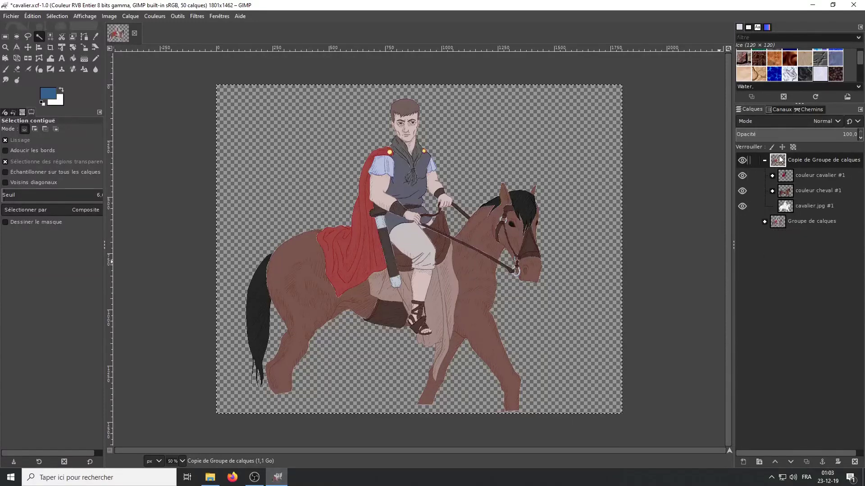
# Merge the copy's visible layers into a single cavalier.jpg #1 layer.
pyautogui.rightClick(785, 209)
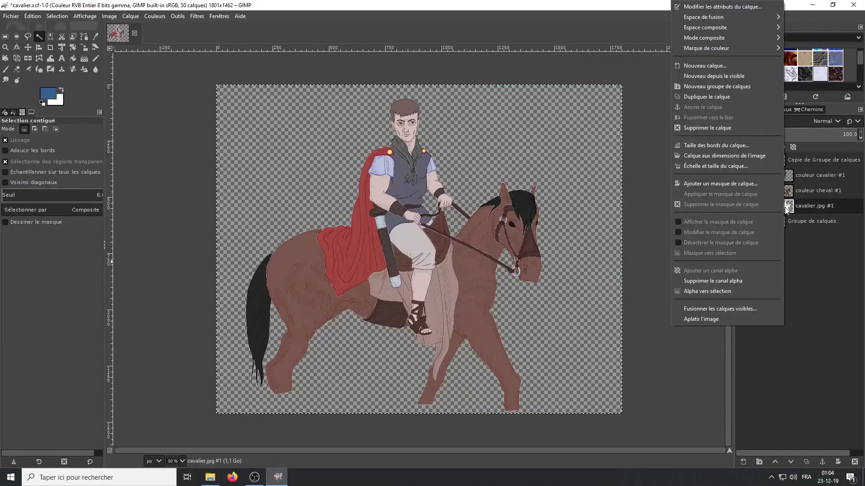
pyautogui.click(715, 309)
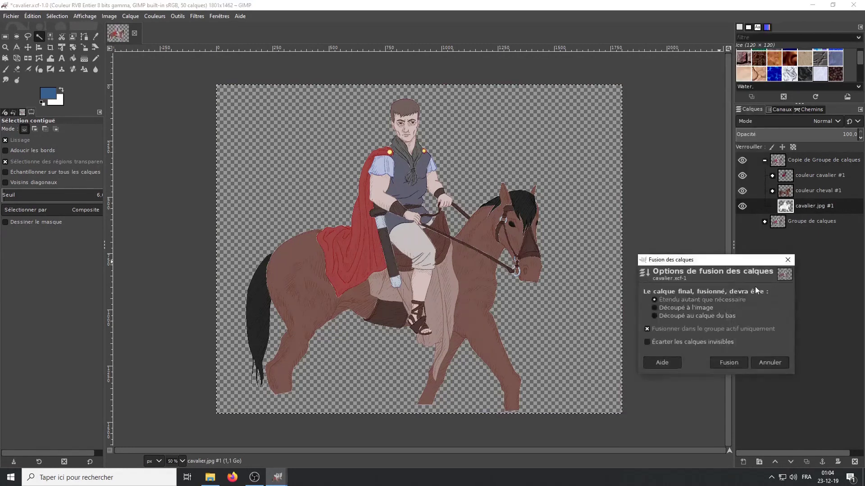
pyautogui.click(731, 361)
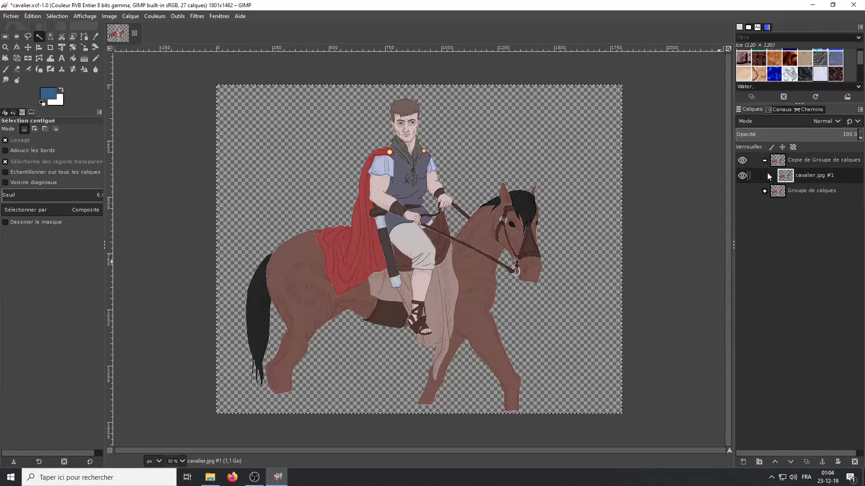
pyautogui.click(743, 175)
# Apply Filtres > Artistiques > Dessin au crayon (ancien) with mask radius 10 to cavalier.jpg #1.
pyautogui.click(178, 17)
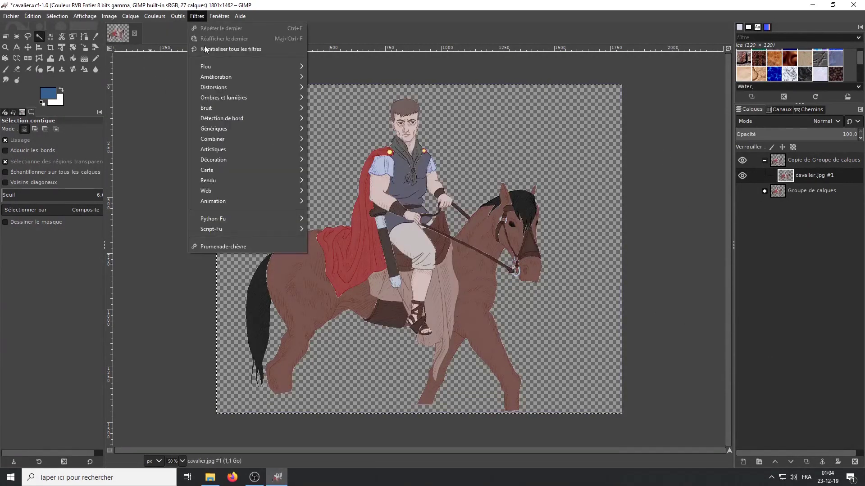
pyautogui.moveTo(248, 149)
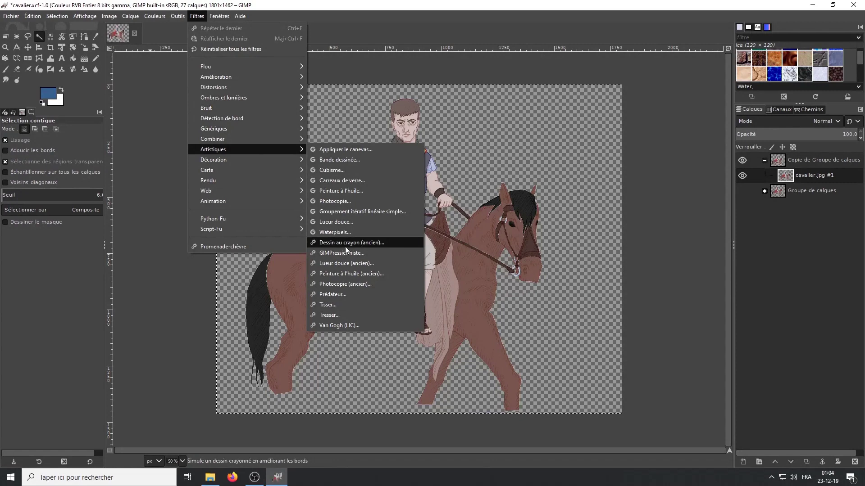
pyautogui.click(345, 247)
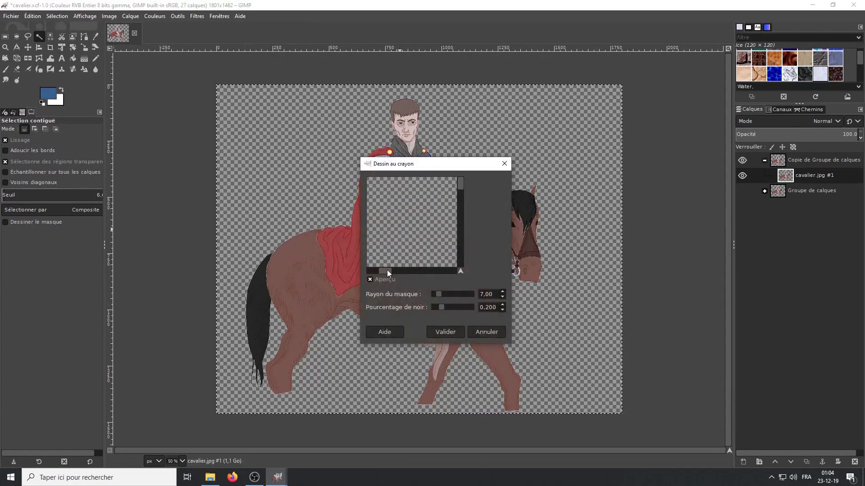
pyautogui.scroll(-3, 461, 208)
pyautogui.write('10')
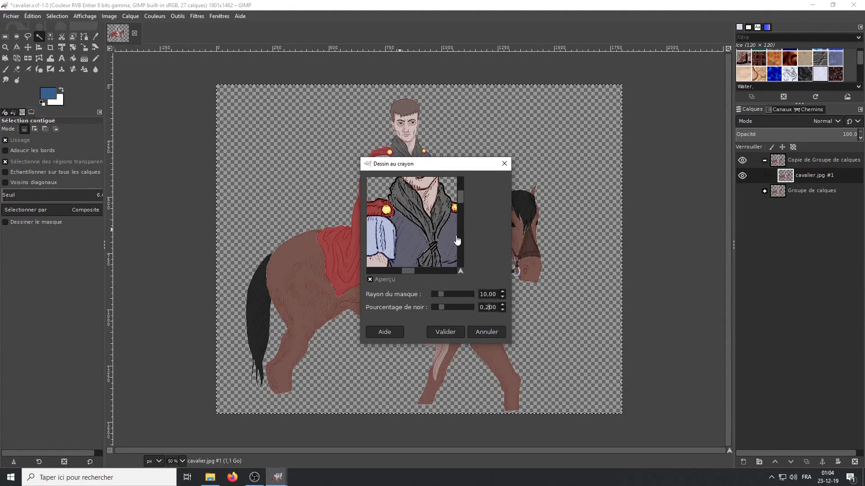
pyautogui.scroll(2, 458, 241)
pyautogui.scroll(-3, 451, 248)
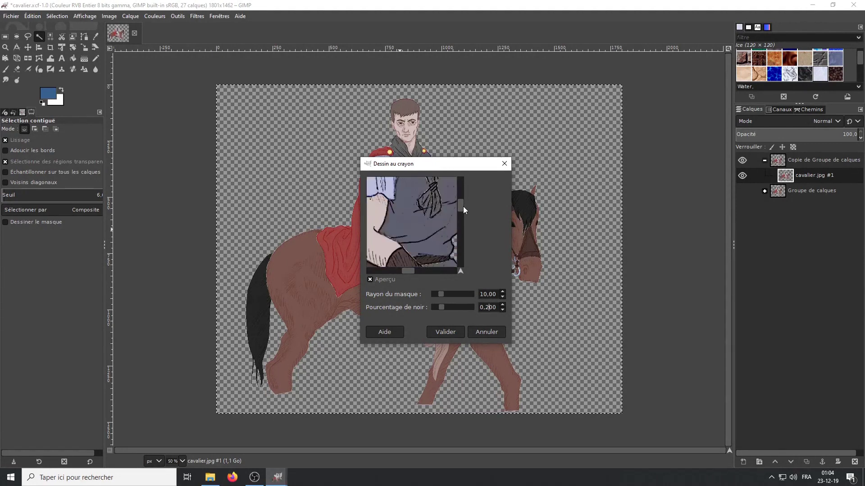
pyautogui.scroll(-2, 441, 256)
pyautogui.scroll(-2, 432, 266)
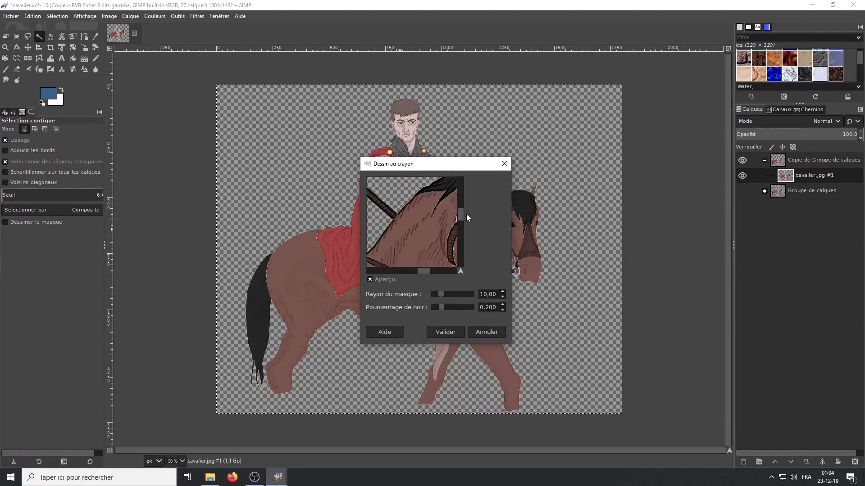
pyautogui.click(445, 332)
pyautogui.hotkey('alt', 's')
pyautogui.press('Escape')
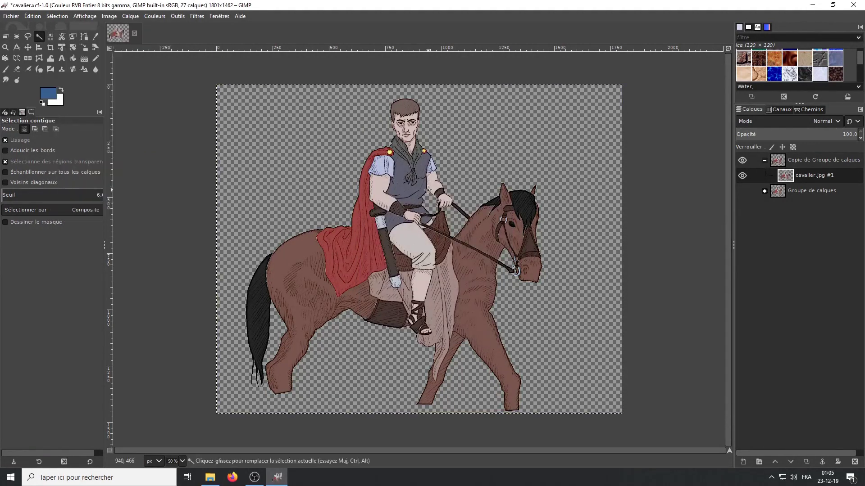